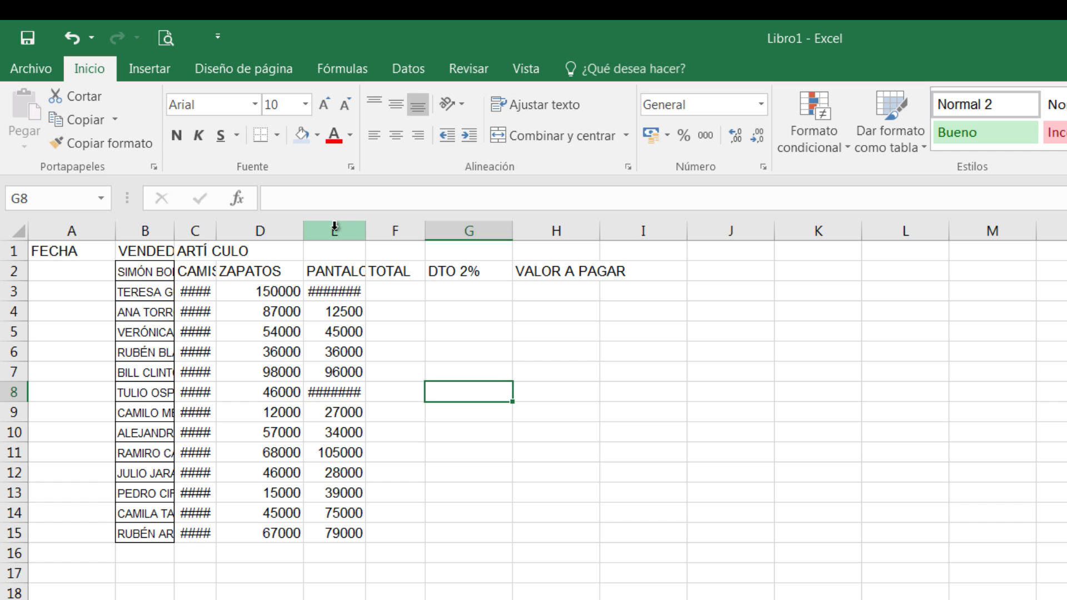
left_click(335, 226)
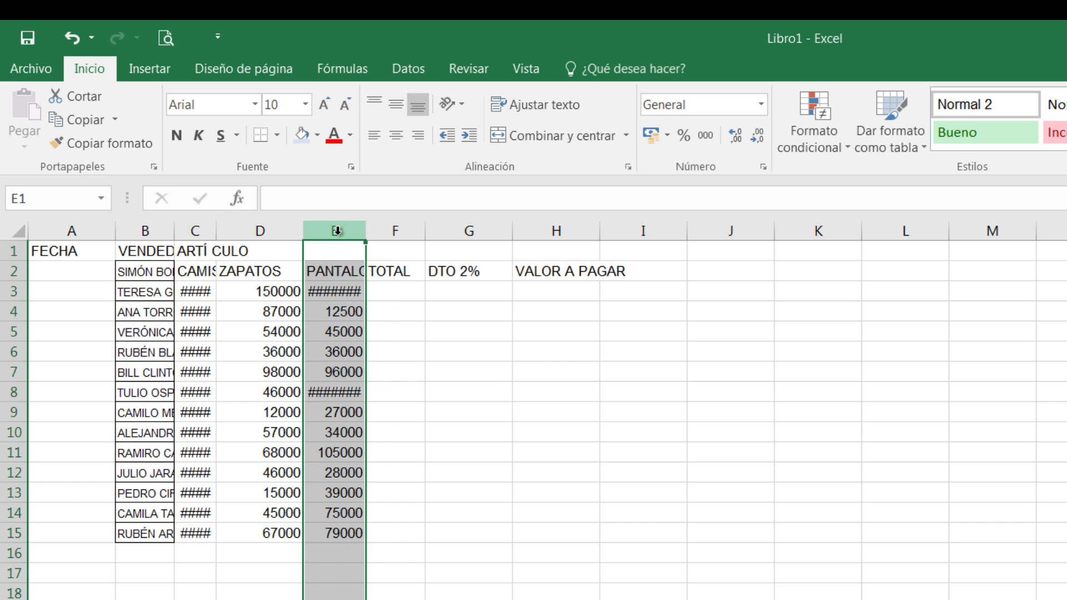
left_click(450, 231)
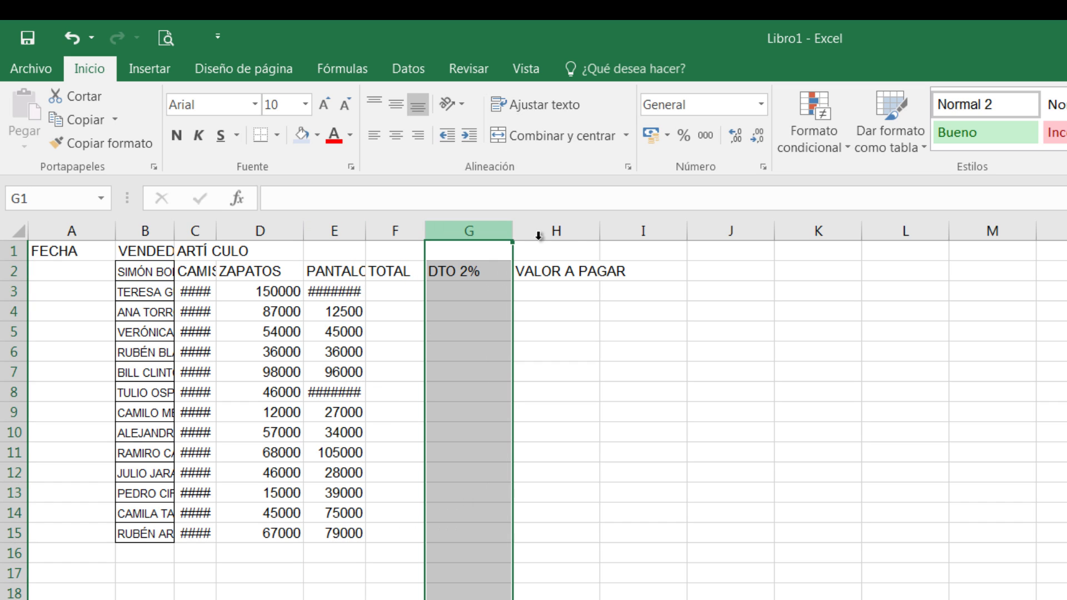
left_click(13, 313)
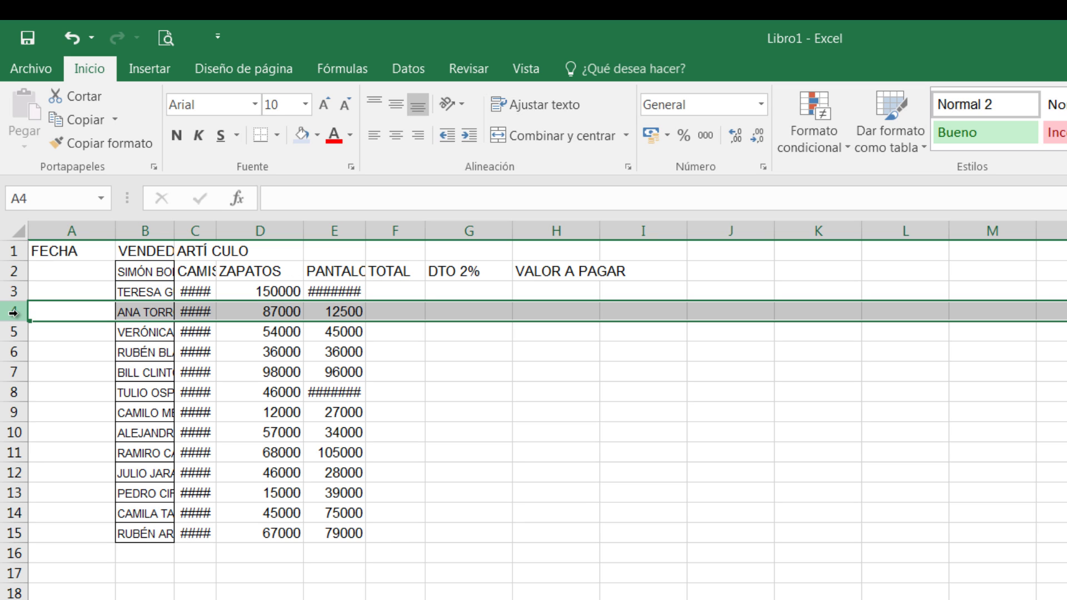
left_click(11, 353)
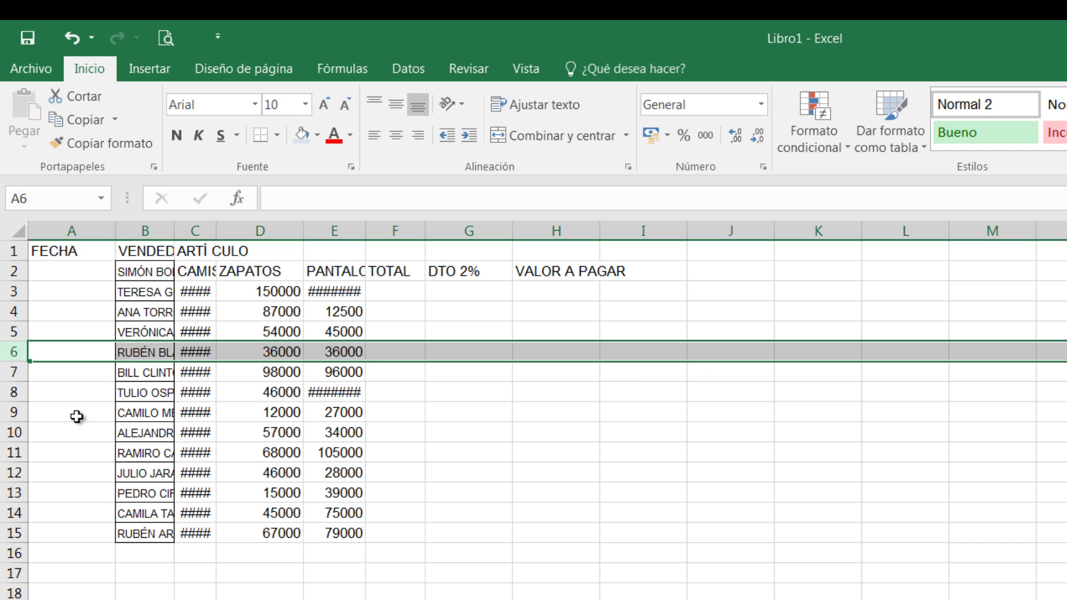
left_click(492, 233)
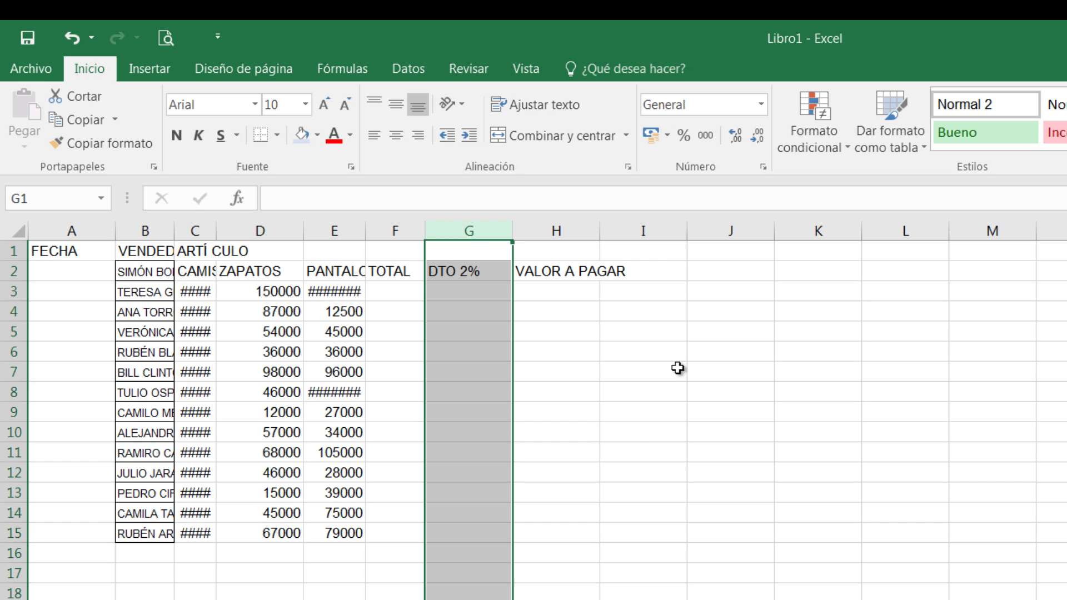
left_click(553, 313)
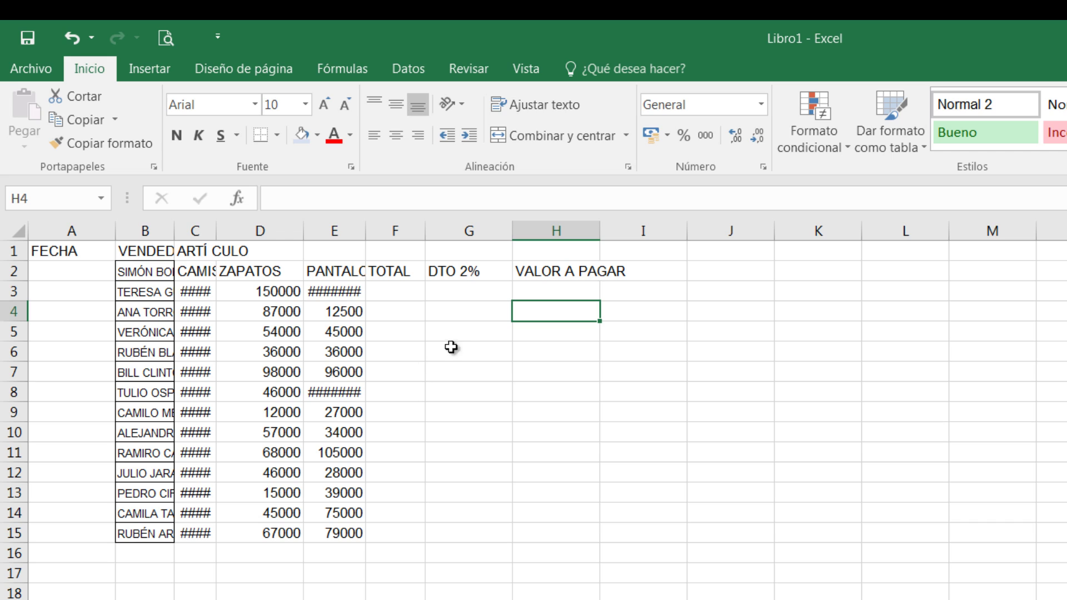
left_click(465, 332)
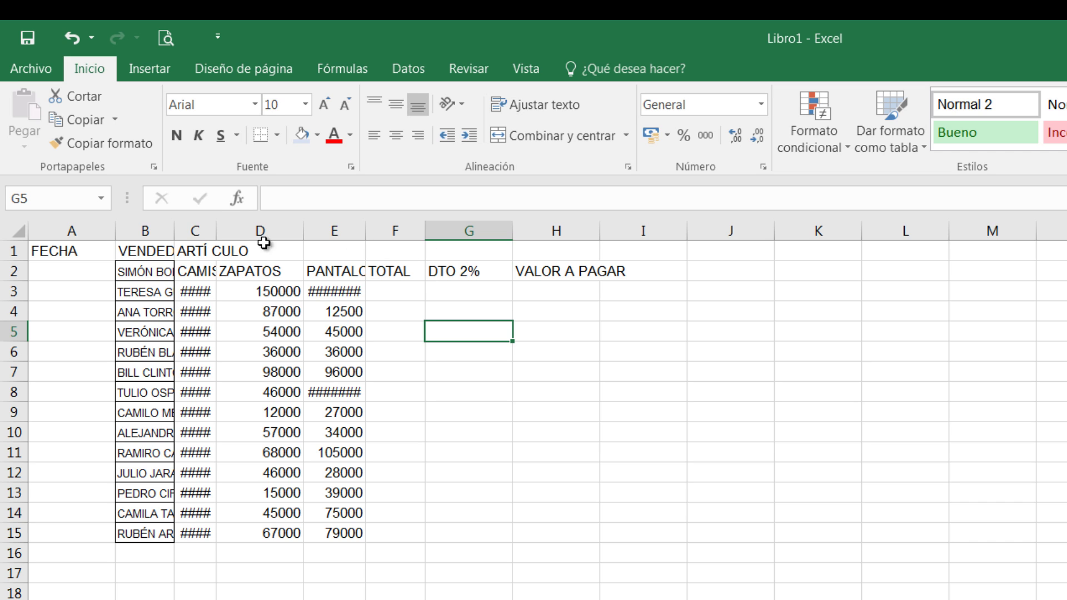
left_click(72, 231)
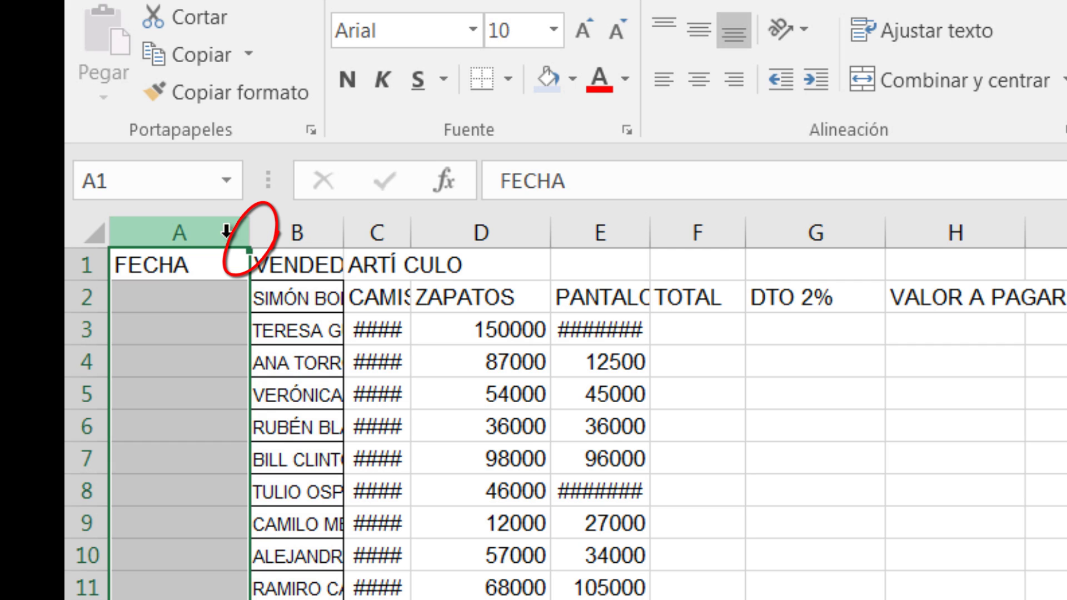
- Widen column A to 16,44 and autofit column C so amounts like 25000 show
left_click(289, 230)
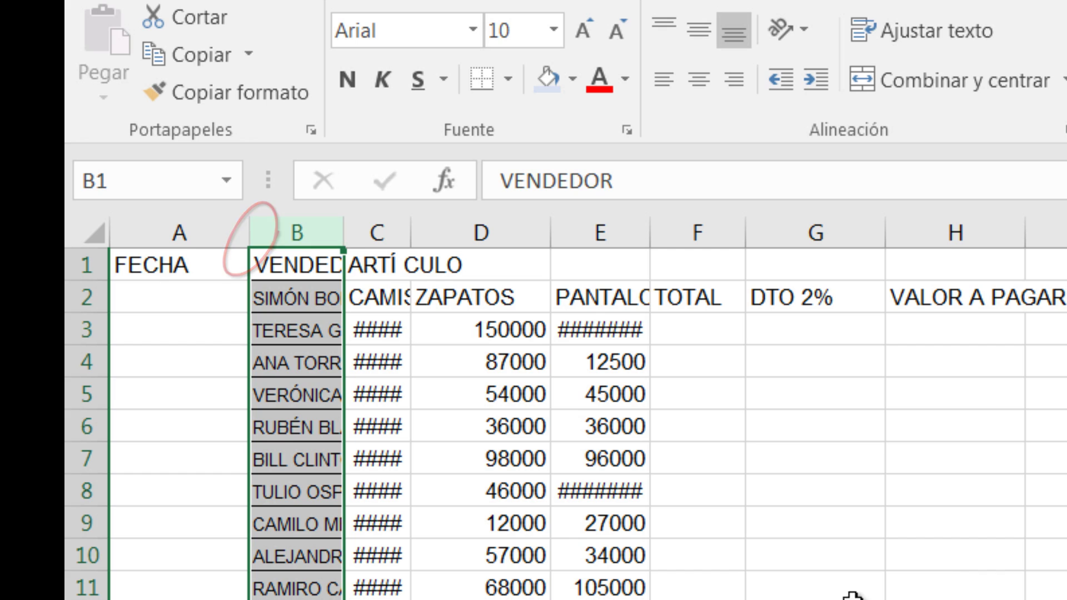
left_click(885, 533)
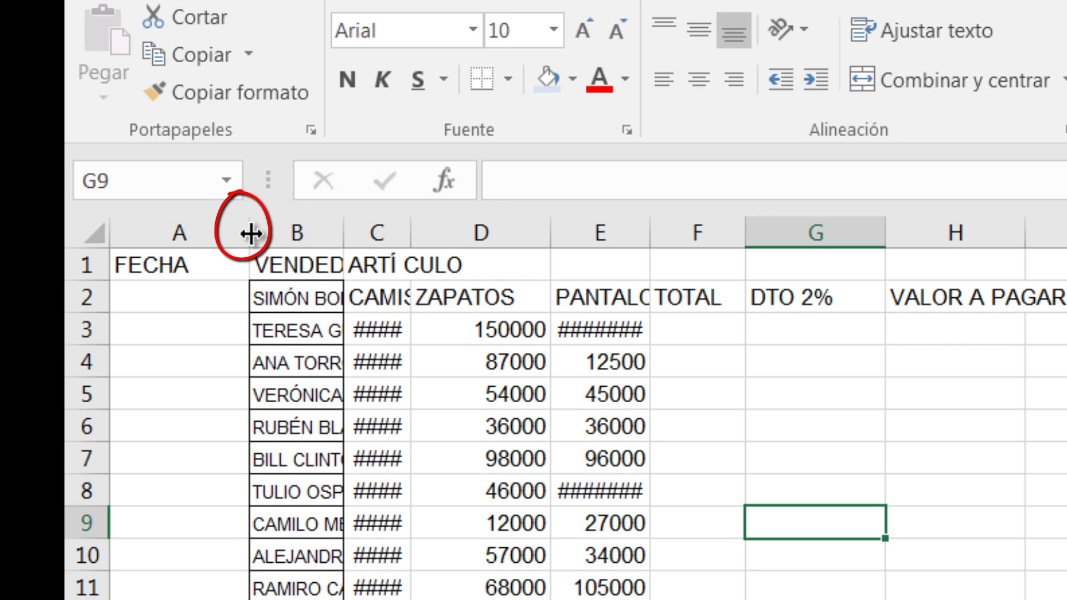
mouse_move(251, 233)
left_mouse_down()
mouse_move(327, 232)
mouse_move(318, 232)
left_mouse_up()
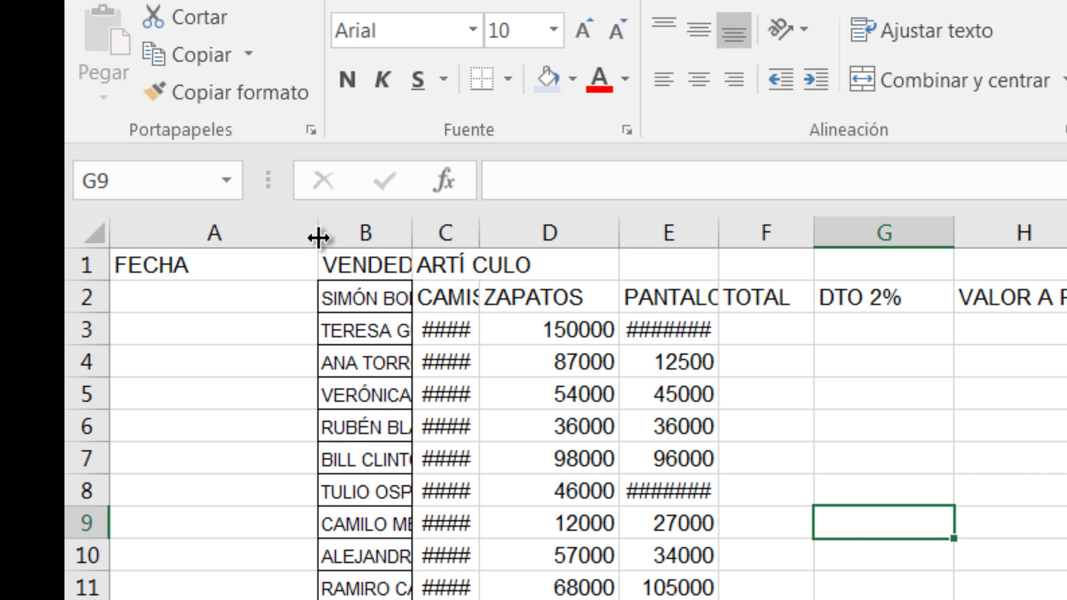
left_click_drag(319, 237, 215, 245)
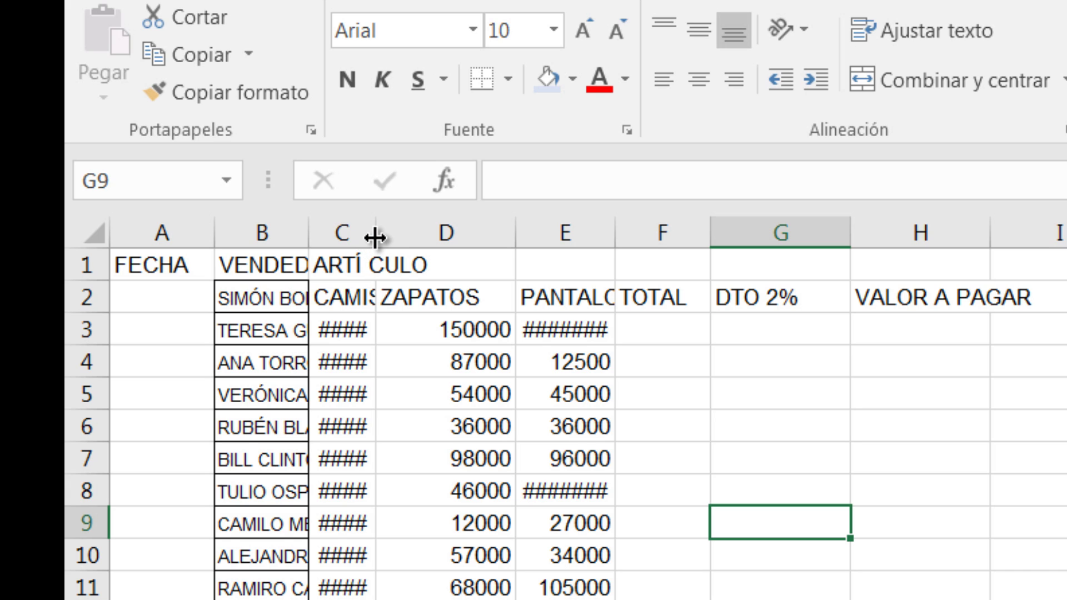
double_click(375, 236)
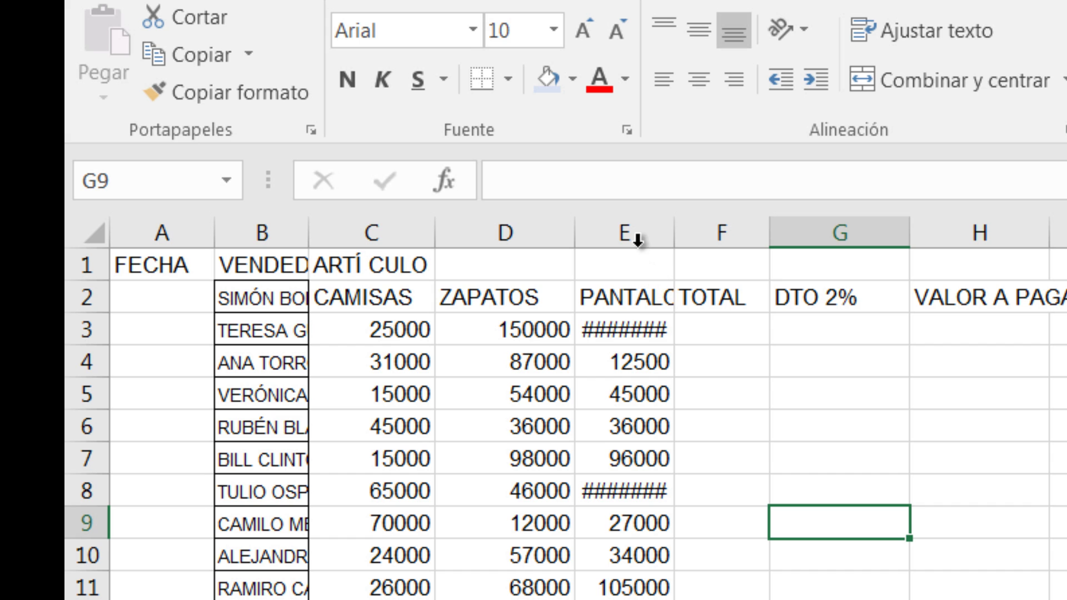
- Enter a larger column E width in Ancho de columna so the PANTALONES amounts display
right_click(625, 232)
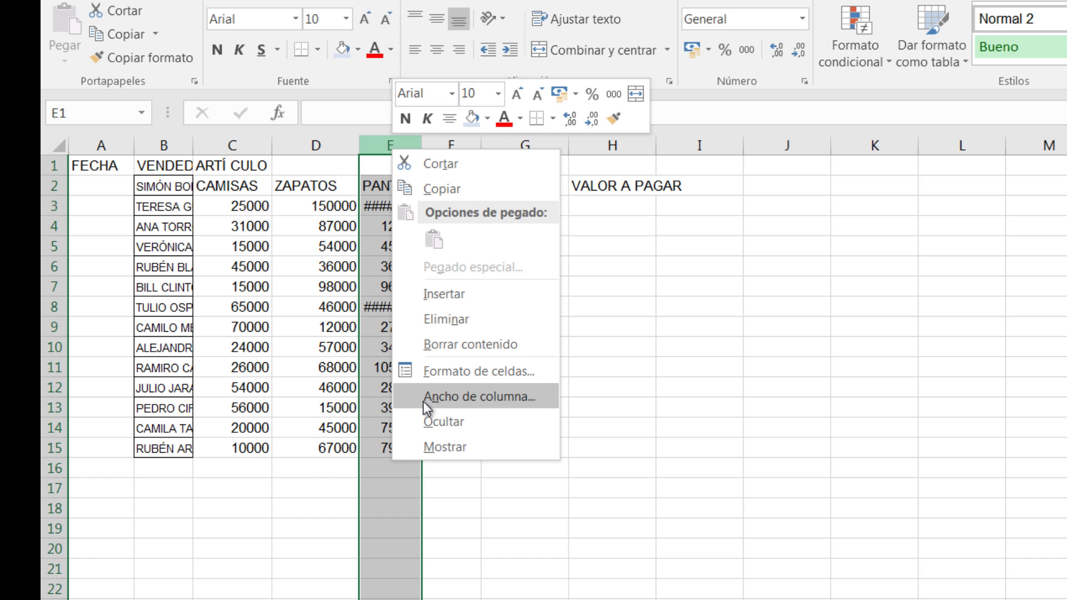
left_click(453, 397)
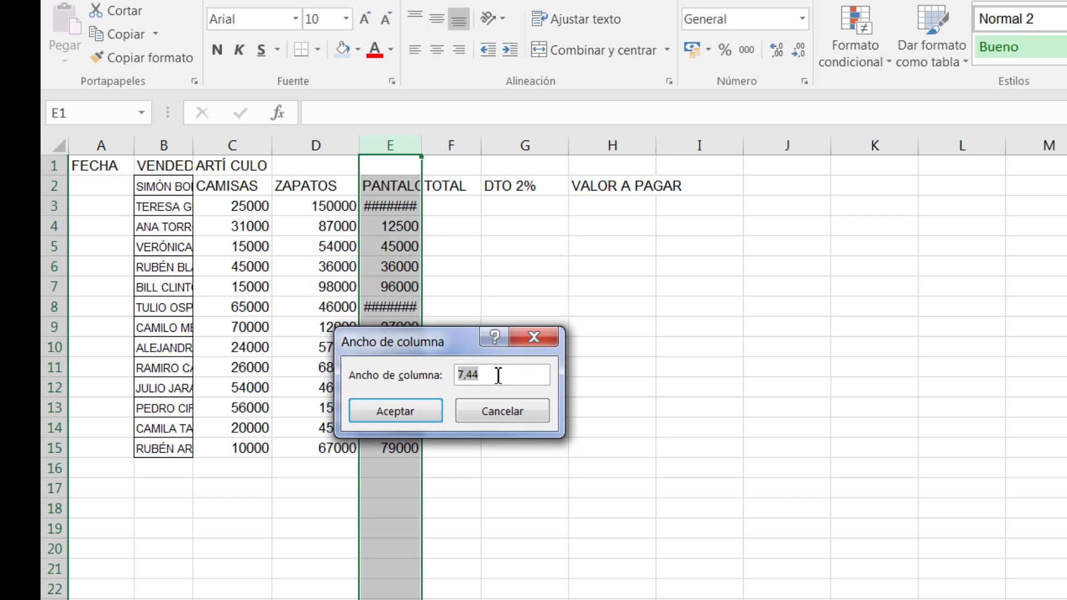
type("15")
left_click(411, 410)
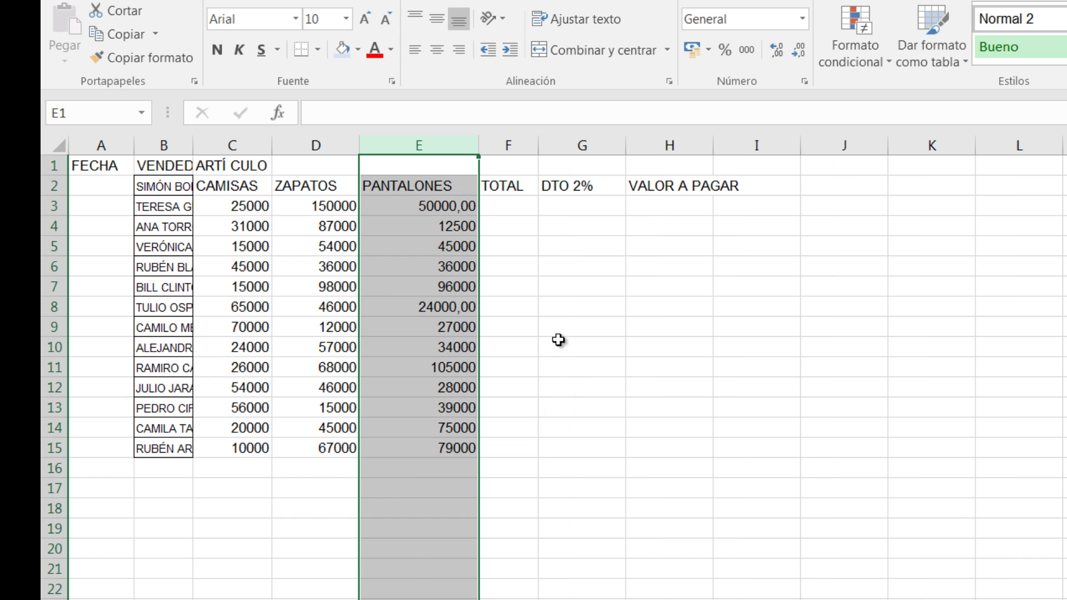
left_click(533, 286)
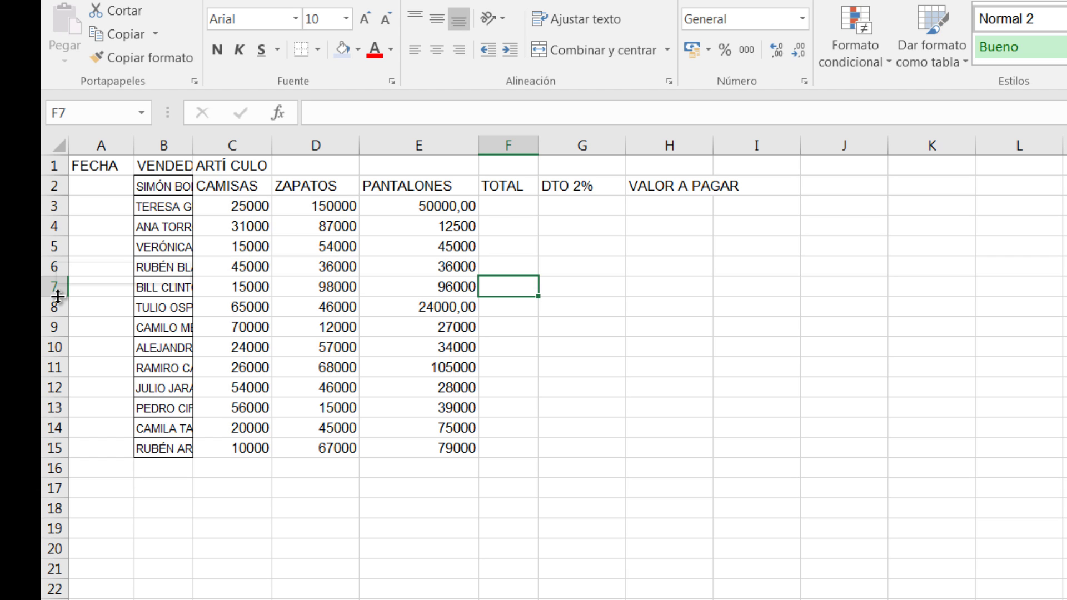
- Make row 7 taller, then undo both that and the column E widening
left_click_drag(58, 296, 55, 360)
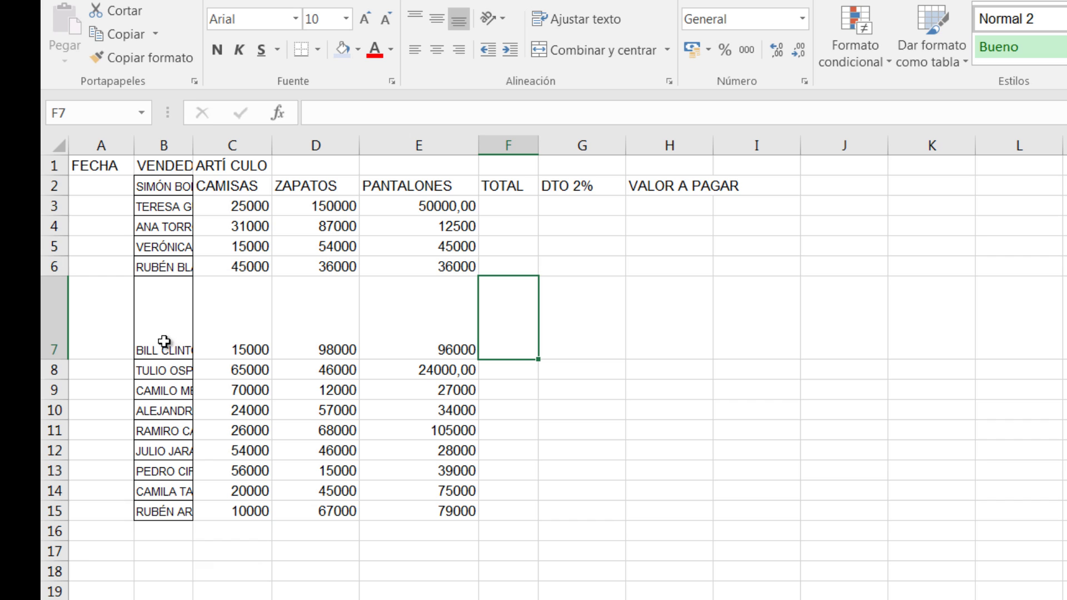
key("ctrl+z")
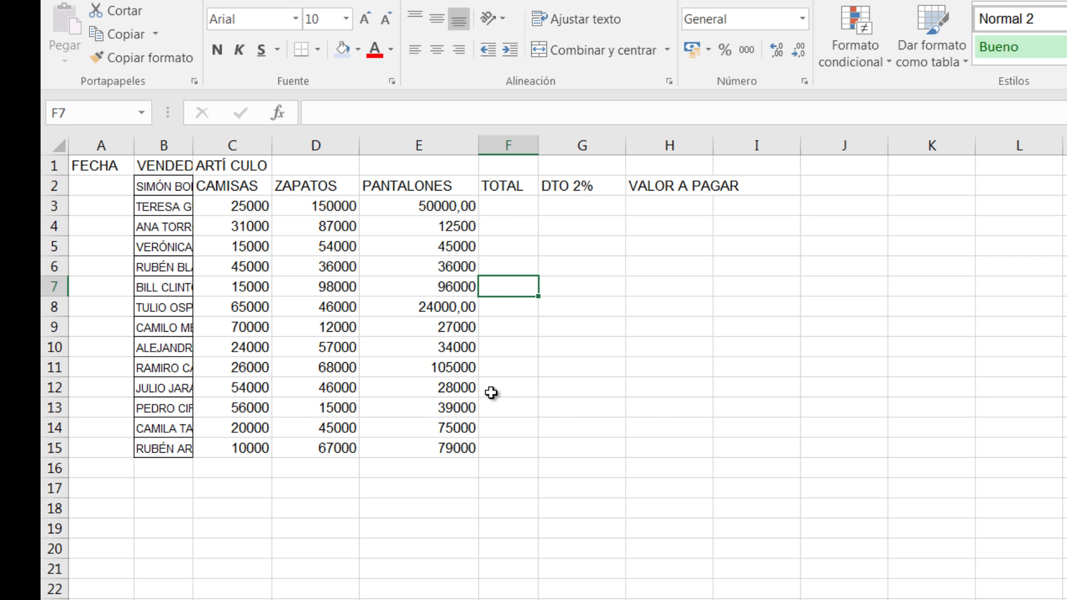
key("ctrl+z")
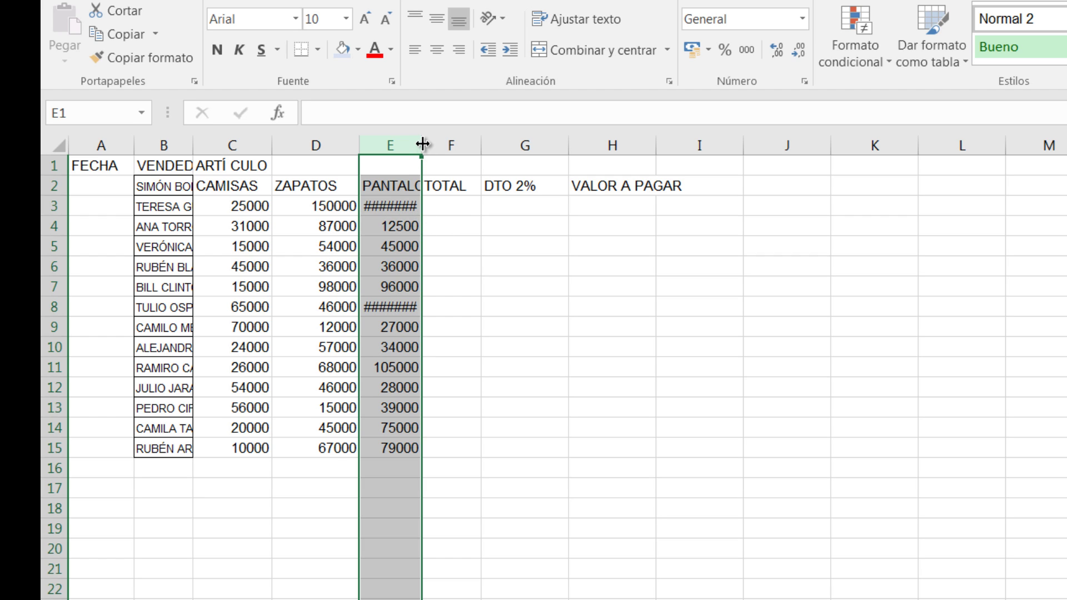
- Widen column E to fit PANTALONES, then select the table's columns from A across
left_click_drag(422, 144, 468, 145)
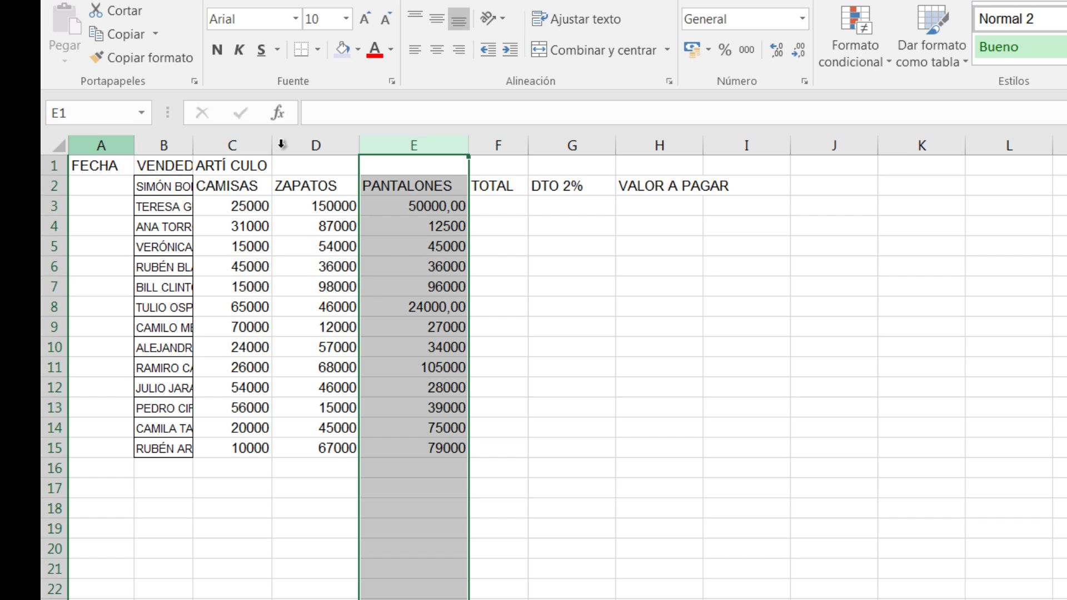
left_click(108, 146)
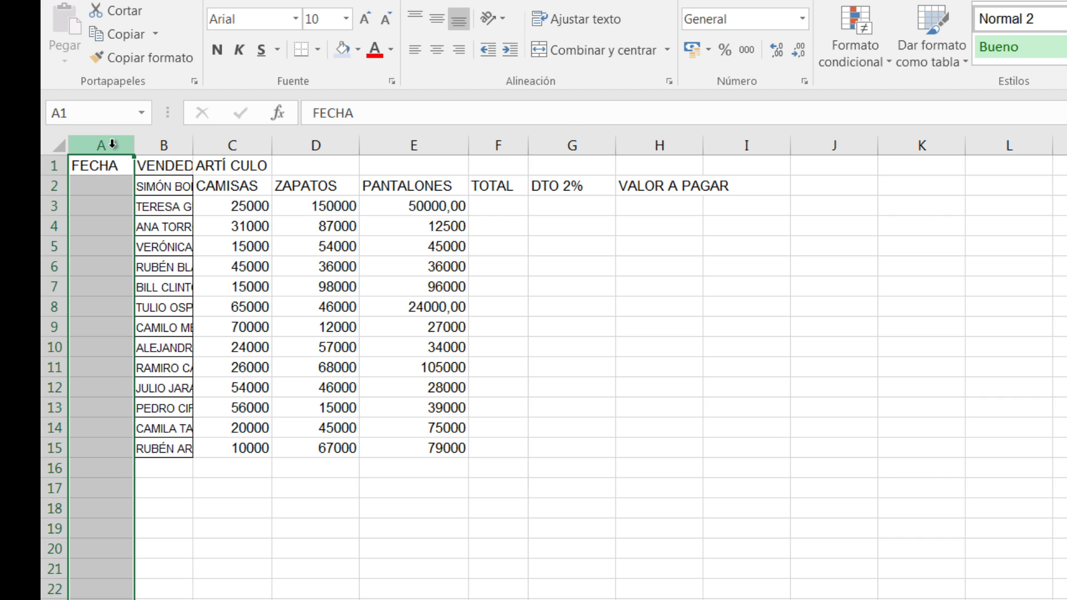
left_click(103, 186)
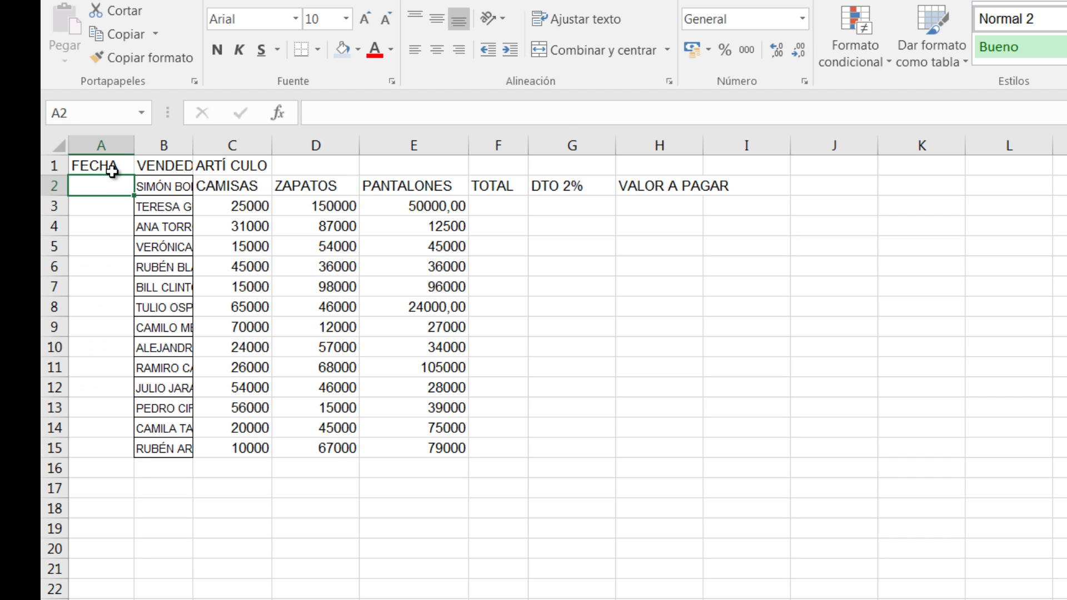
mouse_move(115, 146)
left_mouse_down()
mouse_move(707, 146)
mouse_move(695, 145)
left_mouse_up()
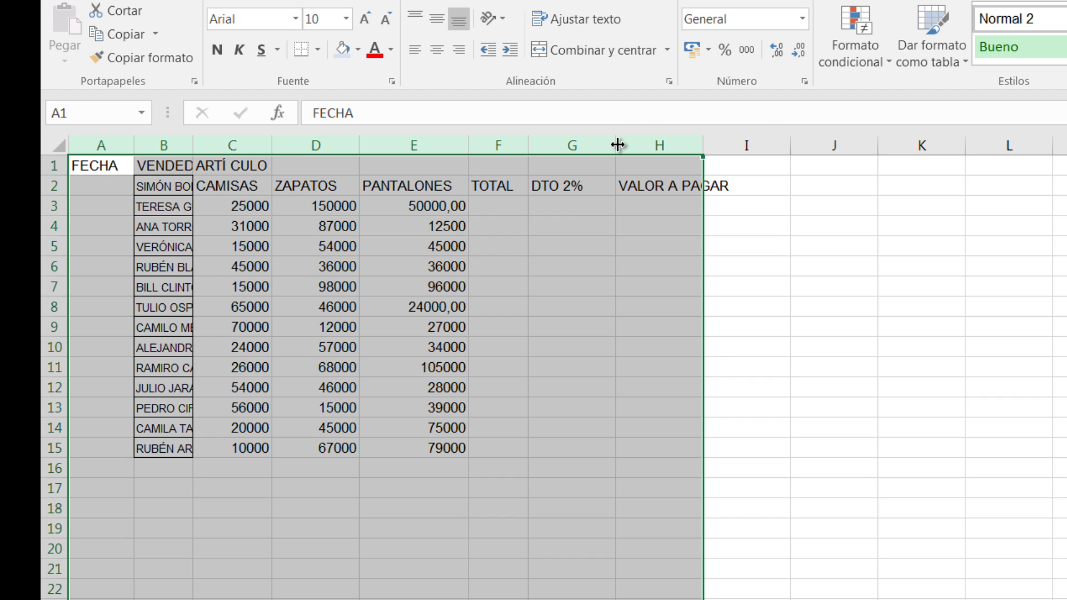
- Give columns A–I one readable width, then narrow column C and widen column B for full names
left_click_drag(617, 144, 565, 145)
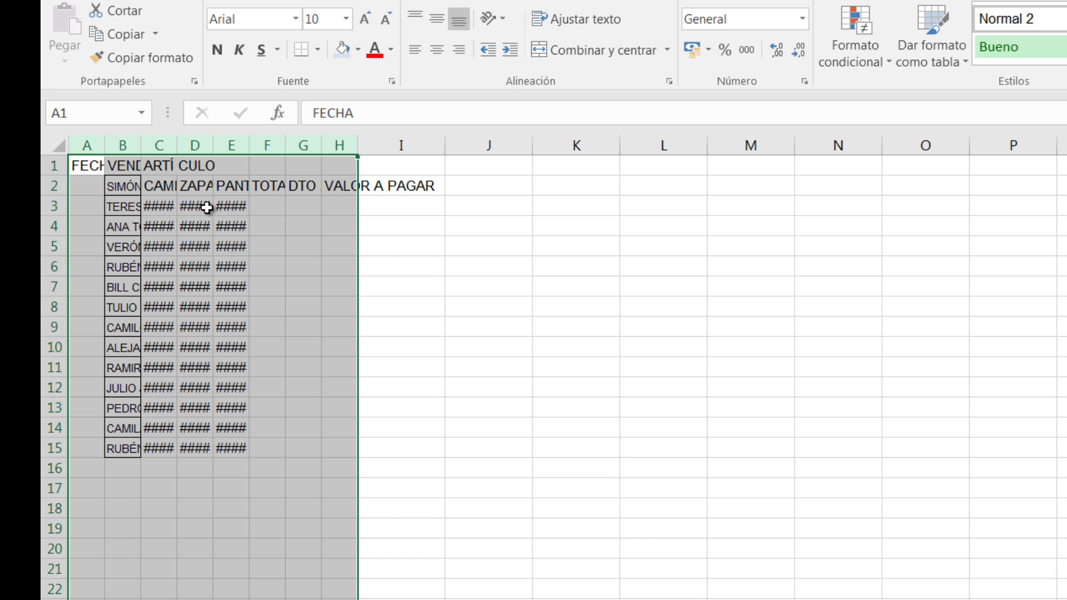
left_click(509, 316)
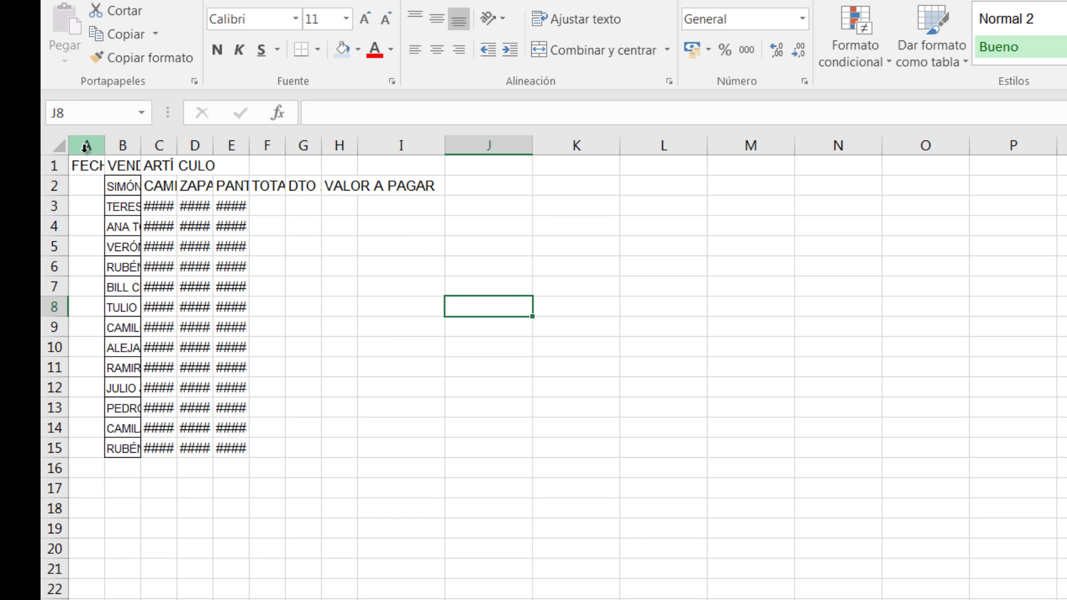
left_click_drag(86, 146, 421, 144)
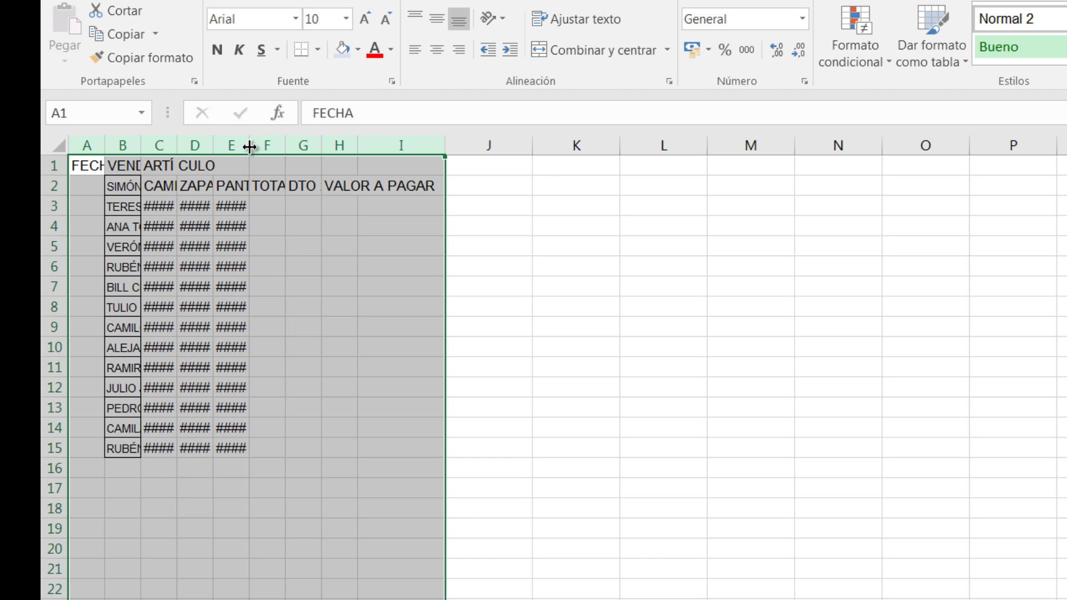
left_click_drag(249, 146, 302, 147)
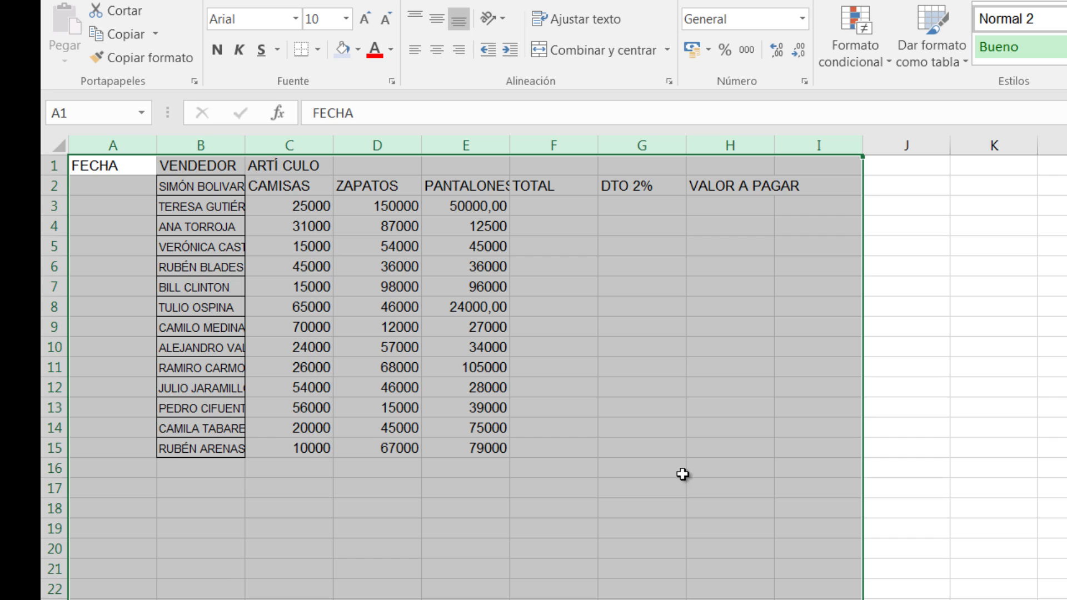
left_click(986, 352)
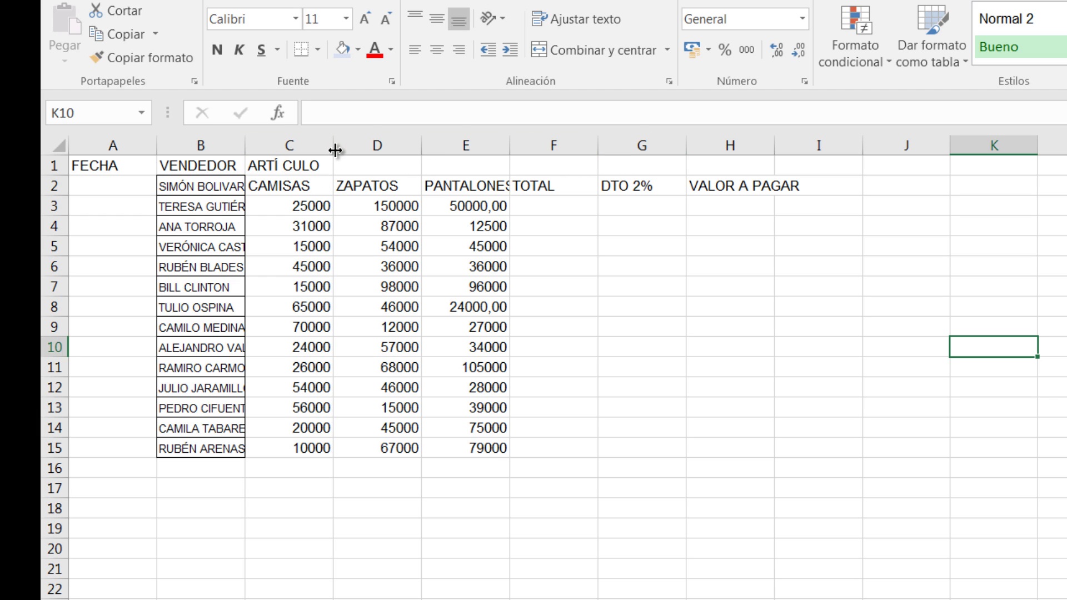
left_click_drag(335, 149, 317, 147)
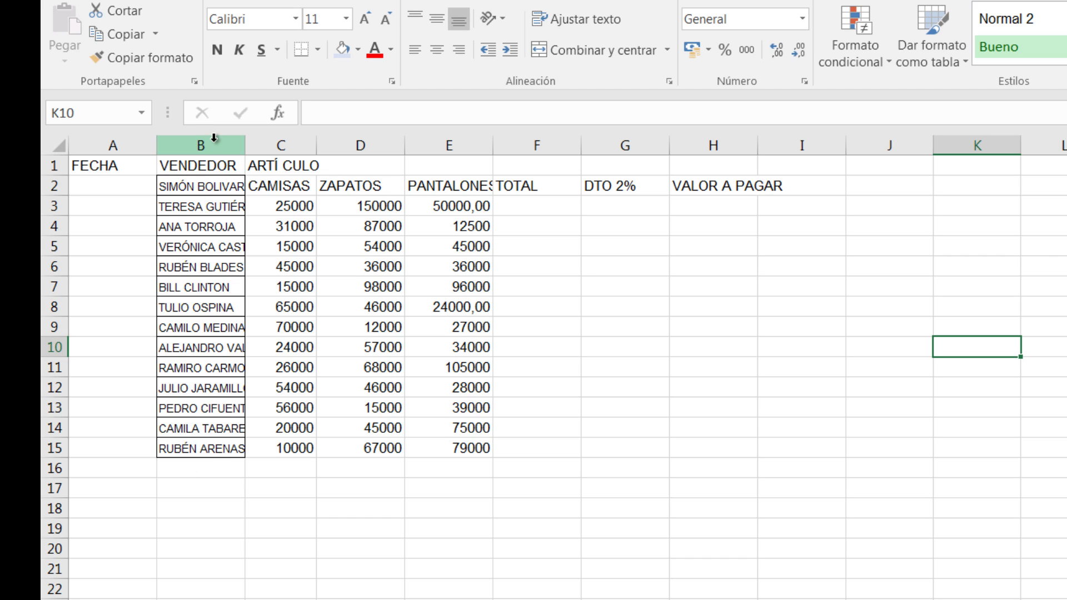
left_click_drag(245, 146, 290, 147)
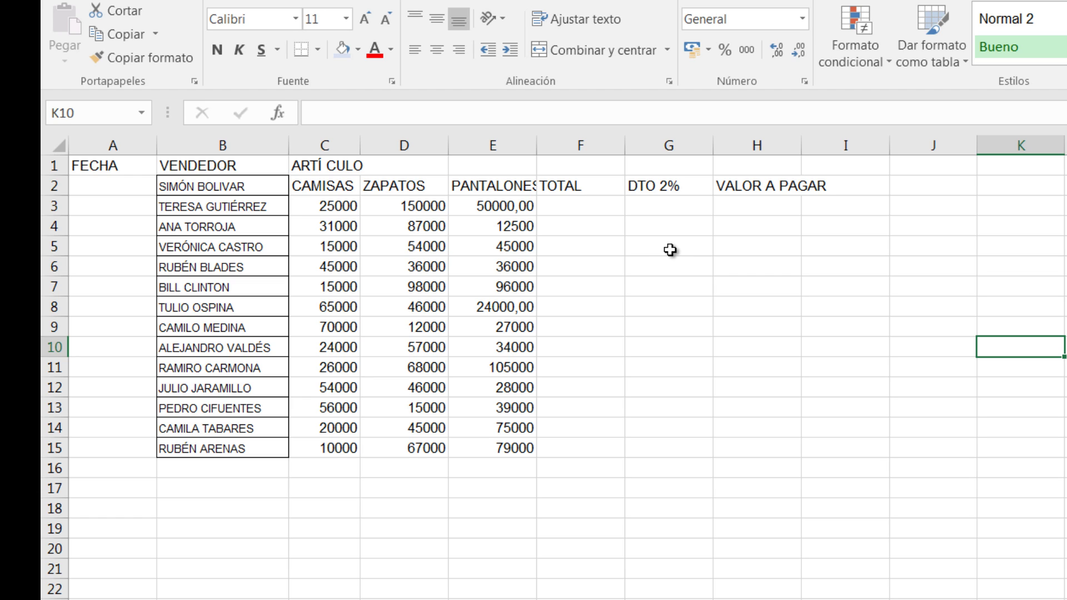
left_click(669, 247)
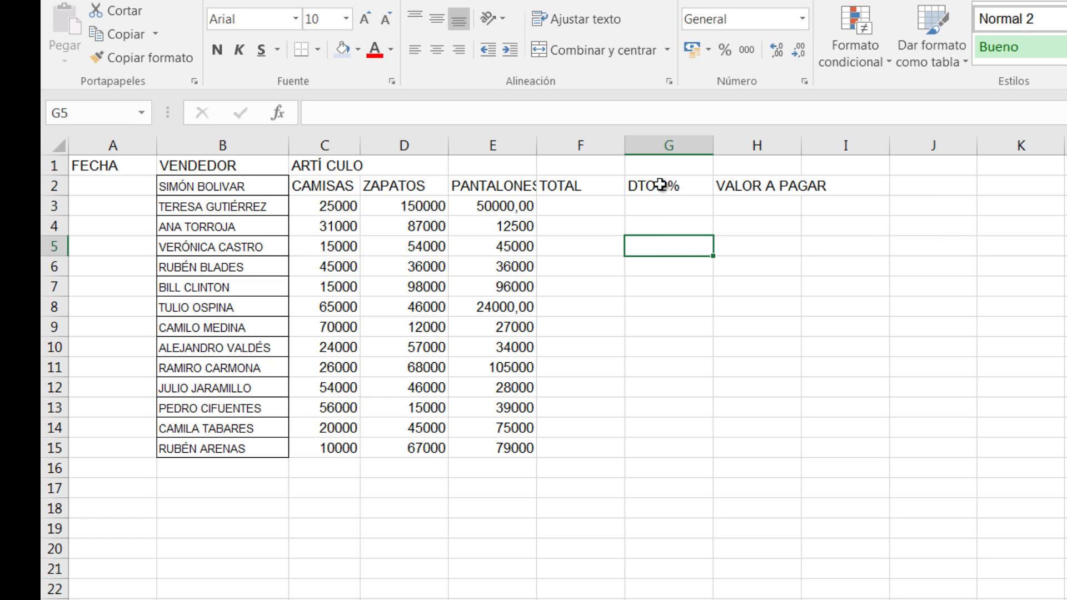
left_click(910, 185)
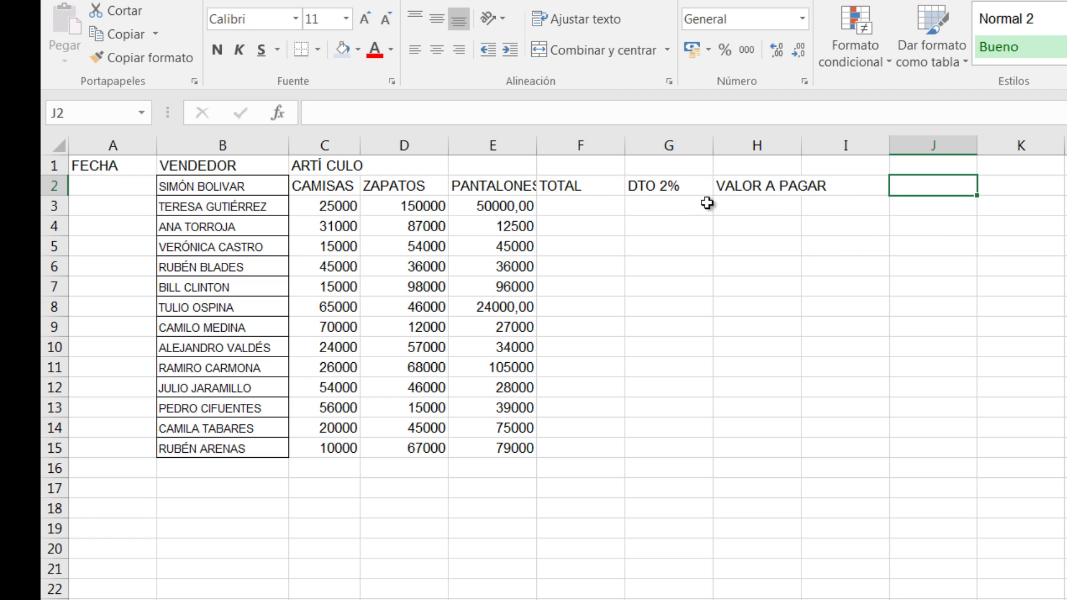
left_click(574, 191)
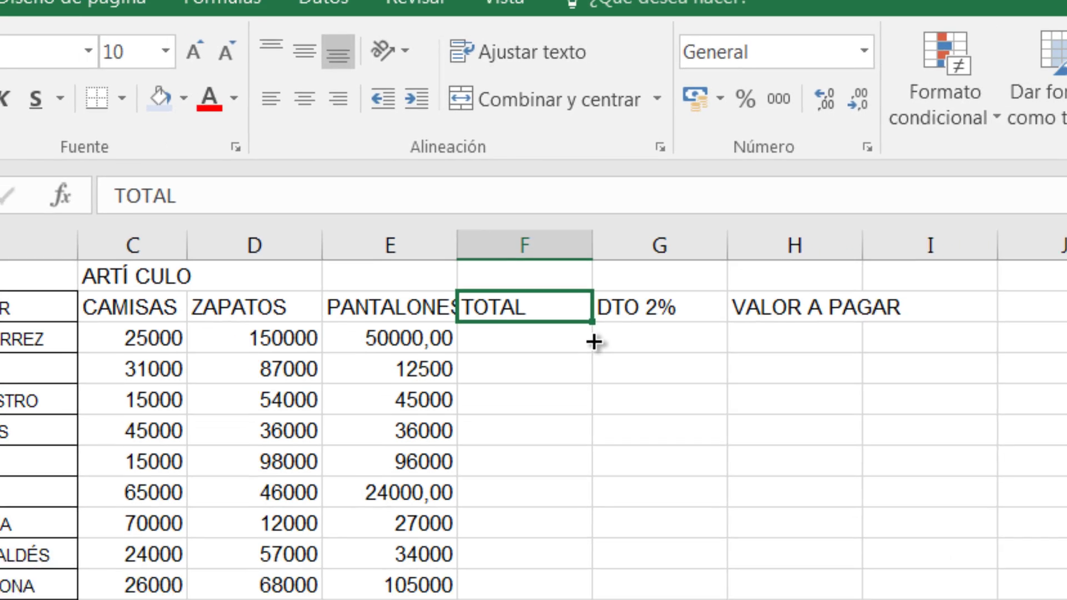
mouse_move(609, 366)
left_mouse_down()
mouse_move(572, 304)
mouse_move(577, 510)
left_mouse_up()
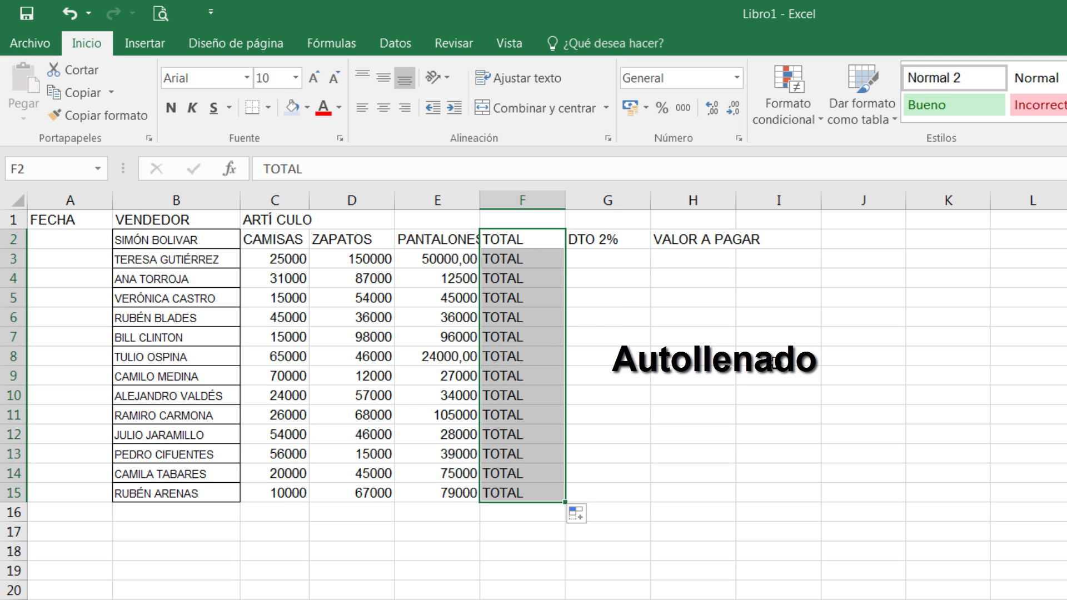
mouse_move(540, 259)
left_mouse_down()
mouse_move(543, 520)
mouse_move(543, 483)
left_mouse_up()
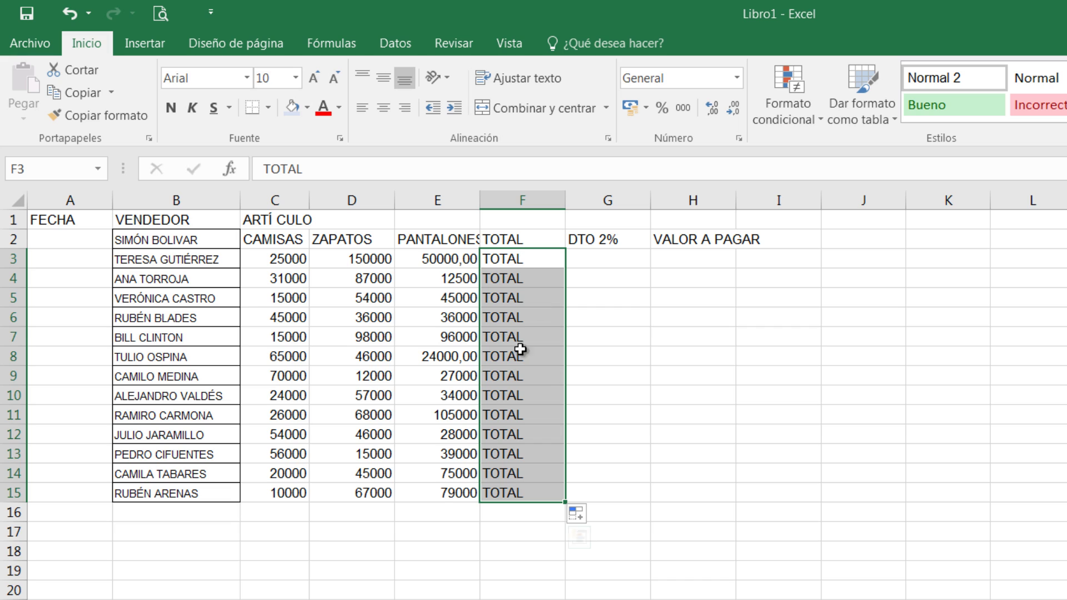
key("Delete")
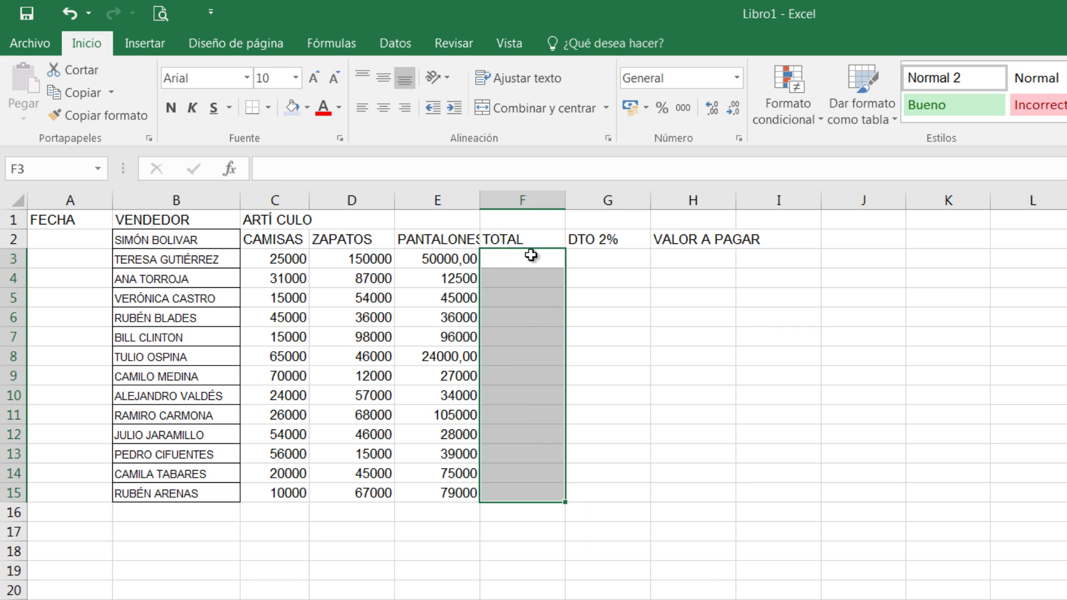
left_click(525, 239)
left_click(859, 238)
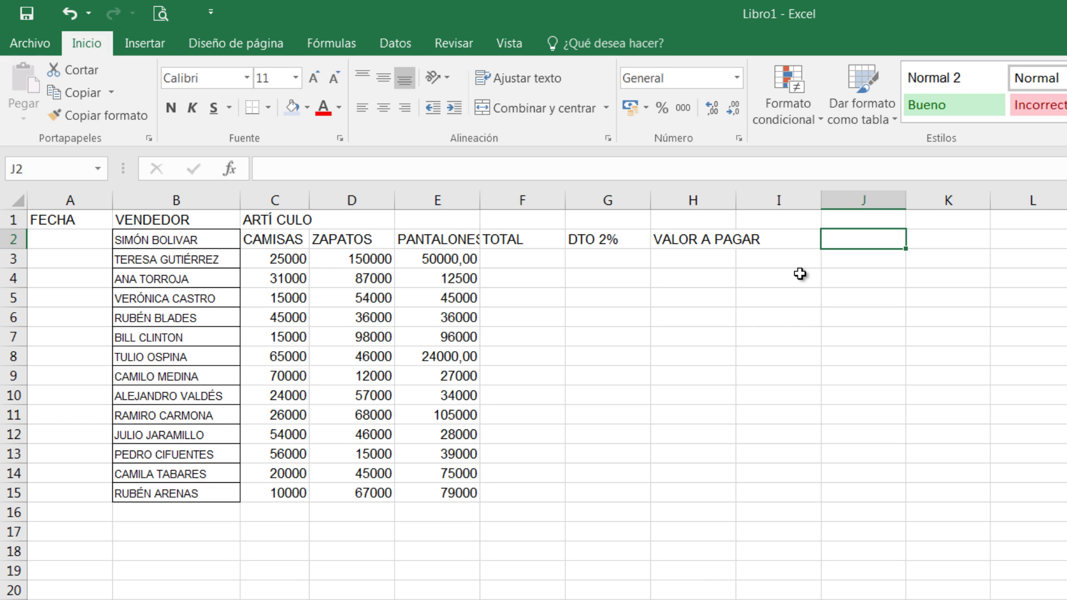
type("PLATA")
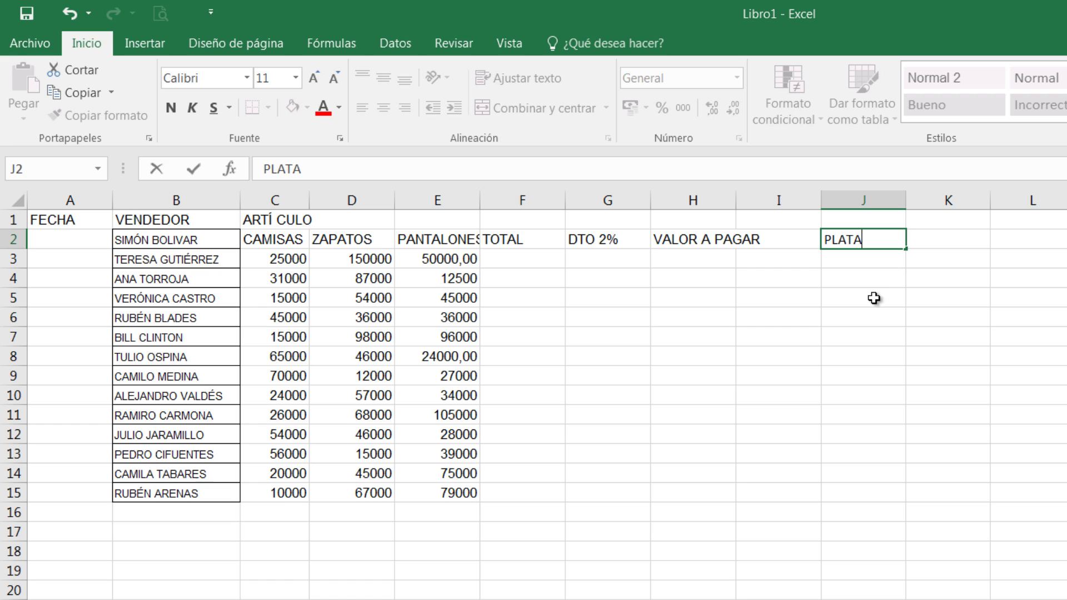
left_click(871, 278)
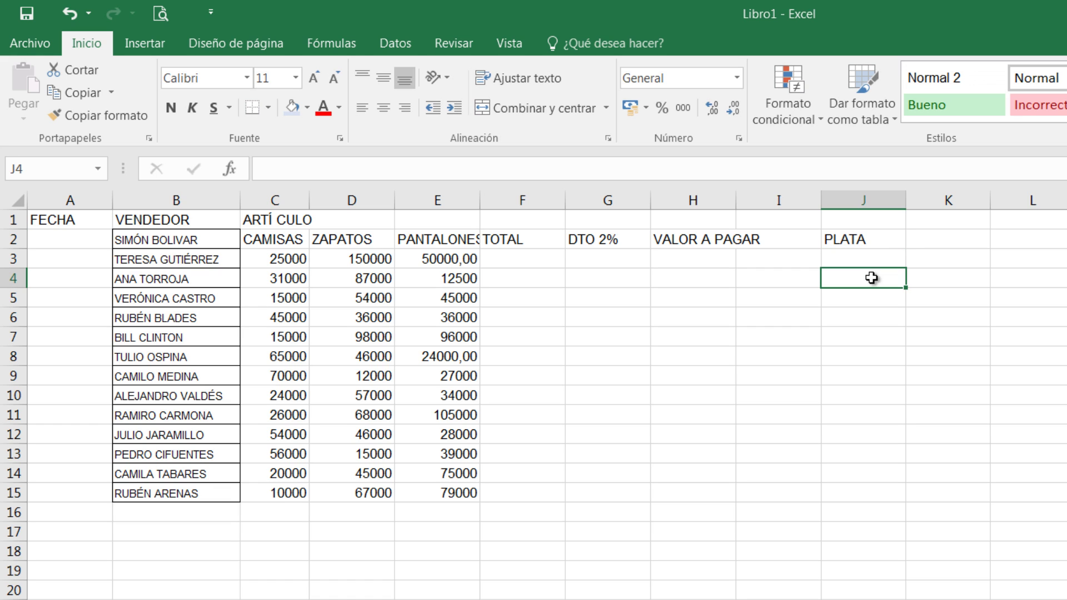
left_click(843, 244)
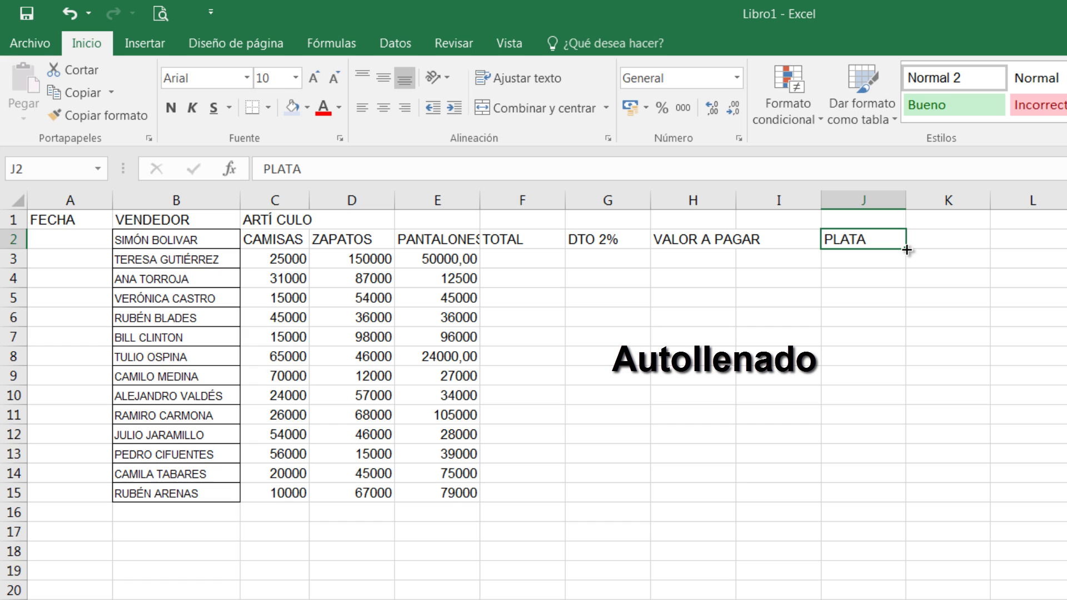
left_click_drag(906, 250, 915, 509)
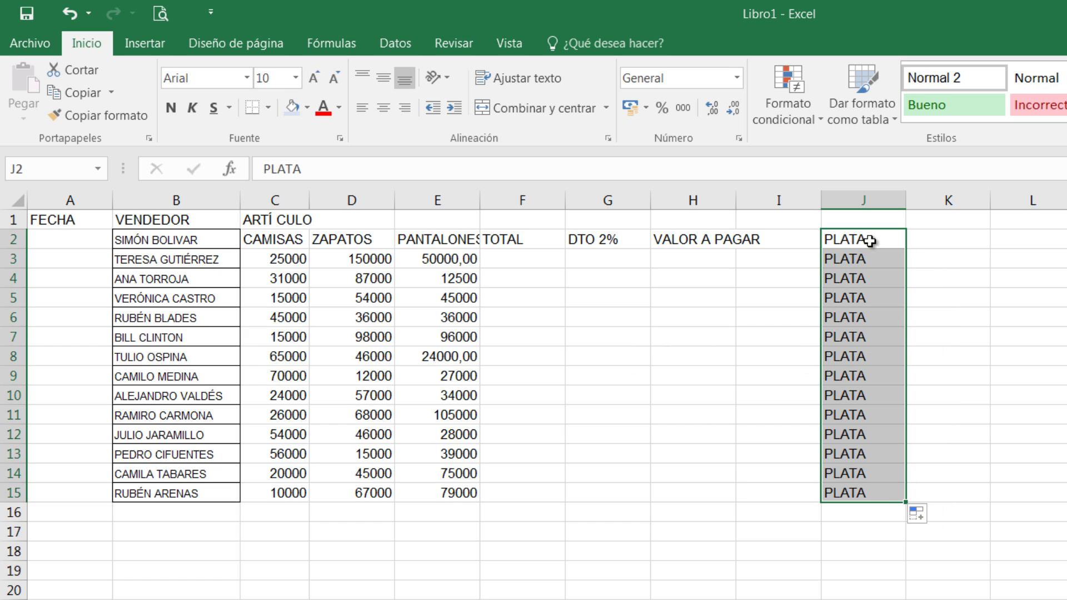
left_click_drag(856, 243, 855, 493)
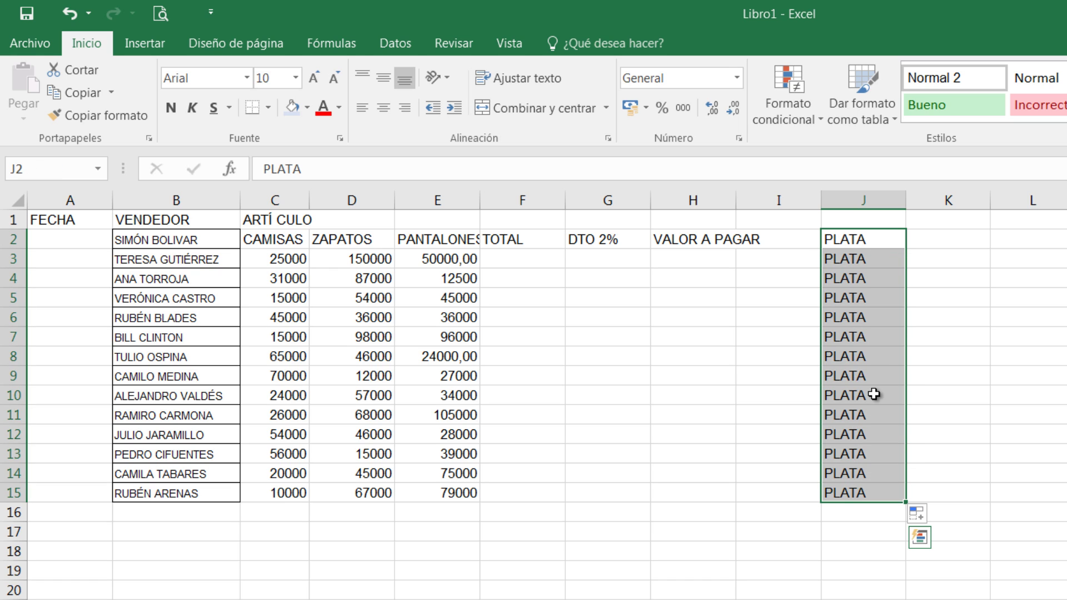
key("Delete")
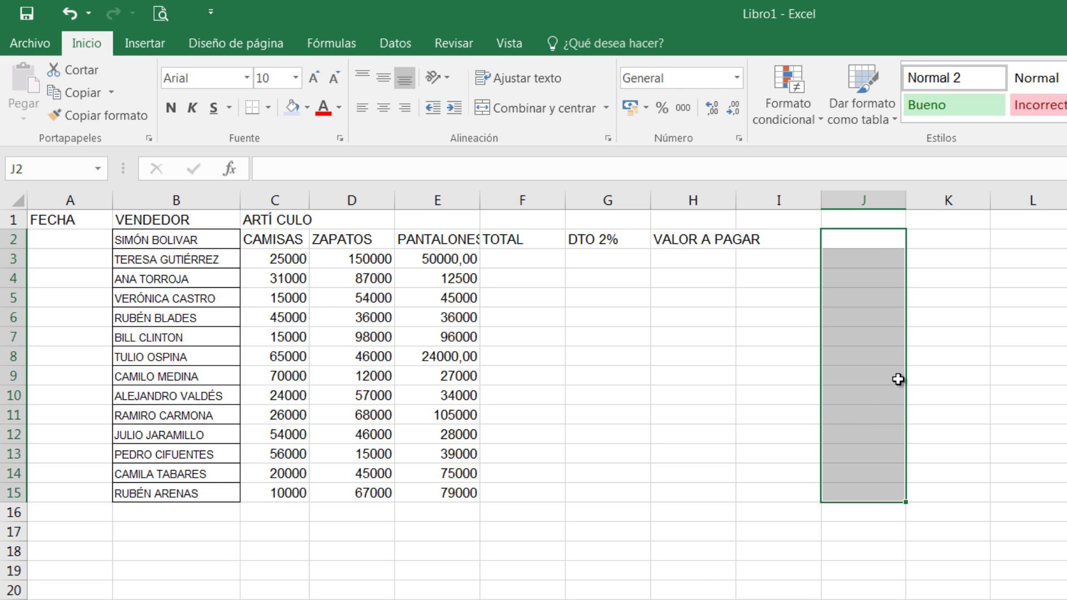
- Enter LUNES in J2 and fill the weekday series down to J12
left_click(866, 240)
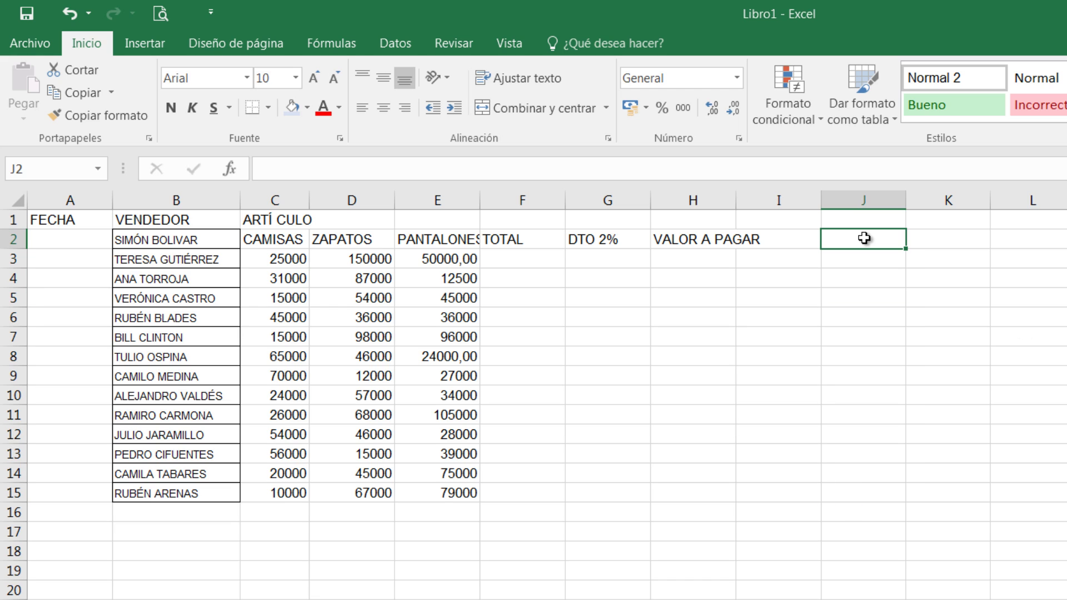
type("LUNES")
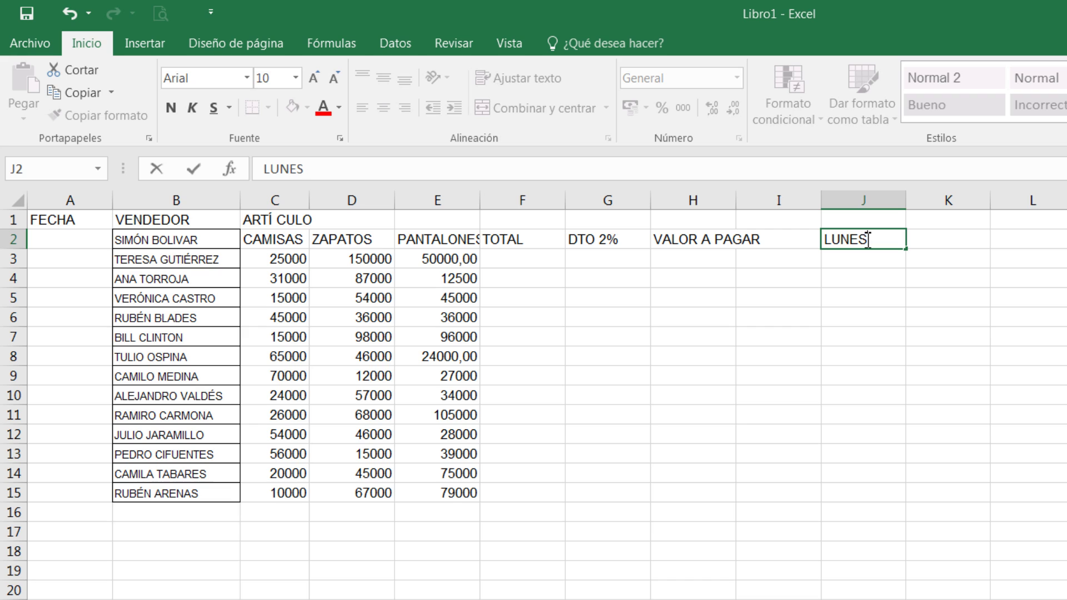
left_click(853, 282)
left_click(852, 239)
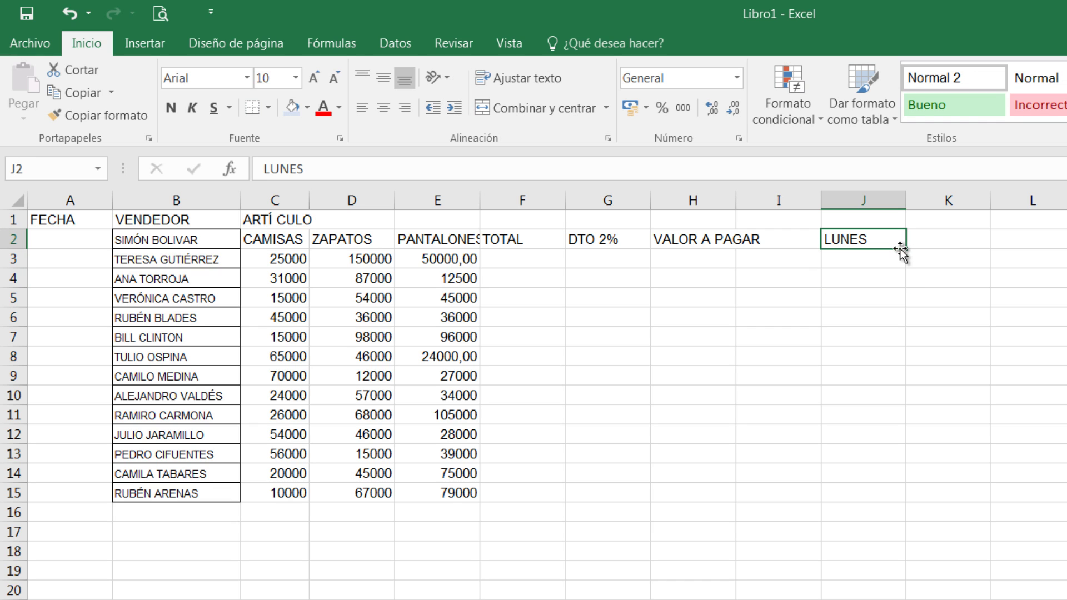
left_click_drag(903, 254, 904, 442)
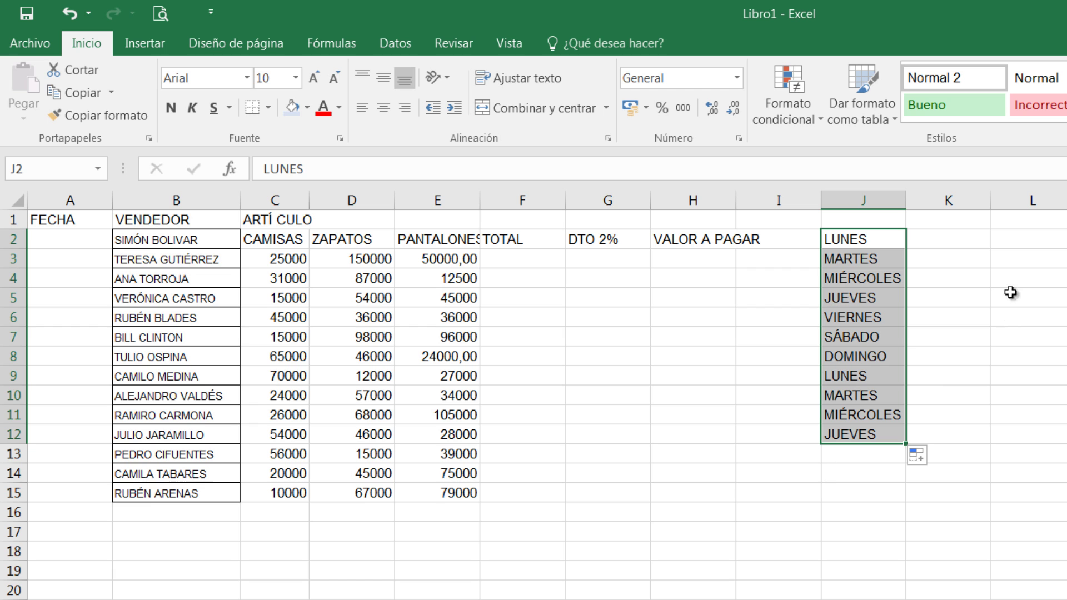
- Enter ENERO in K2 and fill the month series down to row 19
left_click(949, 240)
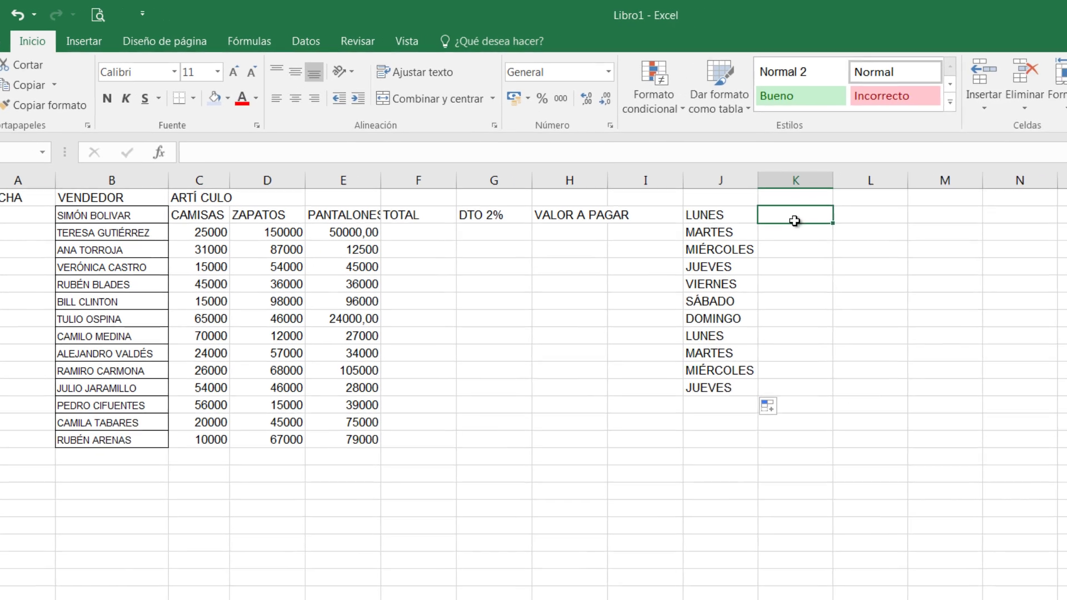
type("ENERO")
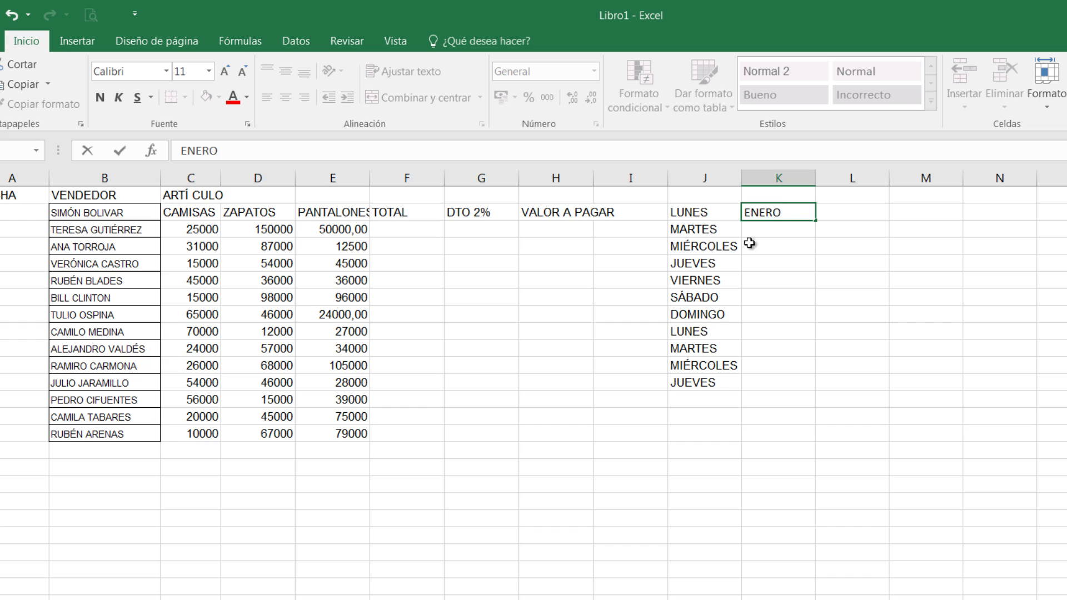
key("Return")
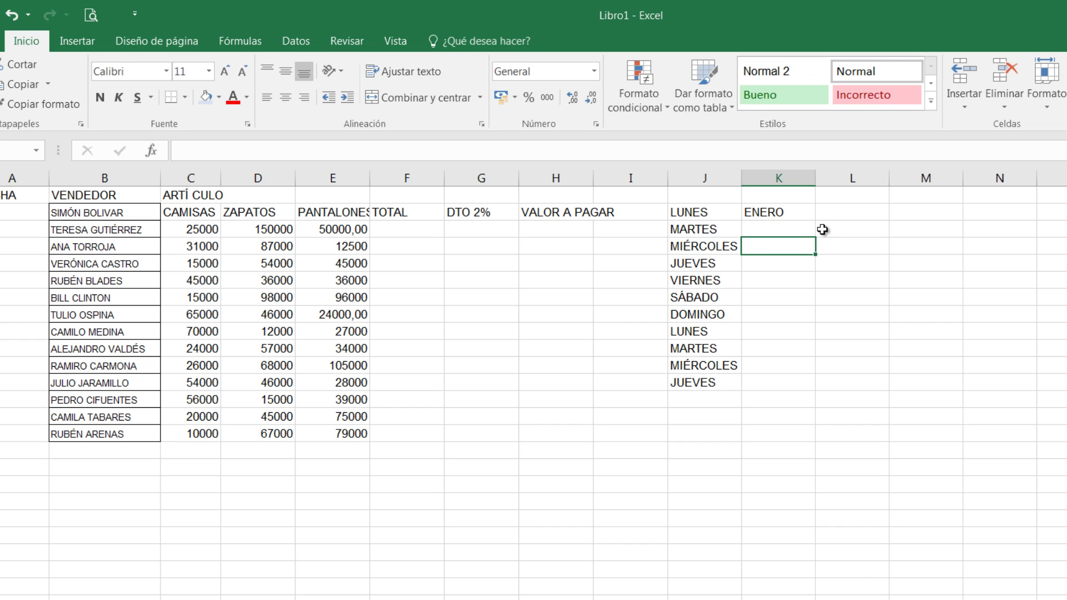
left_click(786, 216)
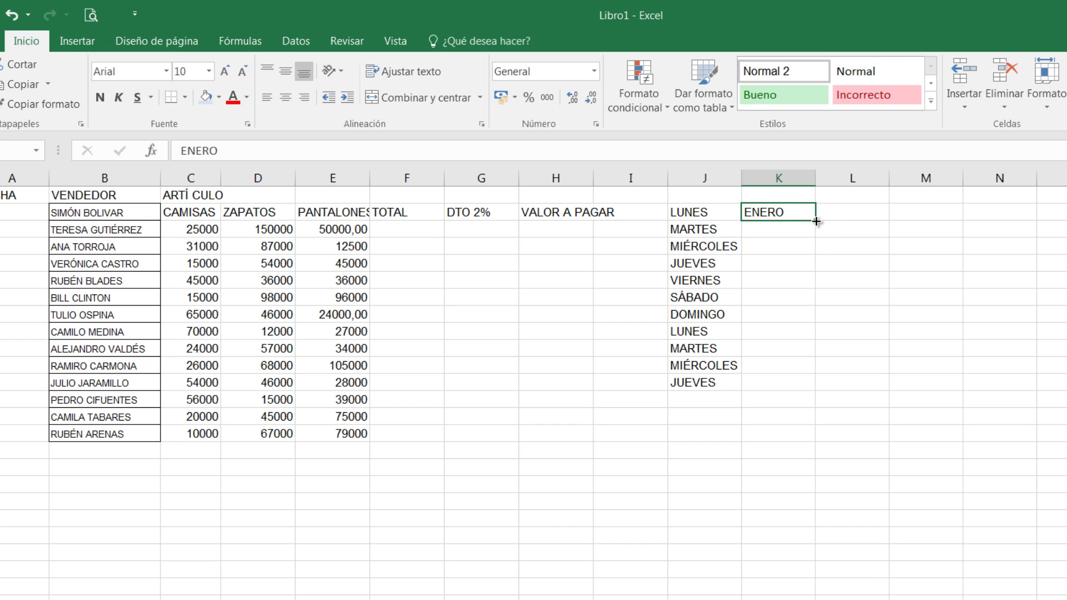
left_click_drag(816, 221, 836, 394)
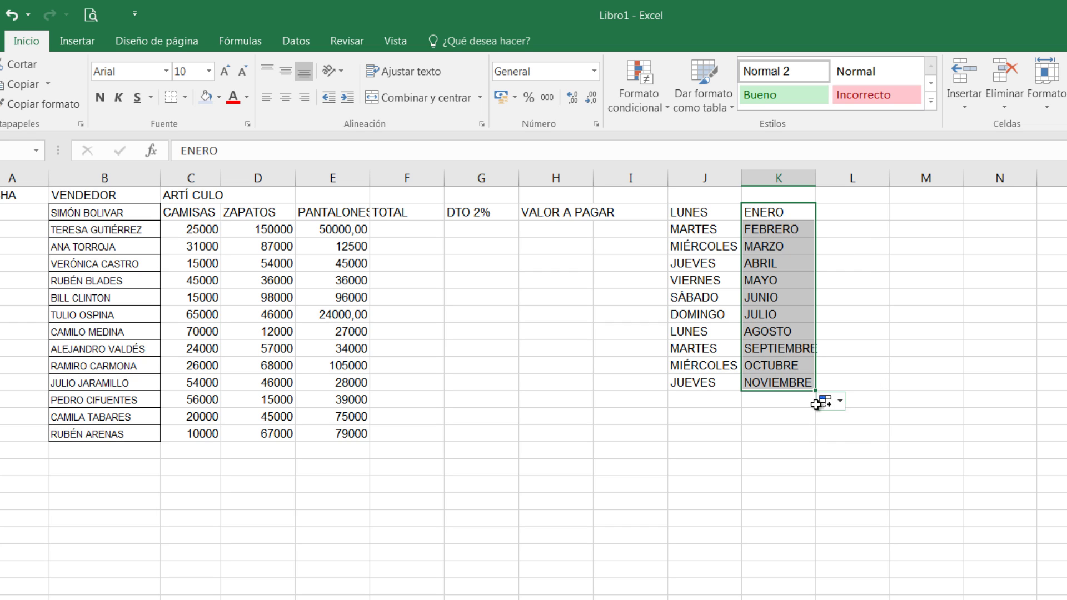
left_click_drag(813, 397, 835, 502)
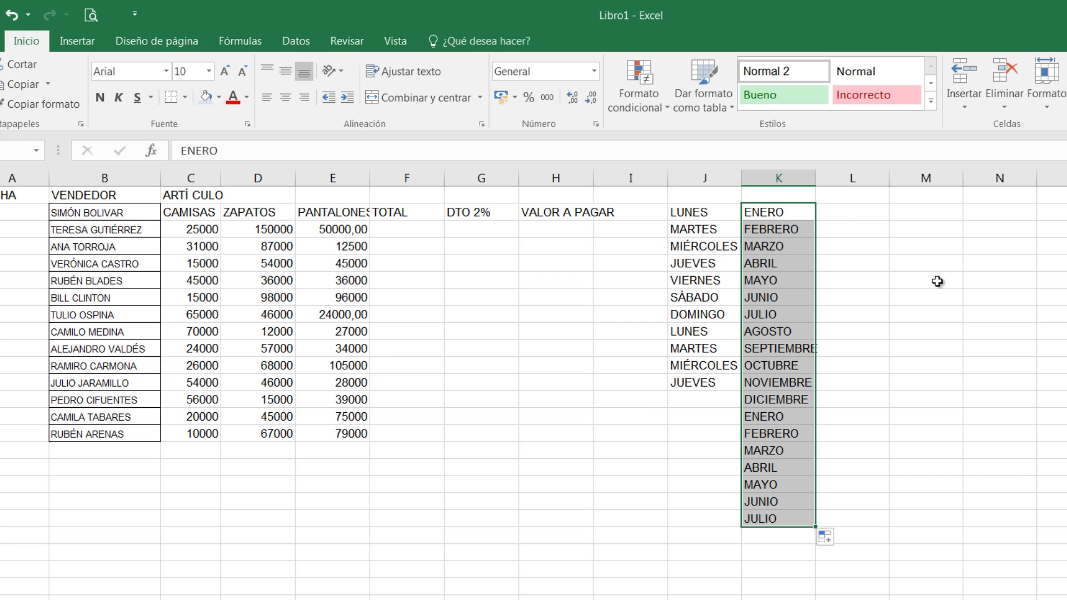
- Enter 1 in L2 and copy it down through L12
left_click(850, 214)
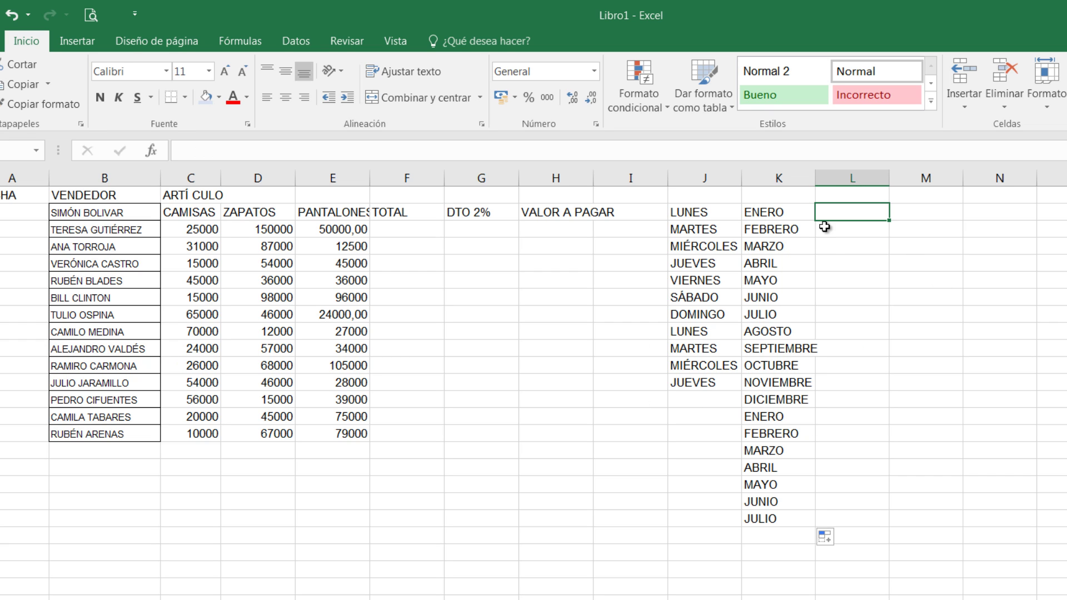
type("1")
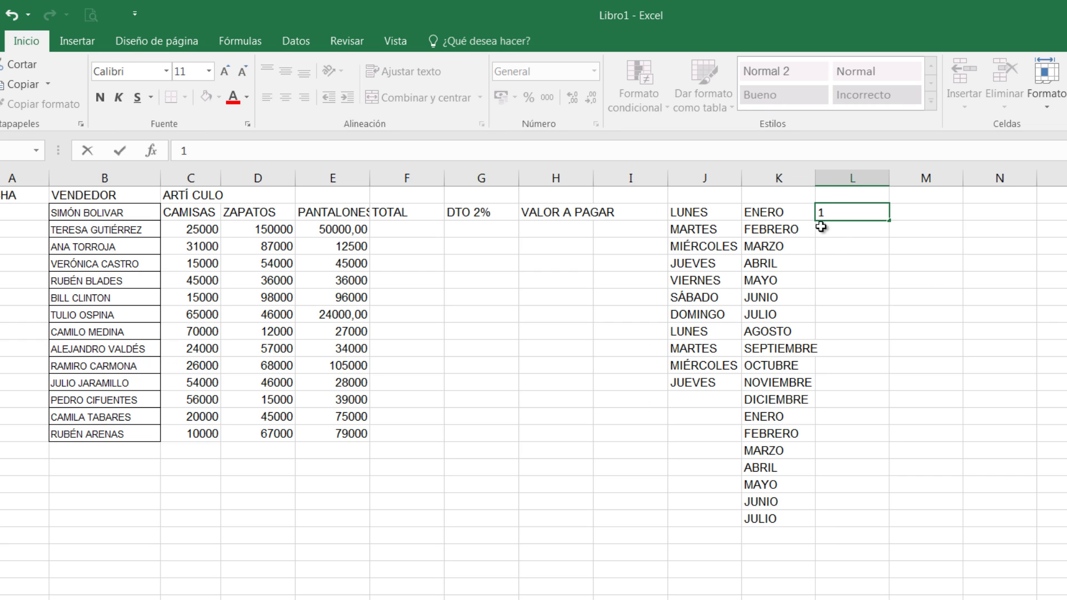
key("Return")
key("Up")
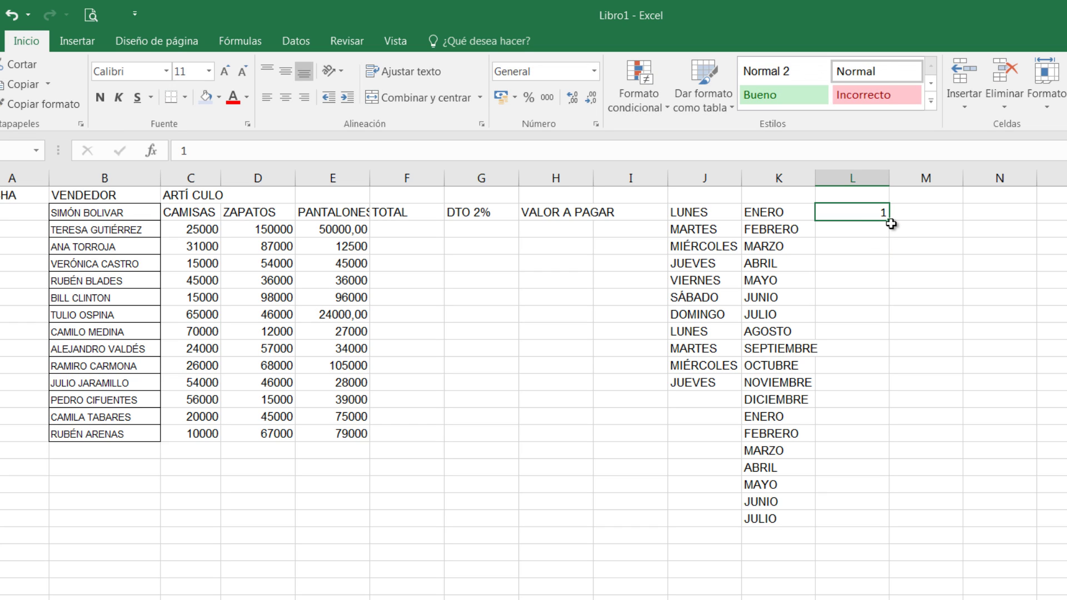
left_click_drag(889, 224, 888, 396)
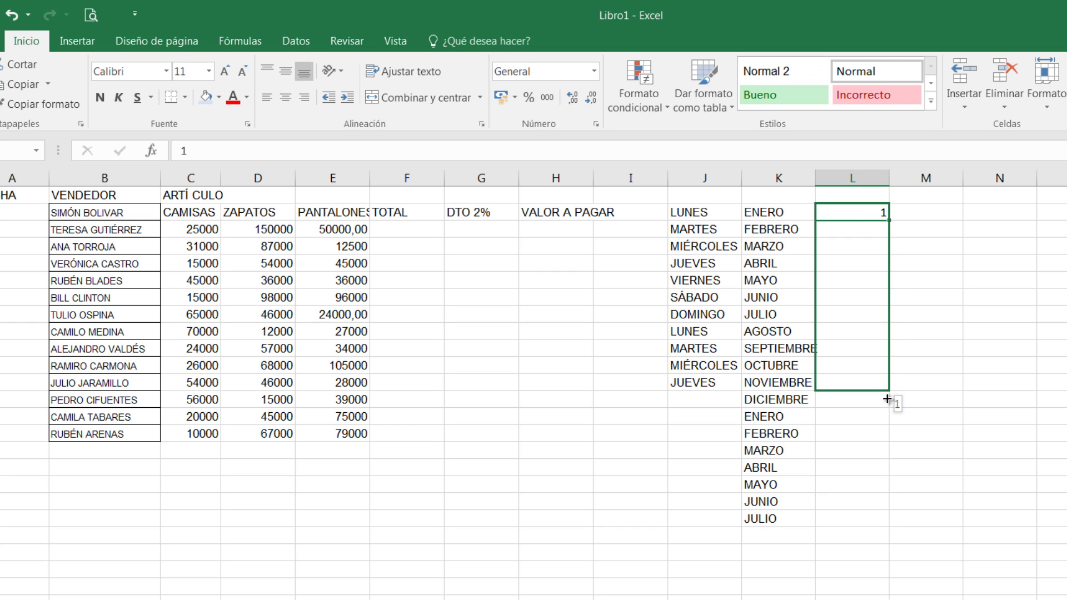
- Enter 1 and 2 at the top of column M and centre column M
left_click(911, 218)
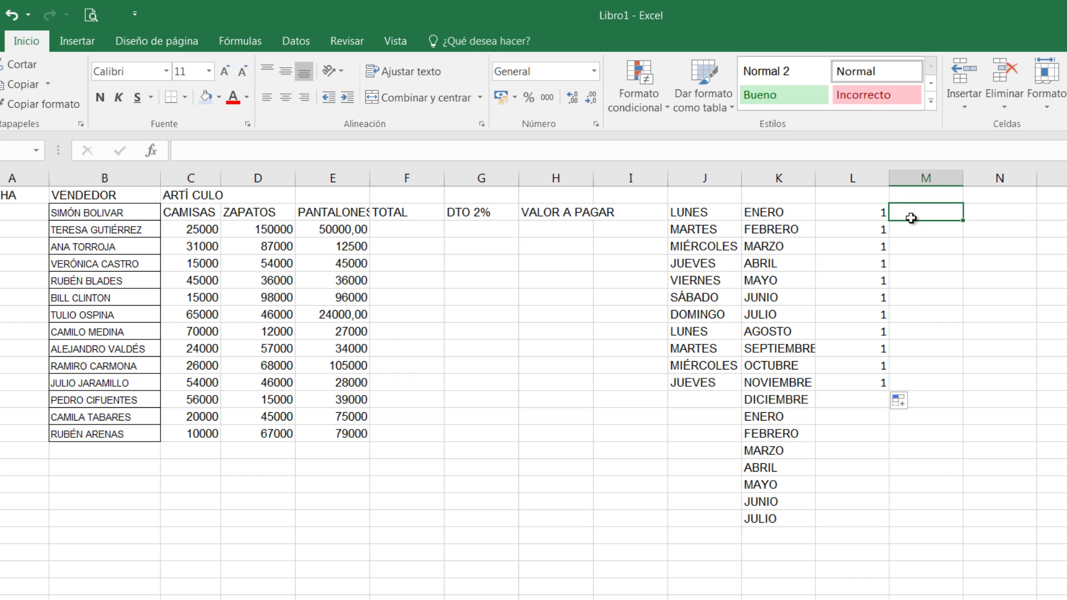
type("1")
key("Return")
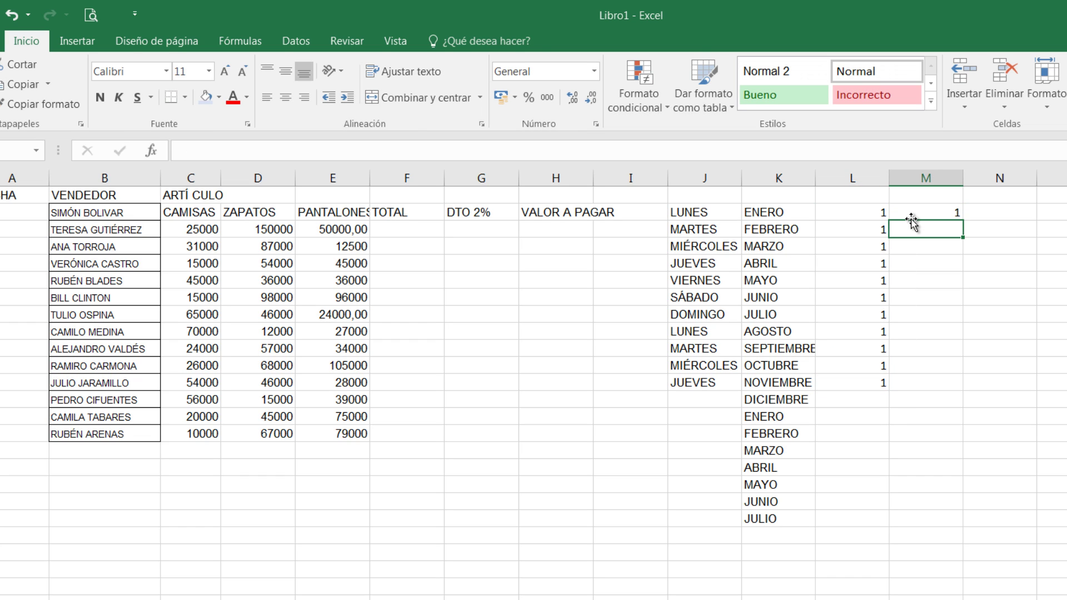
type("2")
left_click(941, 266)
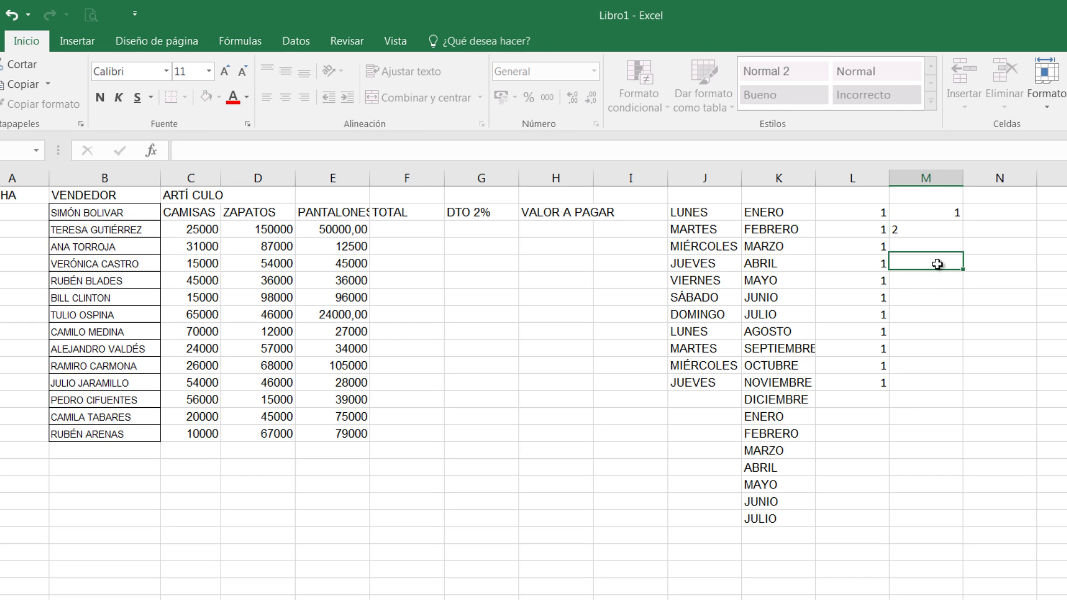
left_click(925, 177)
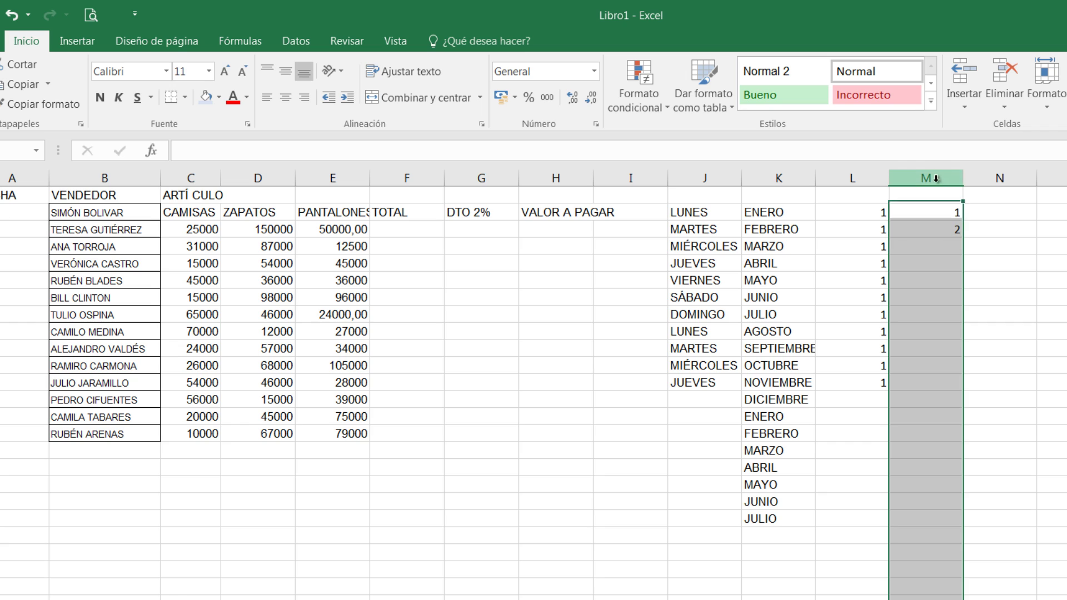
left_click(288, 101)
left_click(972, 213)
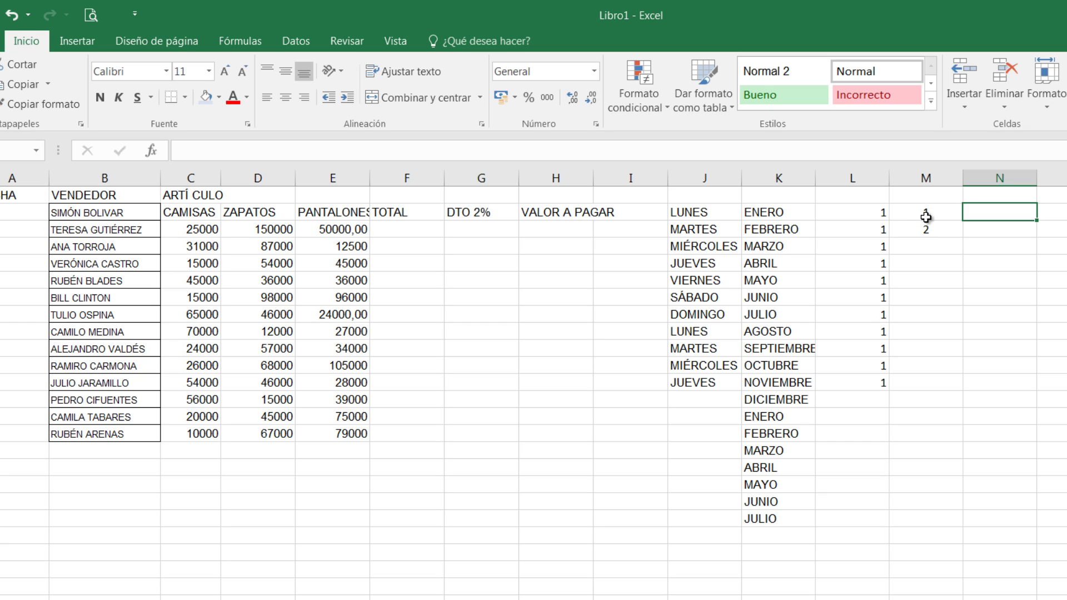
- Extend the 1, 2 series in column M down to 15
left_click(924, 213)
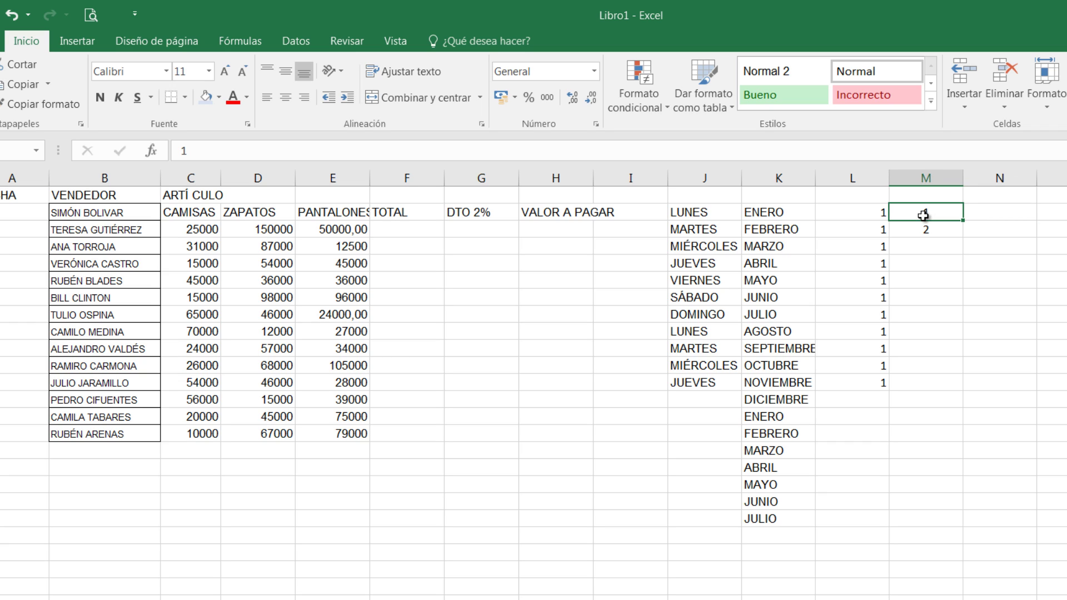
left_click_drag(922, 215, 922, 230)
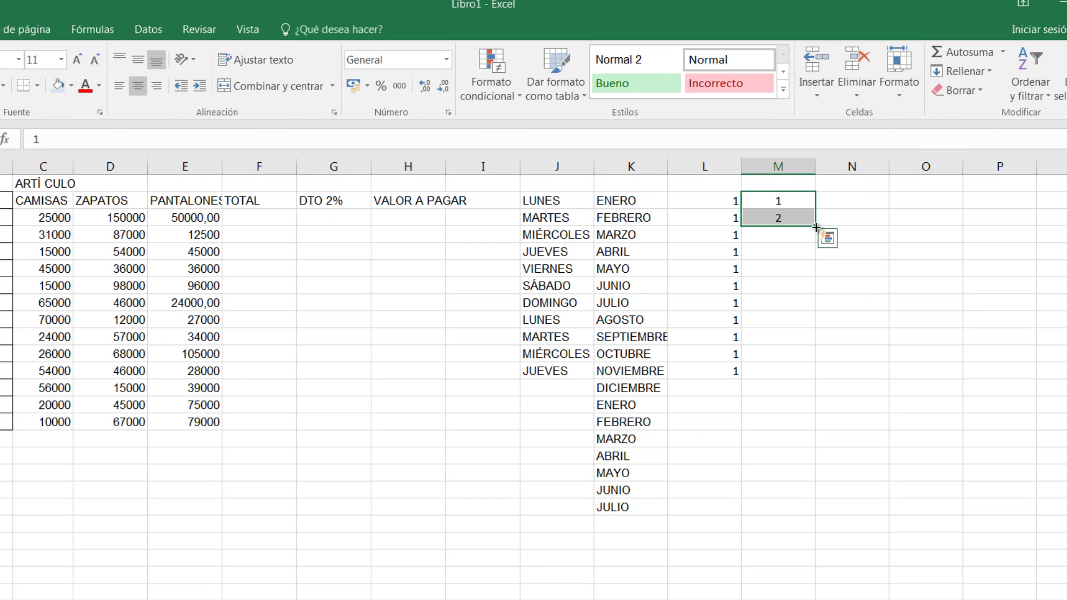
left_click_drag(816, 227, 802, 448)
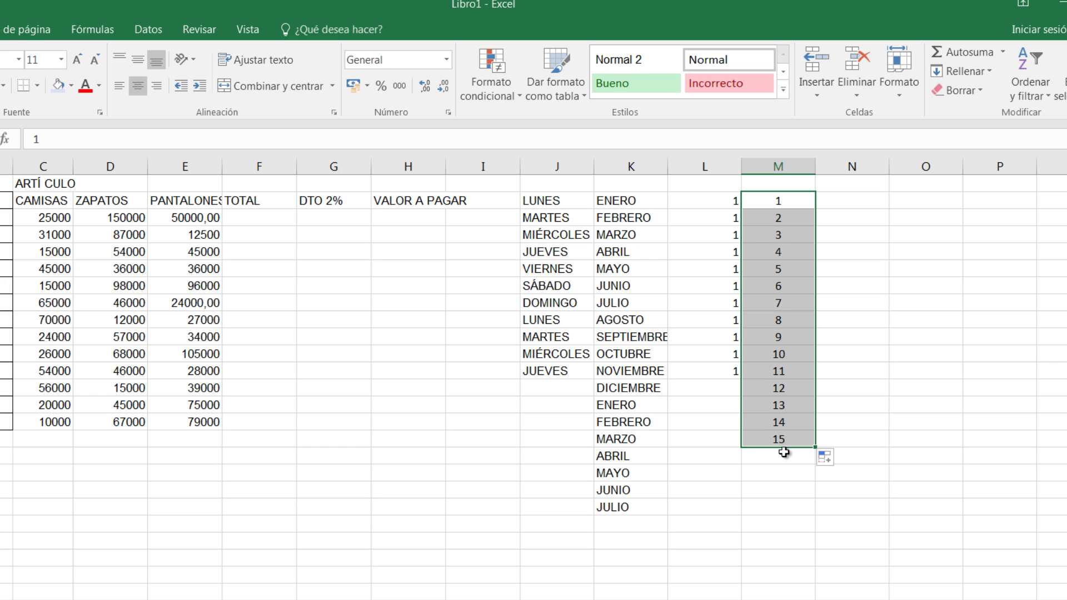
- Enter 2 and 4 in N2:N3, extend the even series to 24, and save
left_click(843, 201)
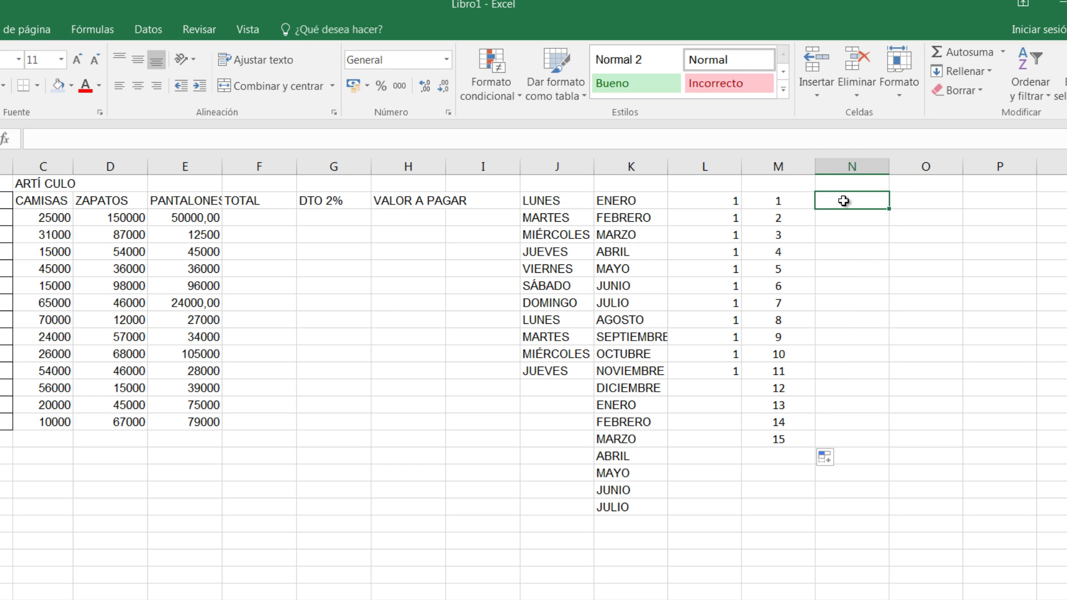
type("2")
key("Return")
type("4")
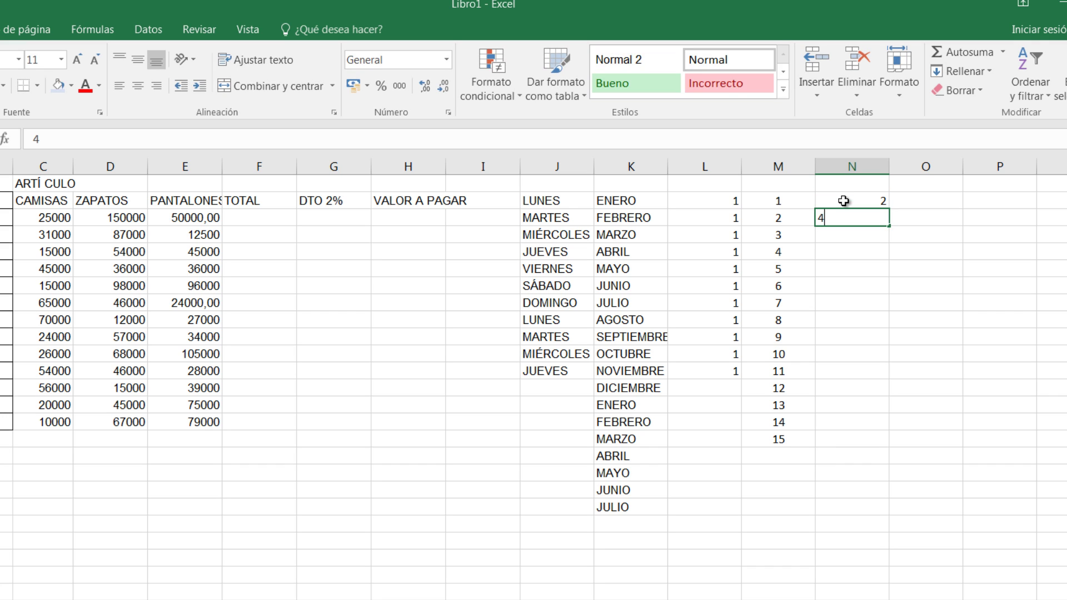
left_click(851, 279)
left_click(868, 198)
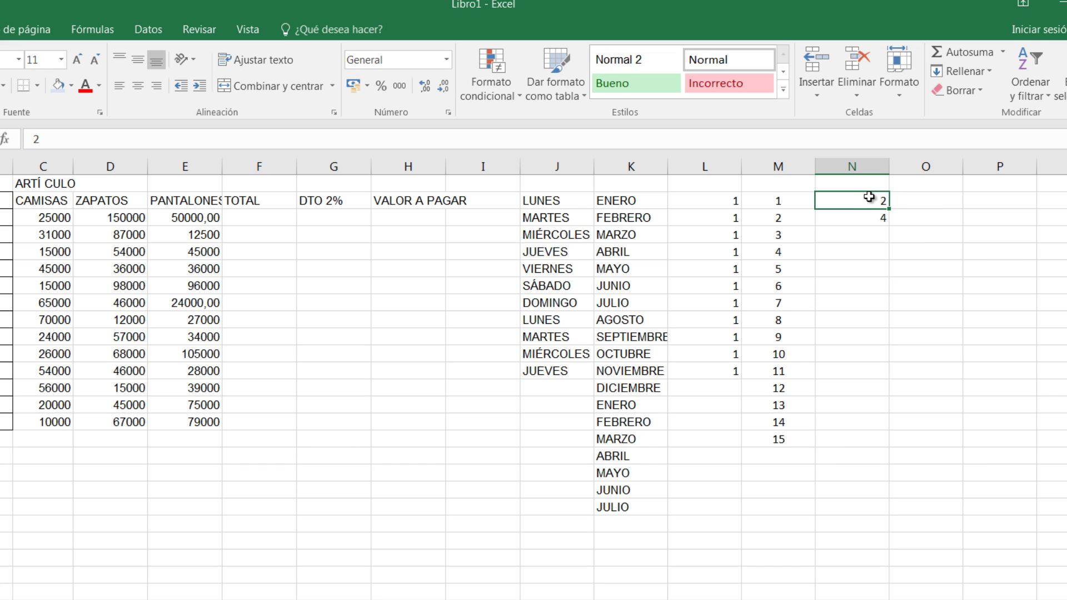
left_click_drag(865, 211, 866, 216)
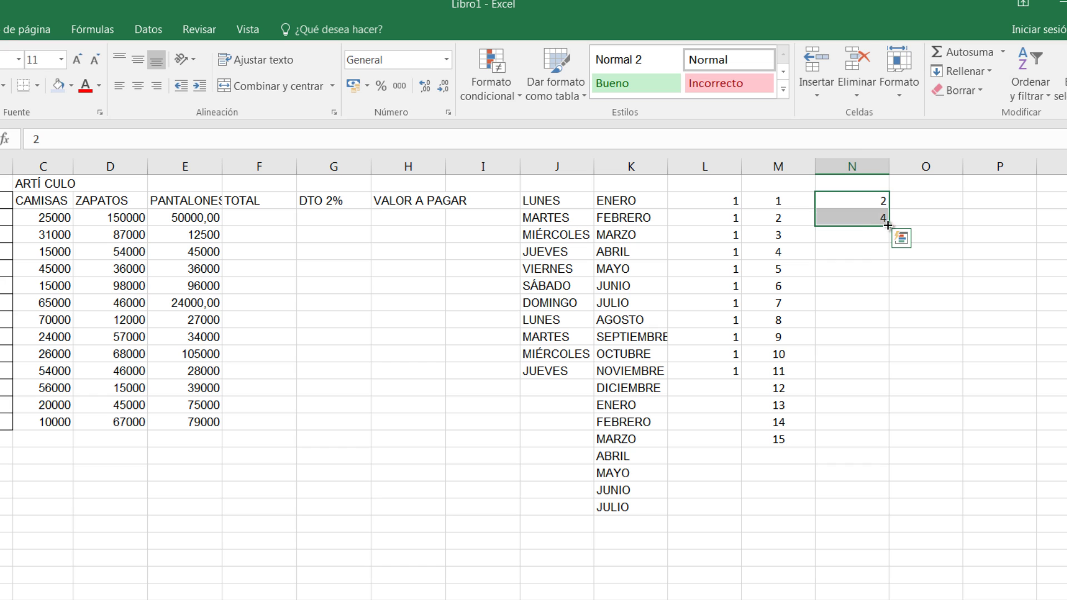
left_click_drag(888, 251, 889, 392)
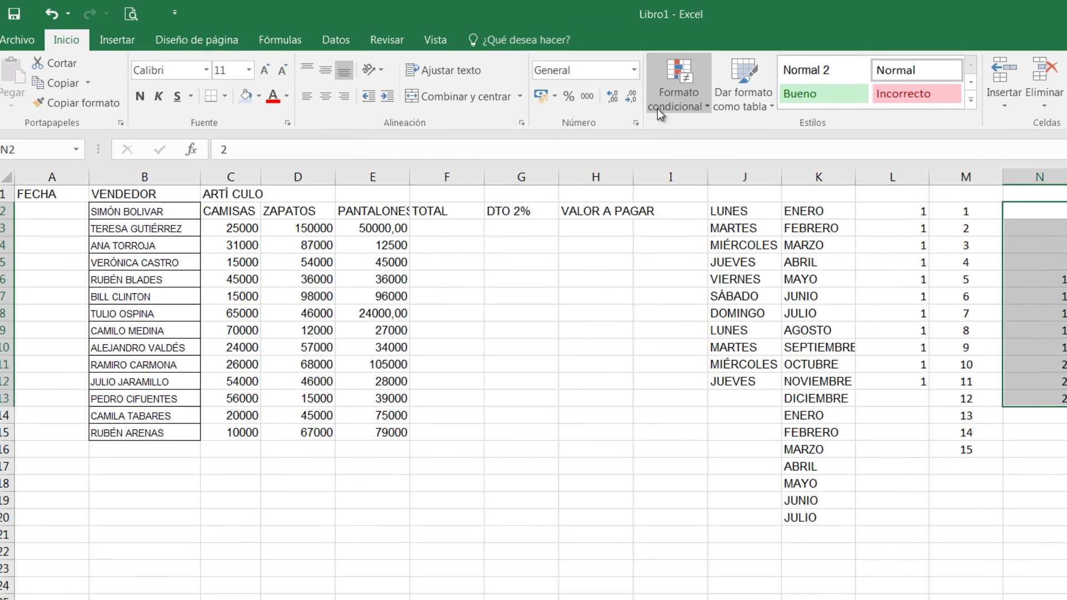
key("ctrl+s")
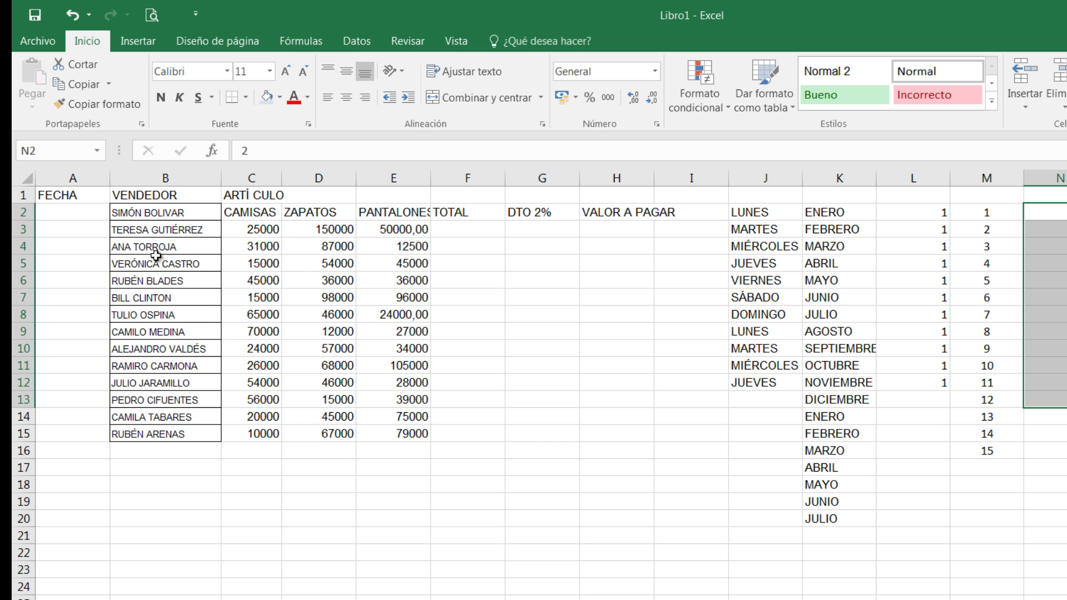
- Apply red font colour, bold, italic and underline to the seller names in B2:B15
left_click(156, 212)
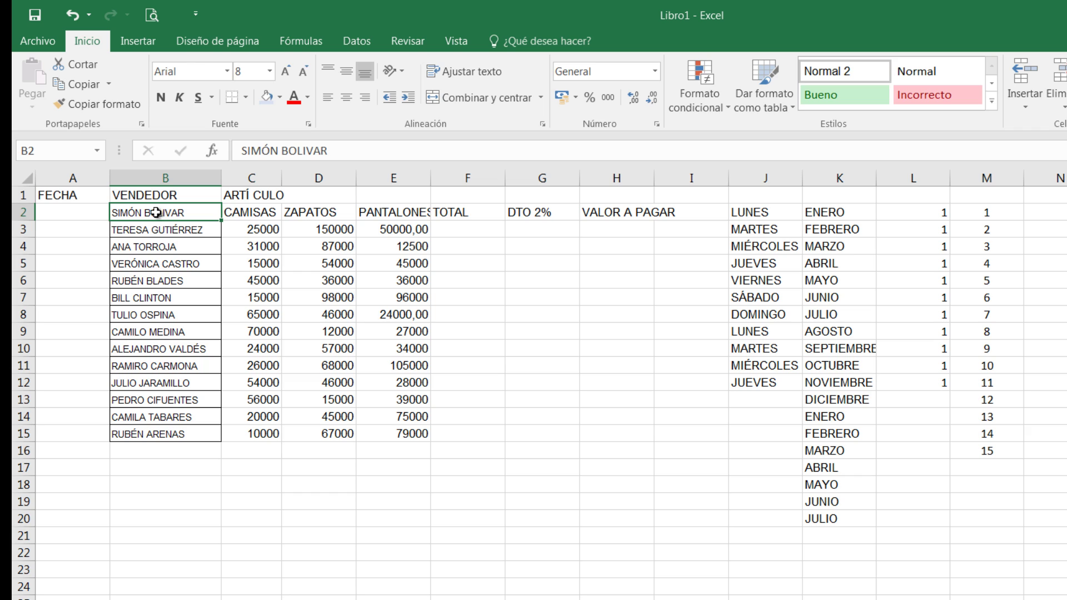
mouse_move(160, 255)
left_mouse_down()
mouse_move(165, 453)
mouse_move(166, 434)
left_mouse_up()
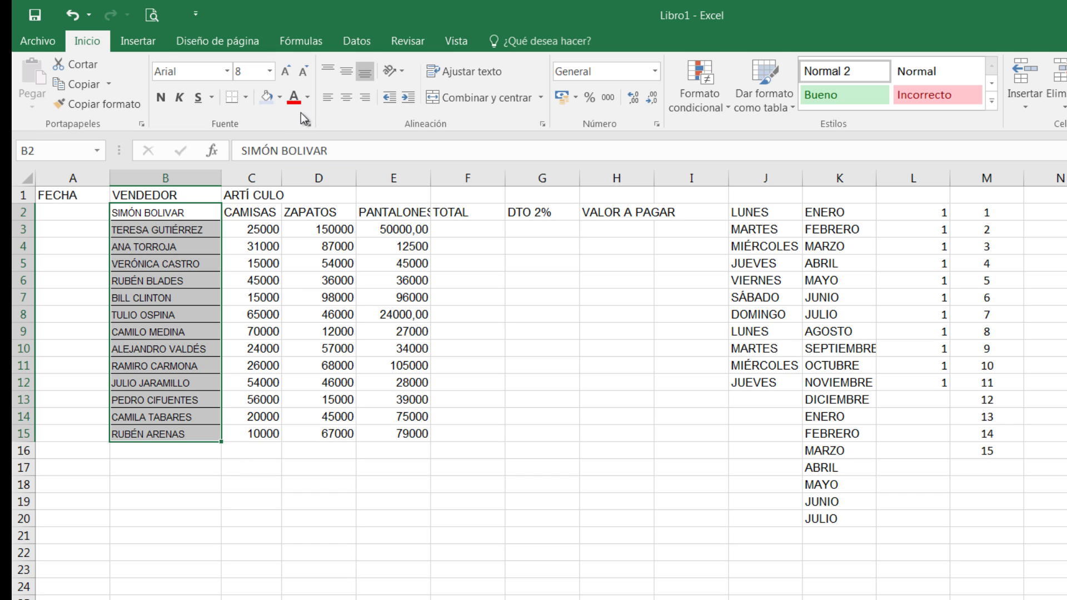
left_click(307, 98)
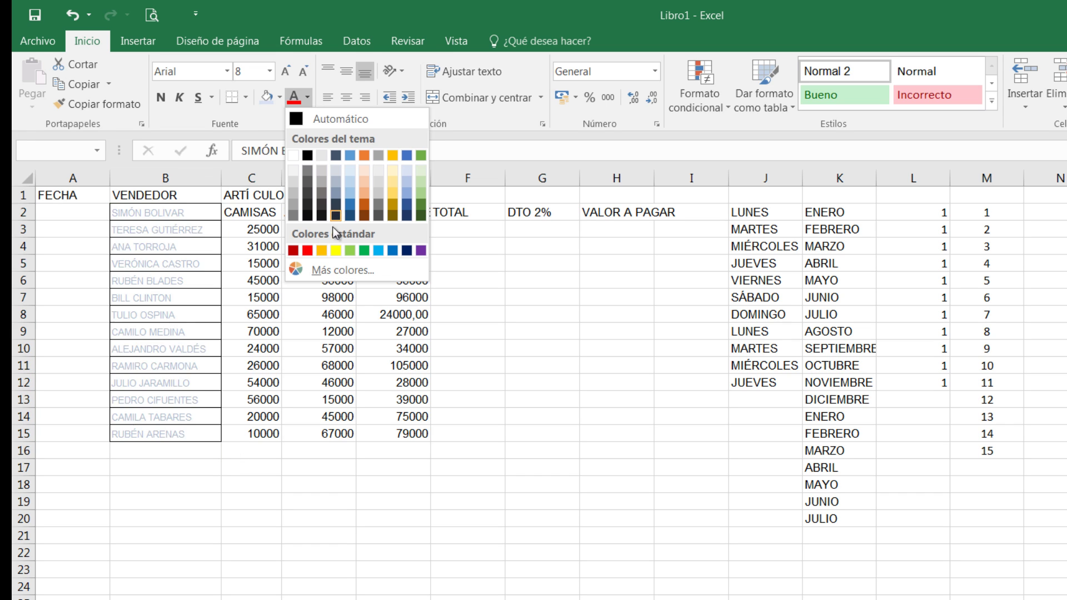
left_click(308, 251)
left_click(160, 98)
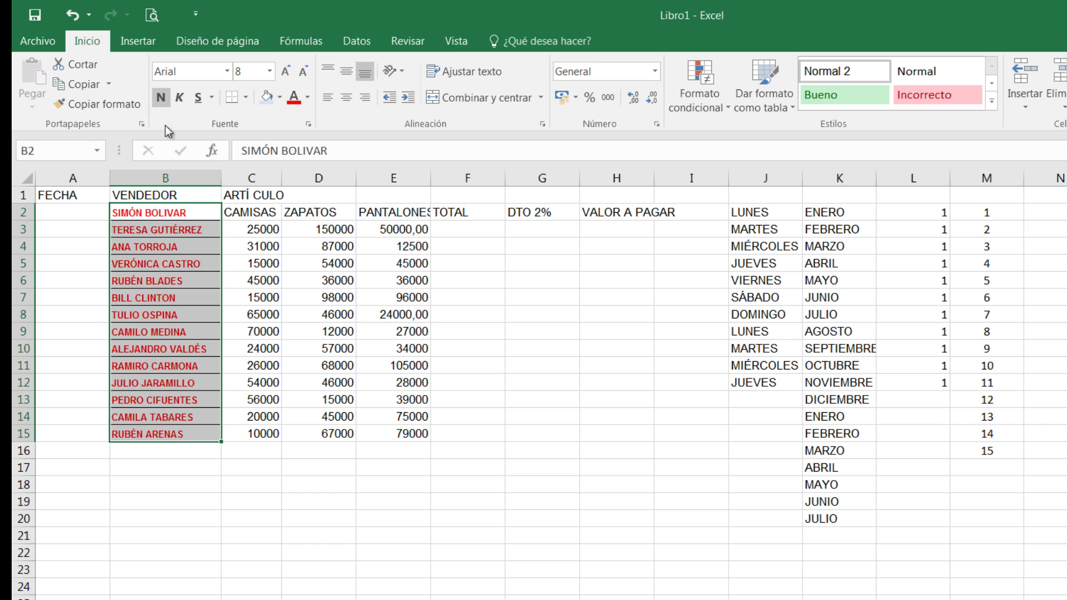
left_click(178, 99)
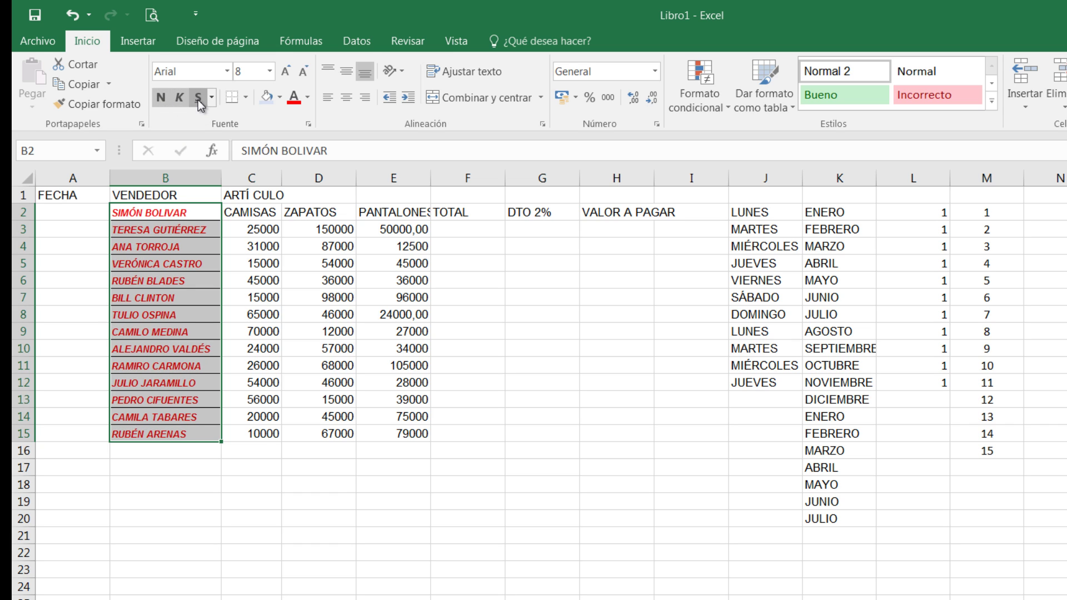
left_click(198, 98)
left_click_drag(286, 436, 298, 401)
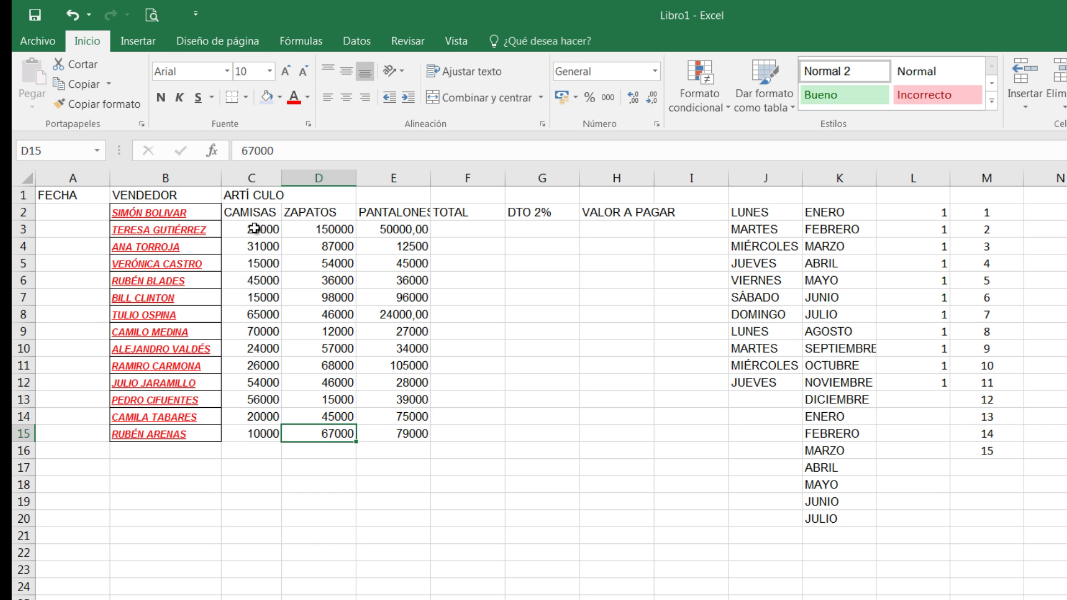
- Put borders around every cell of the table A1:H15
mouse_move(128, 212)
left_mouse_down()
mouse_move(581, 216)
mouse_move(640, 449)
mouse_move(632, 433)
left_mouse_up()
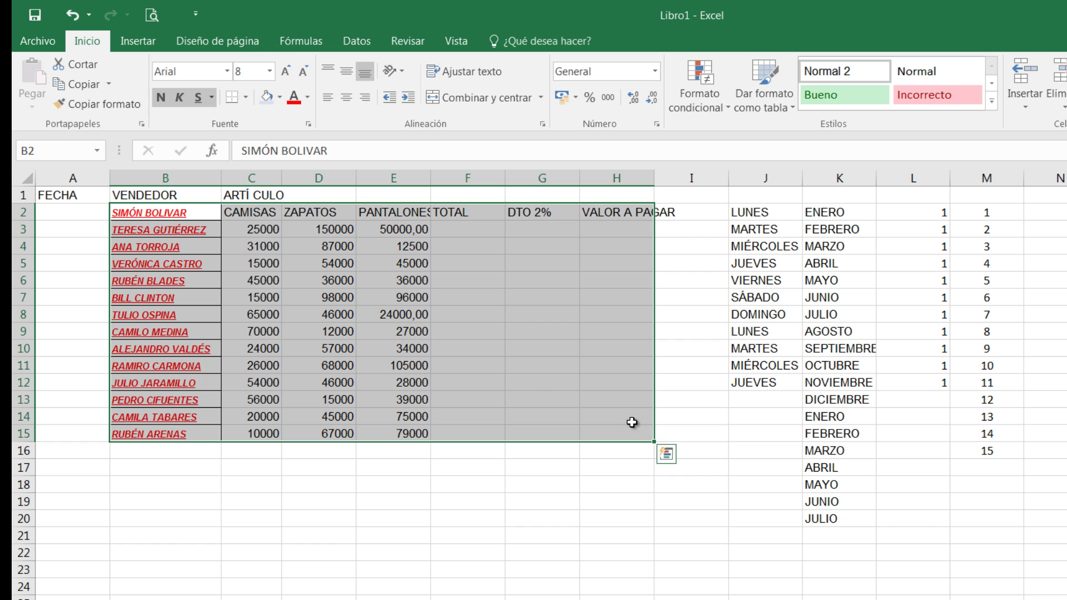
mouse_move(58, 196)
left_mouse_down()
mouse_move(683, 255)
mouse_move(639, 432)
left_mouse_up()
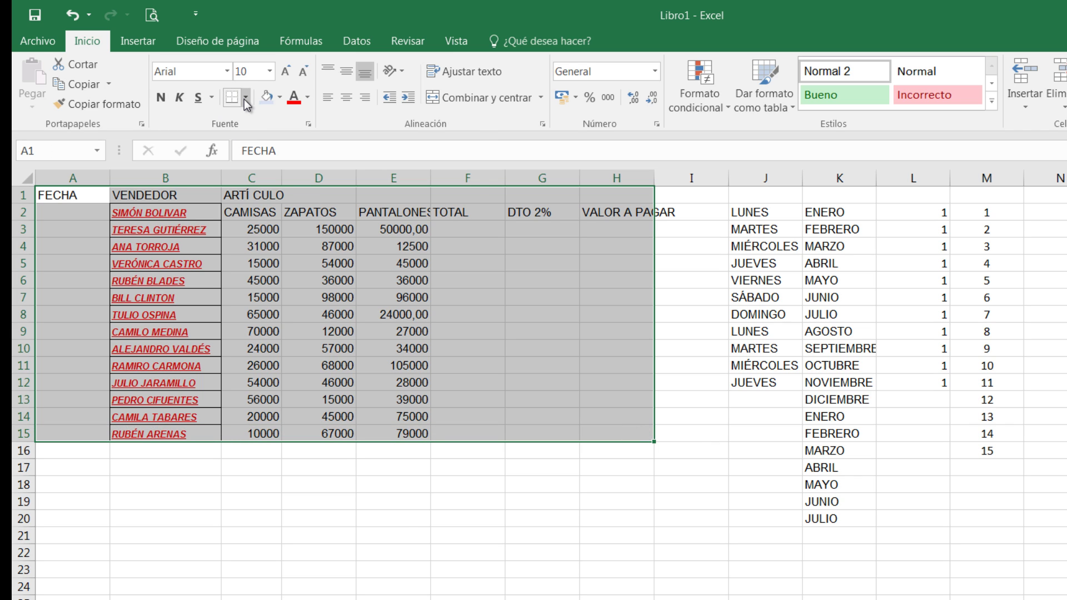
left_click(245, 99)
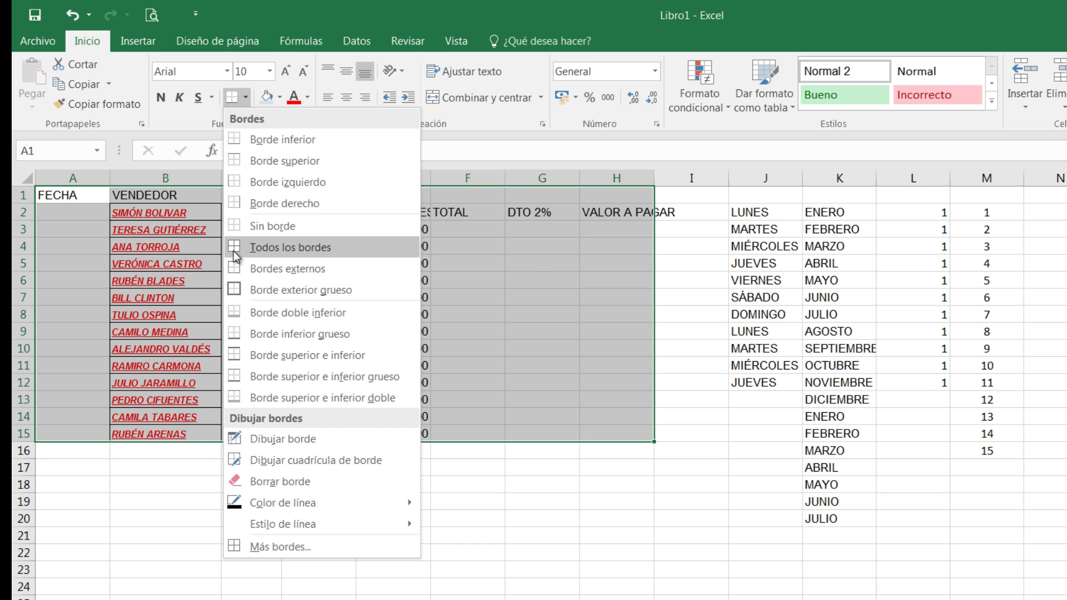
left_click(286, 247)
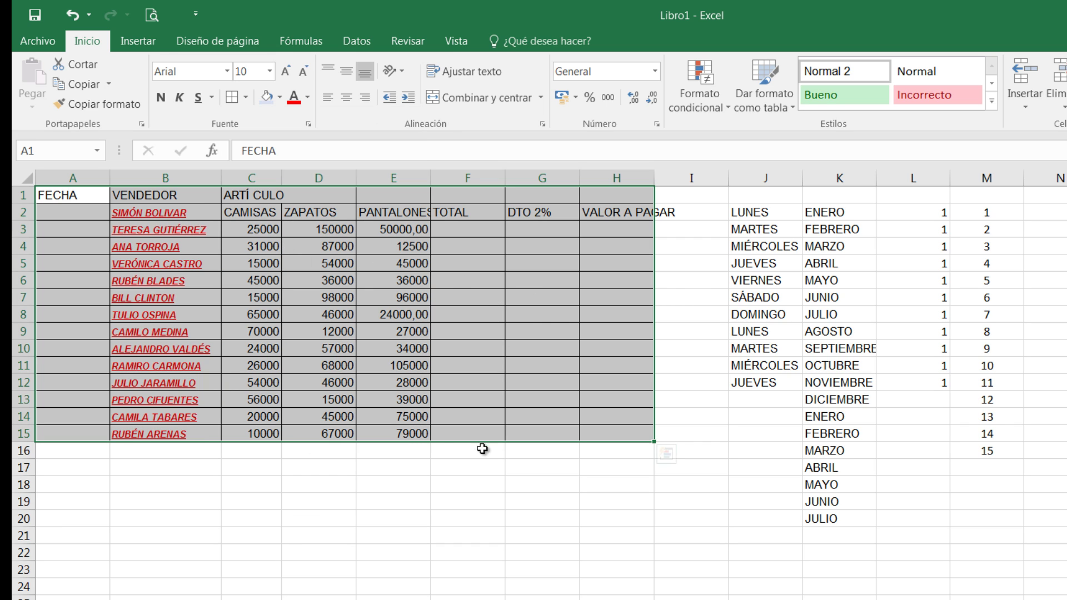
left_click(425, 518)
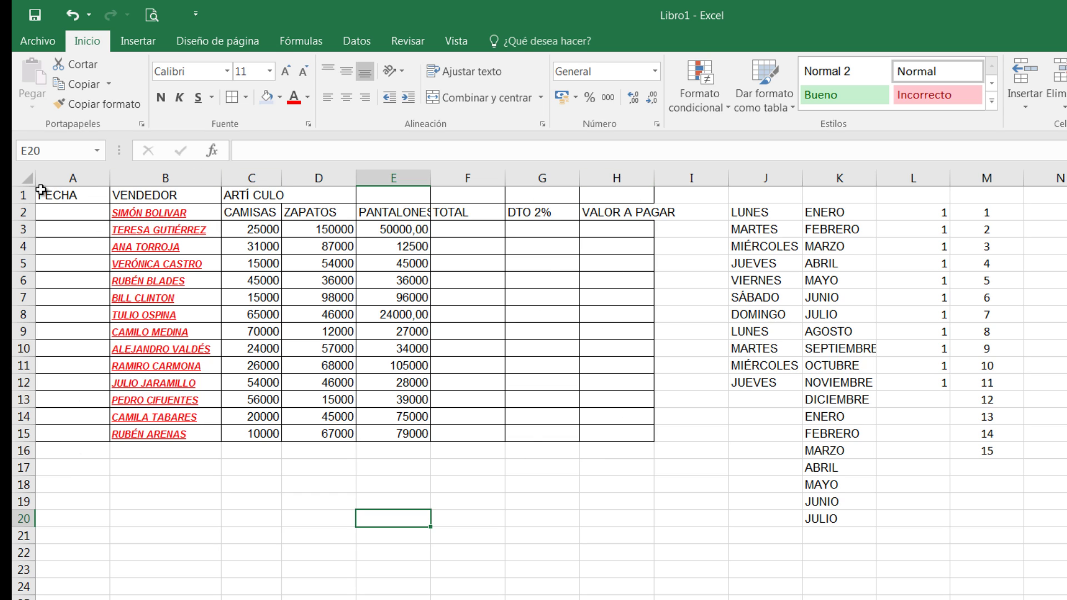
- Apply Borde exterior grueso around the whole table A1:H15
mouse_move(39, 193)
left_mouse_down()
mouse_move(634, 424)
mouse_move(635, 435)
left_mouse_up()
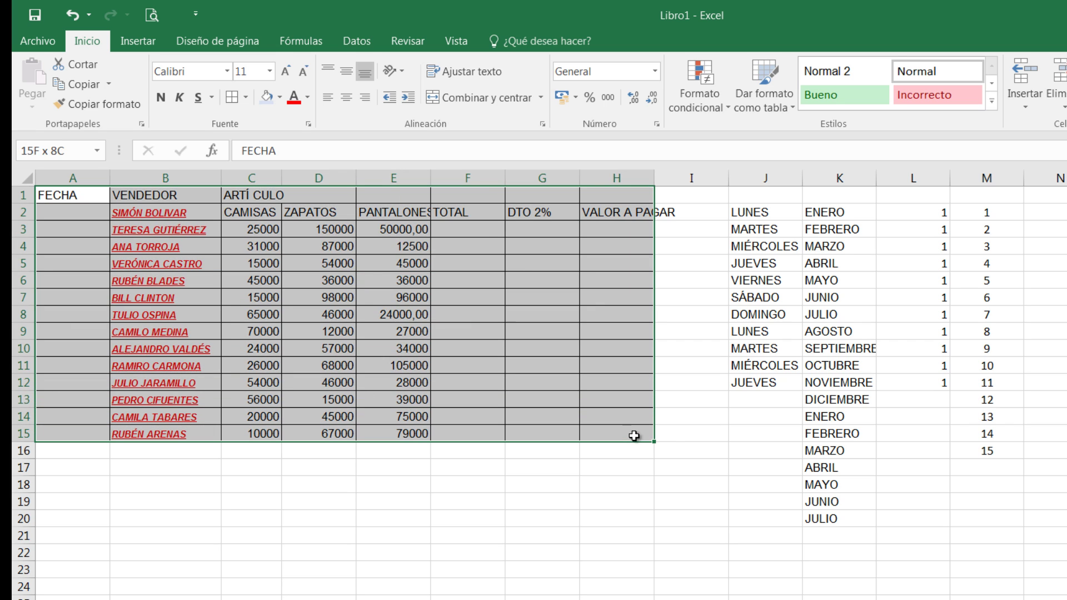
left_click(244, 99)
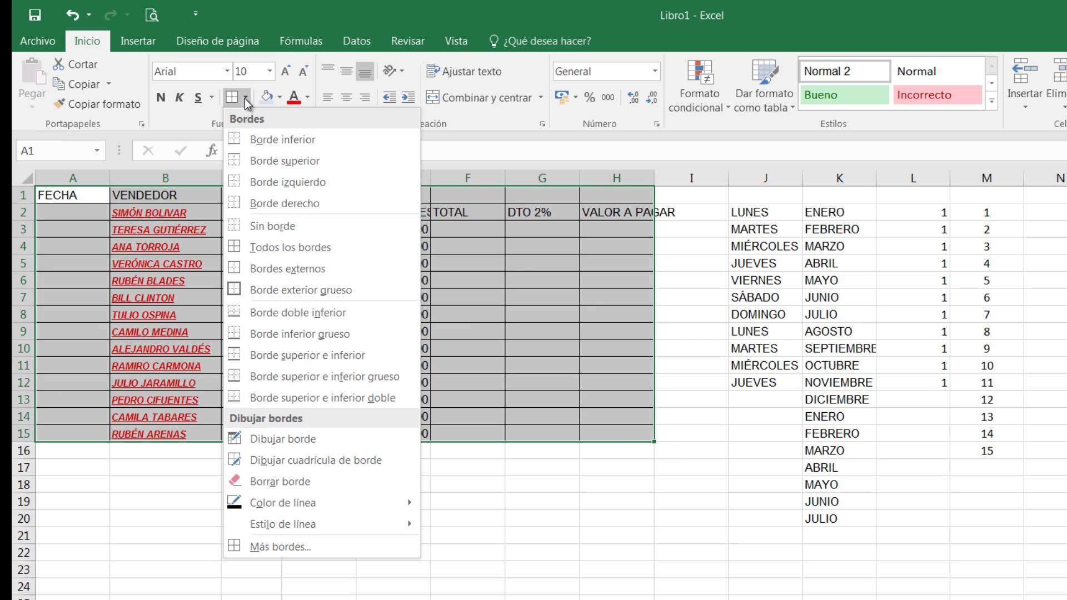
left_click(280, 291)
left_click(389, 502)
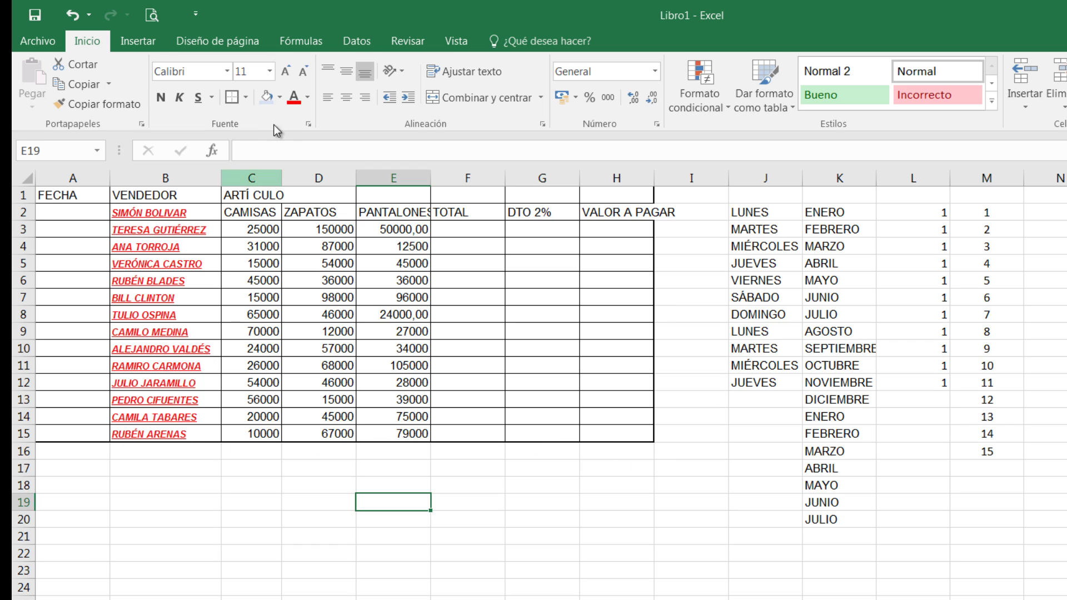
mouse_move(61, 197)
left_mouse_down()
mouse_move(475, 292)
mouse_move(628, 438)
left_mouse_up()
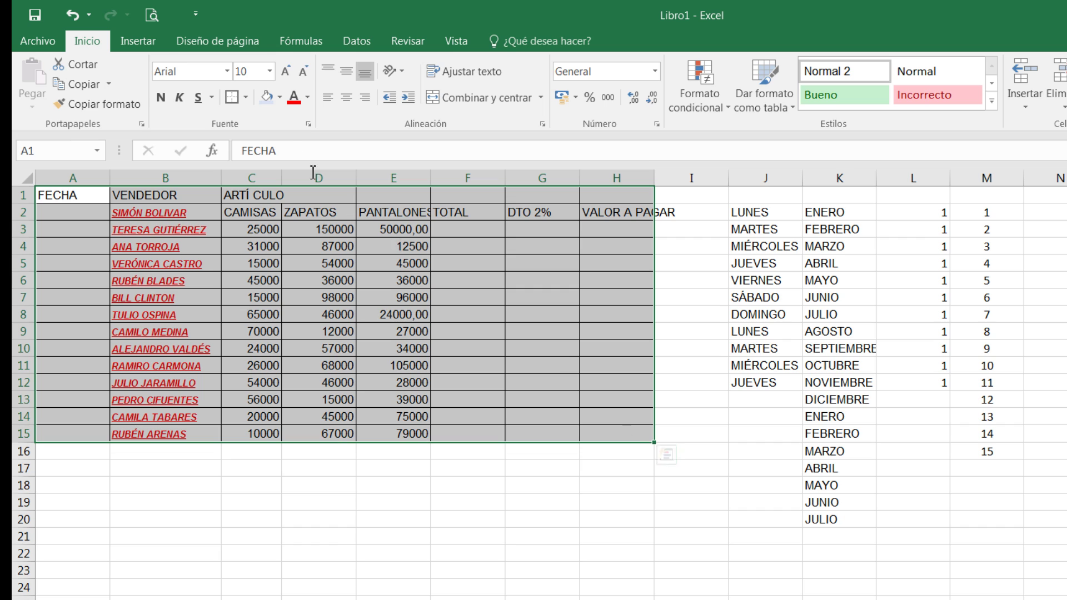
left_click(246, 98)
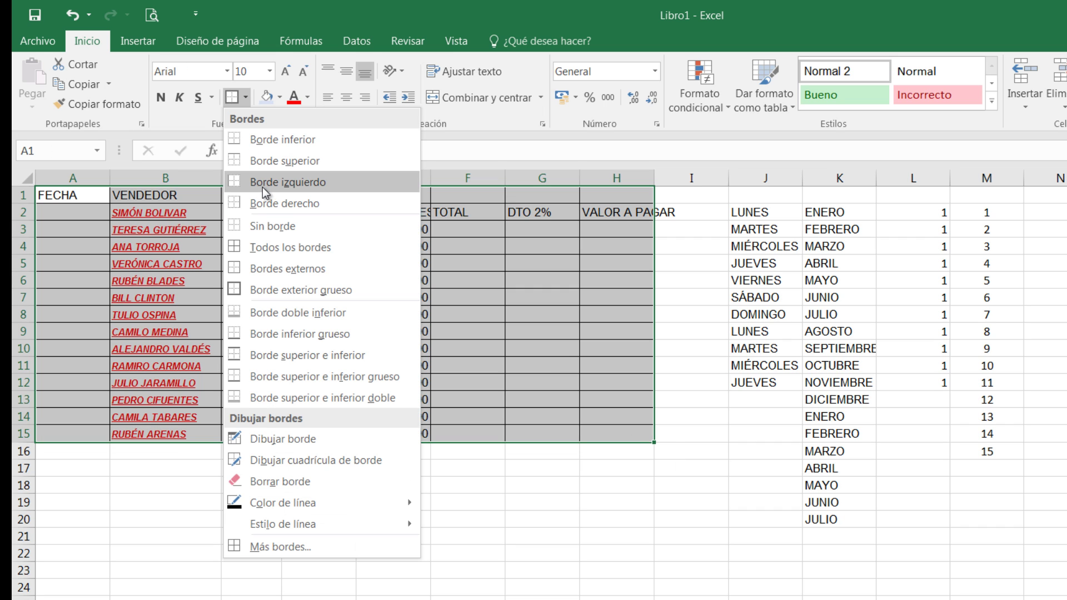
- Remove all borders from the table and fill the A1:C1 headings light green
left_click(289, 226)
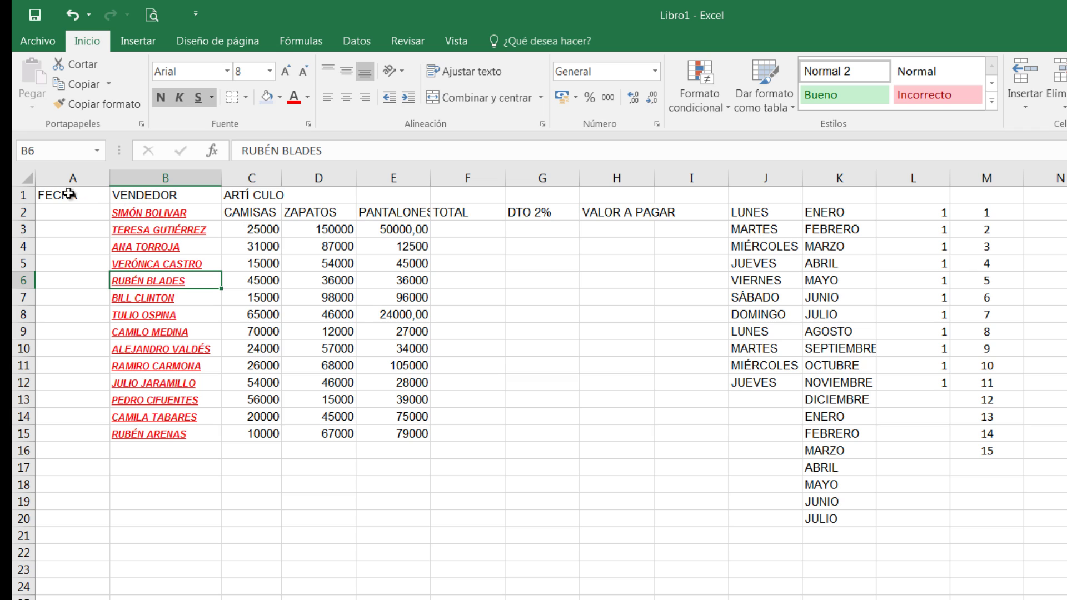
left_click_drag(50, 195, 248, 191)
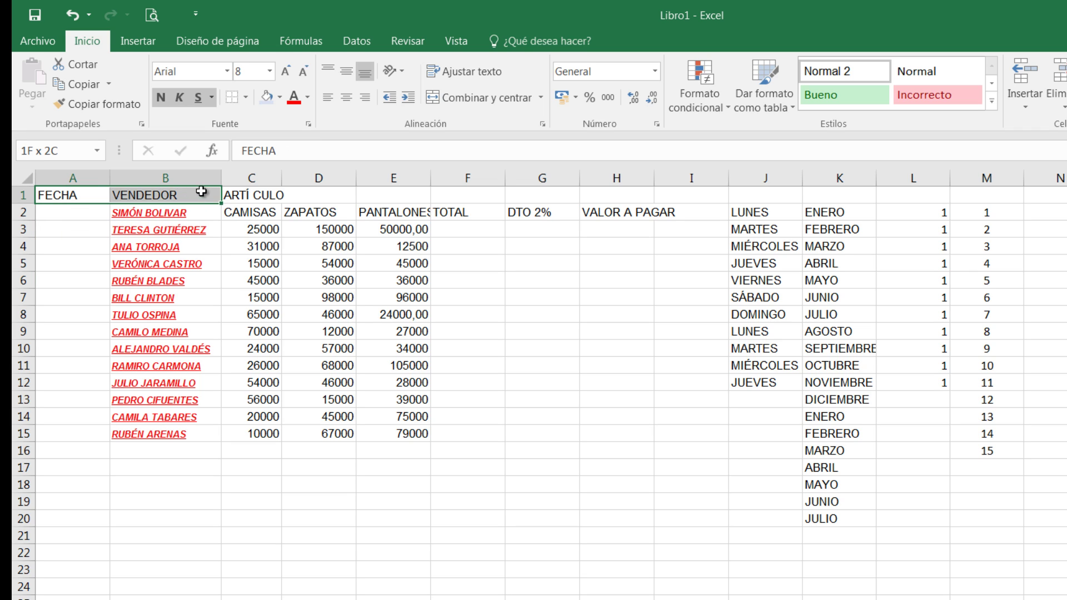
left_click_drag(253, 191, 253, 192)
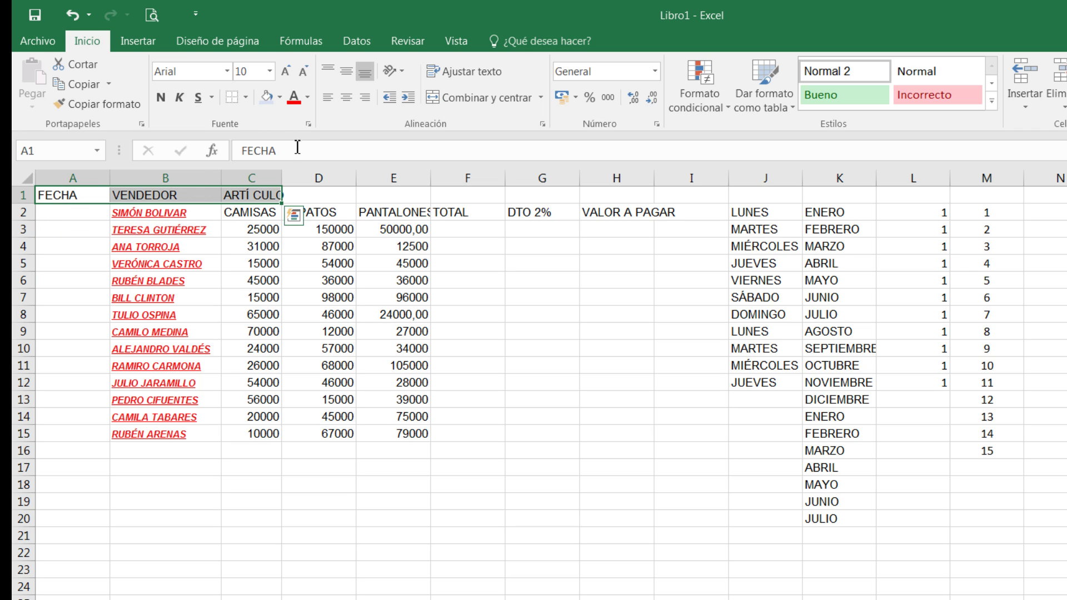
left_click(280, 100)
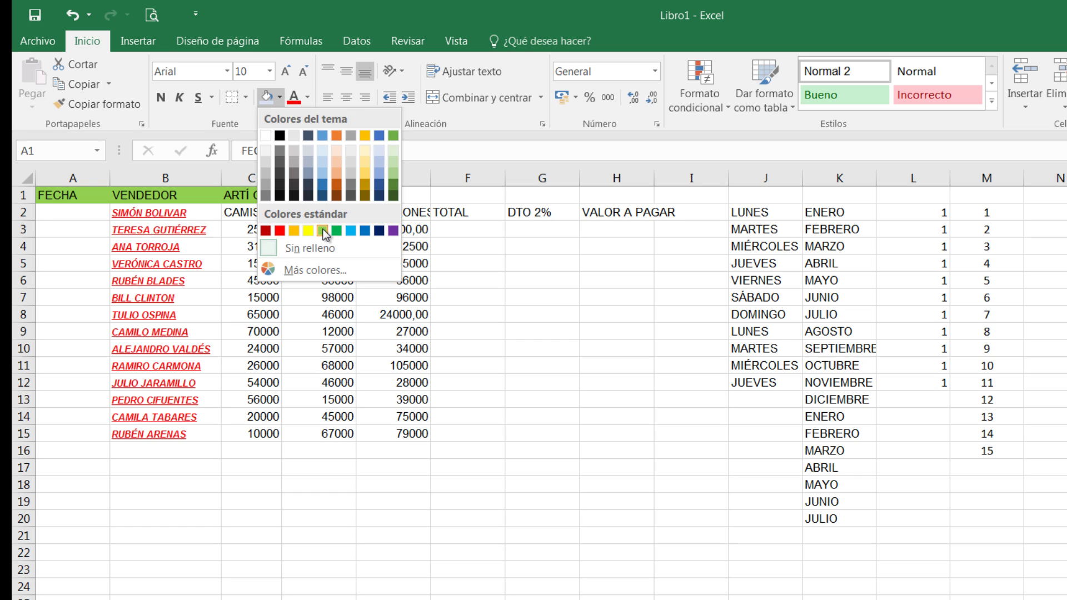
left_click(393, 165)
- Fill the C2:H2 column headings light orange
left_click_drag(250, 213, 647, 212)
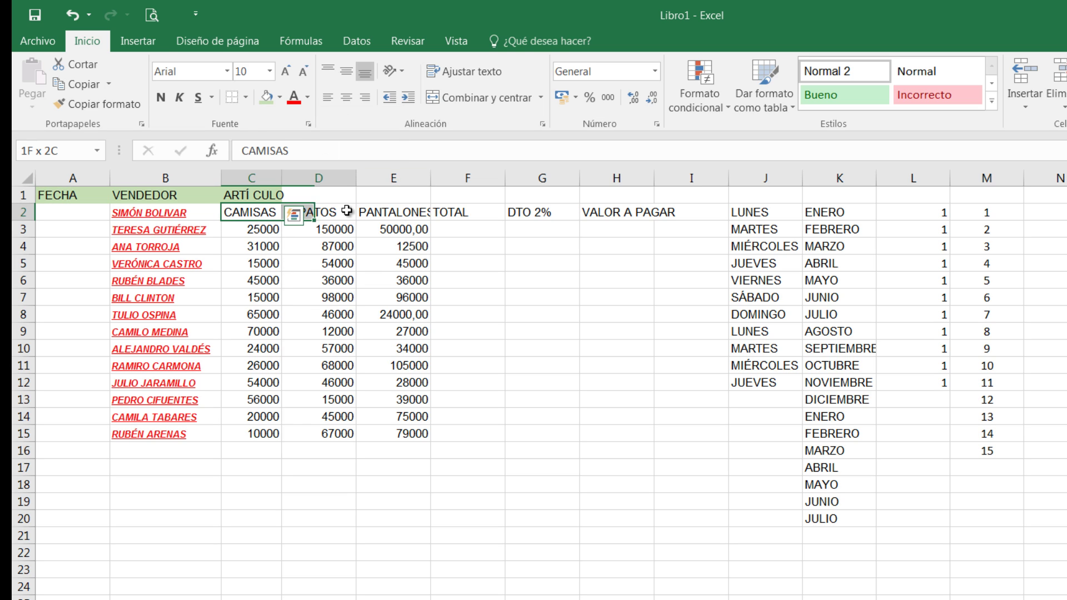
left_click(280, 102)
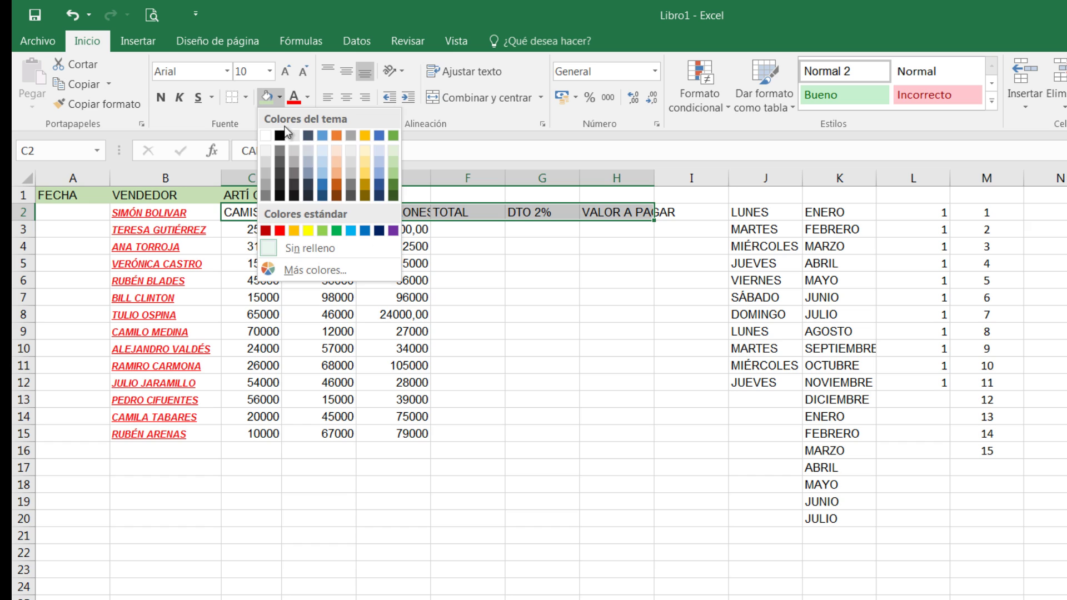
left_click(338, 152)
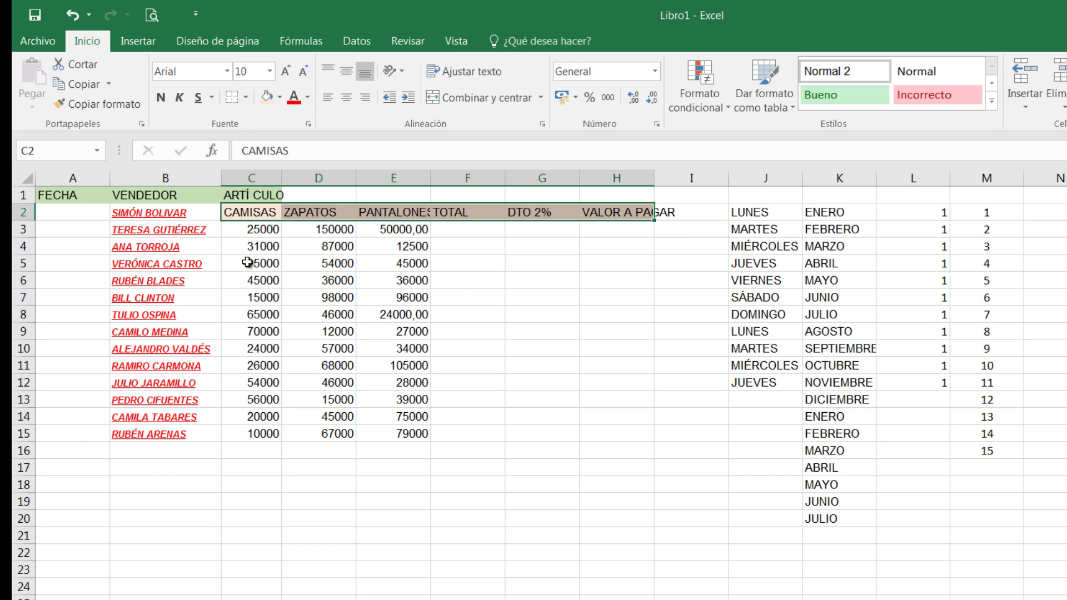
left_click(142, 214)
- Delete the last seller name in B15
left_click_drag(149, 211, 160, 439)
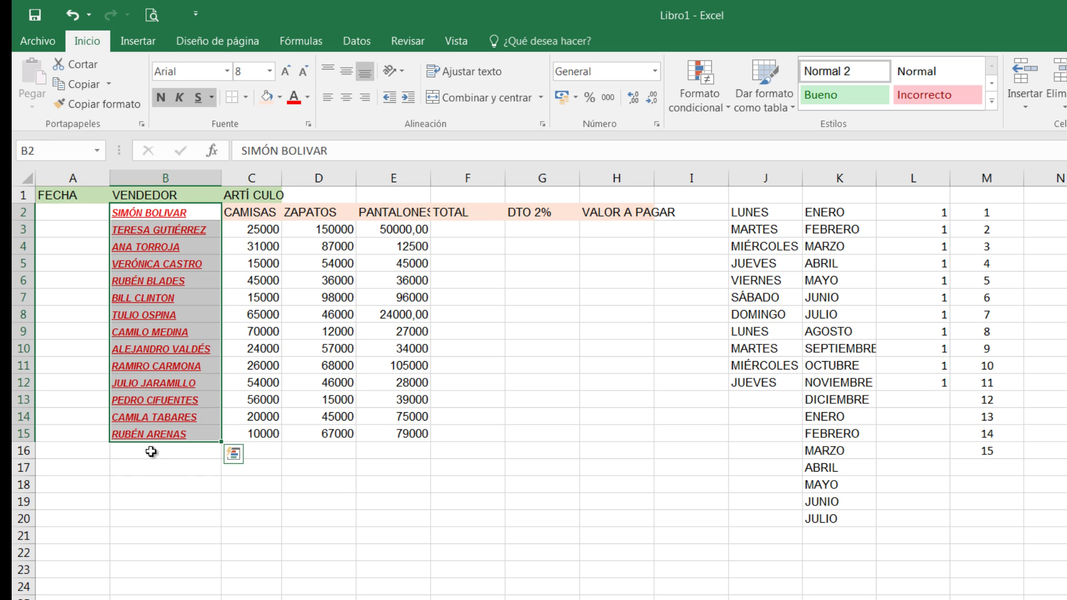
left_click(141, 437)
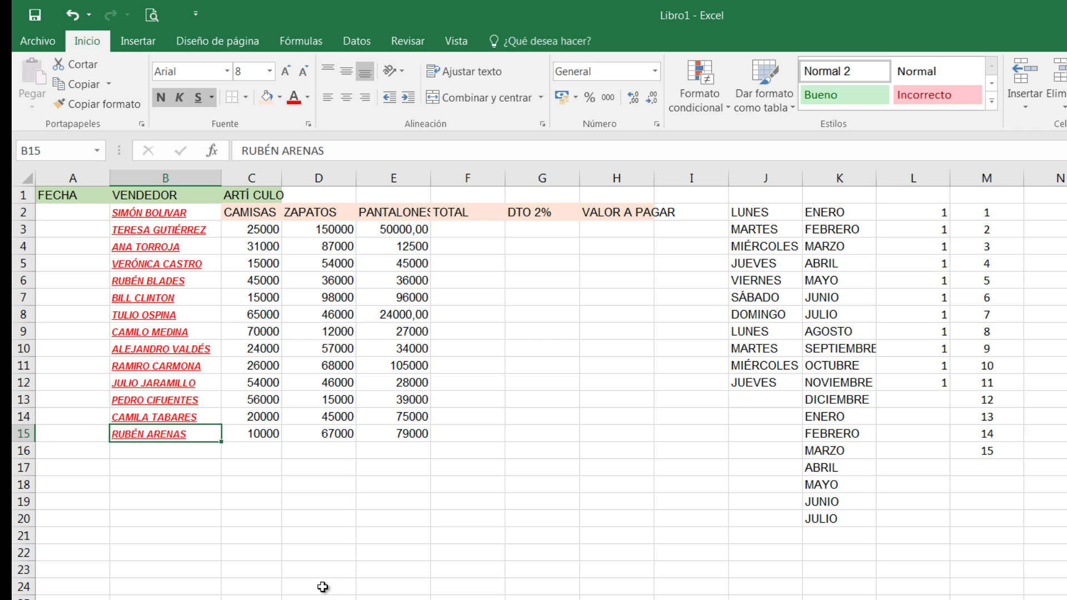
key("Delete")
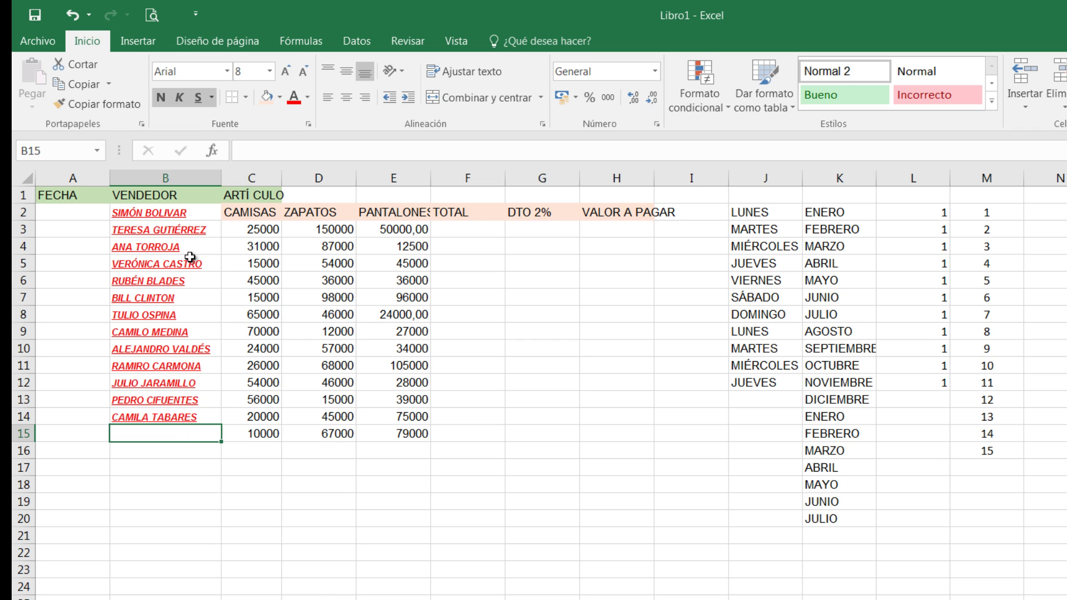
- Move the remaining seller names B2:B14 down one row into B3:B15
left_click_drag(151, 213, 154, 415)
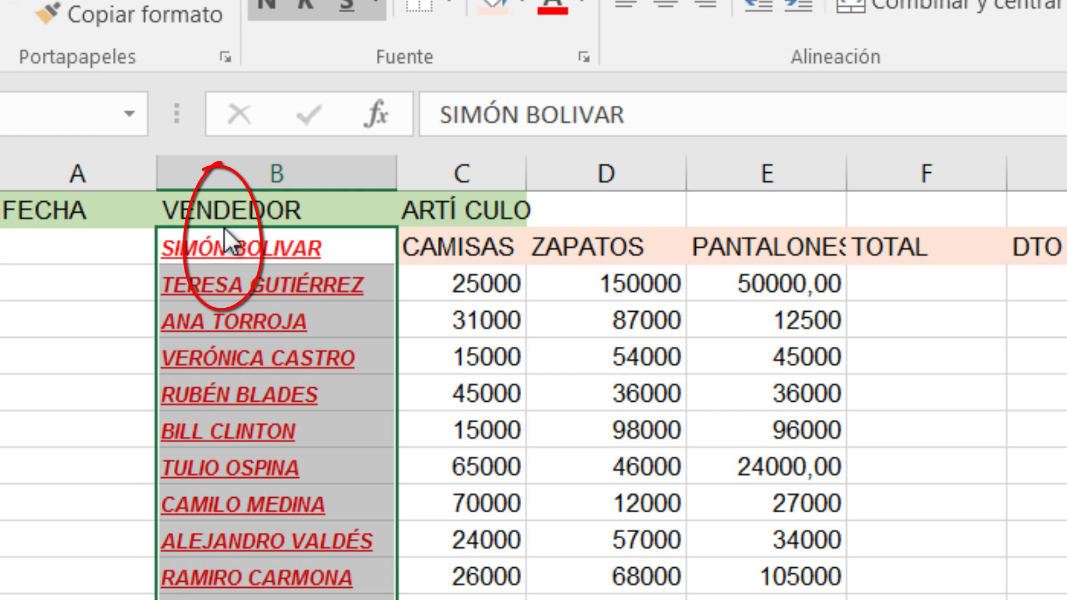
left_click_drag(224, 226, 228, 270)
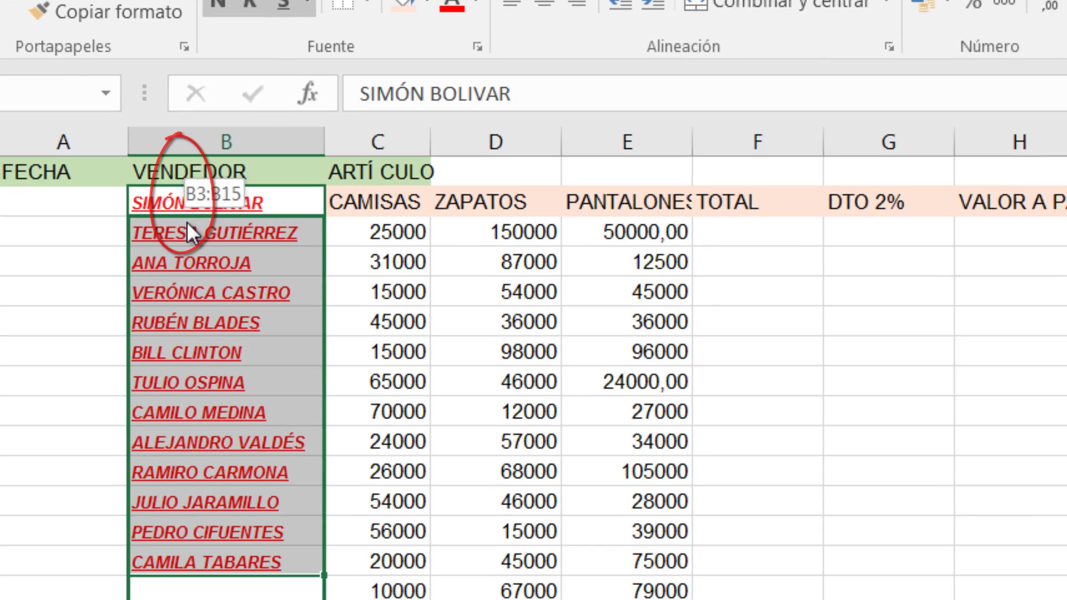
left_click_drag(187, 224, 150, 178)
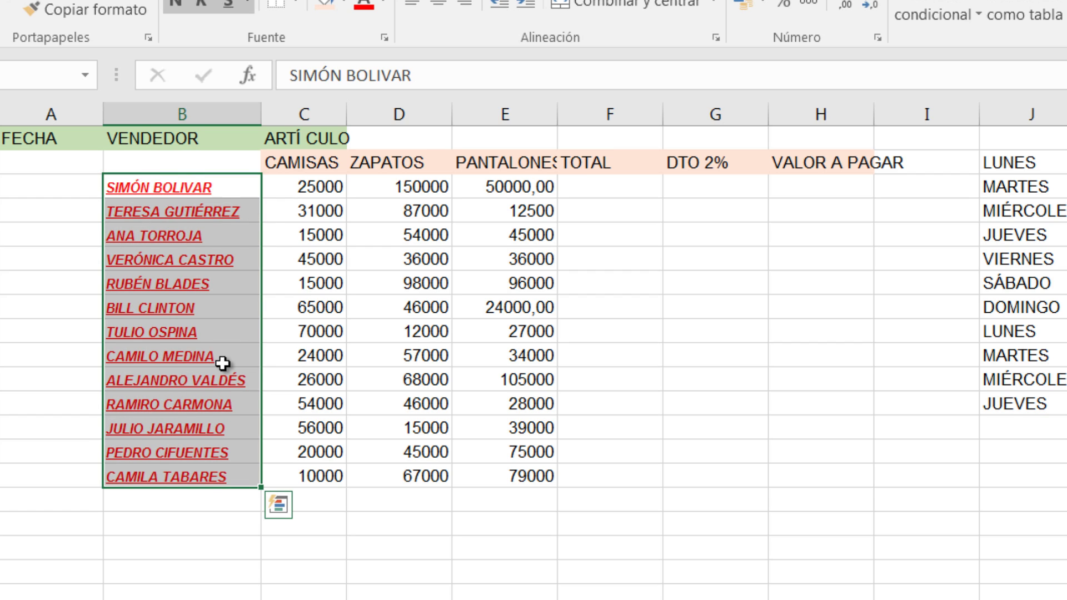
left_click(609, 307)
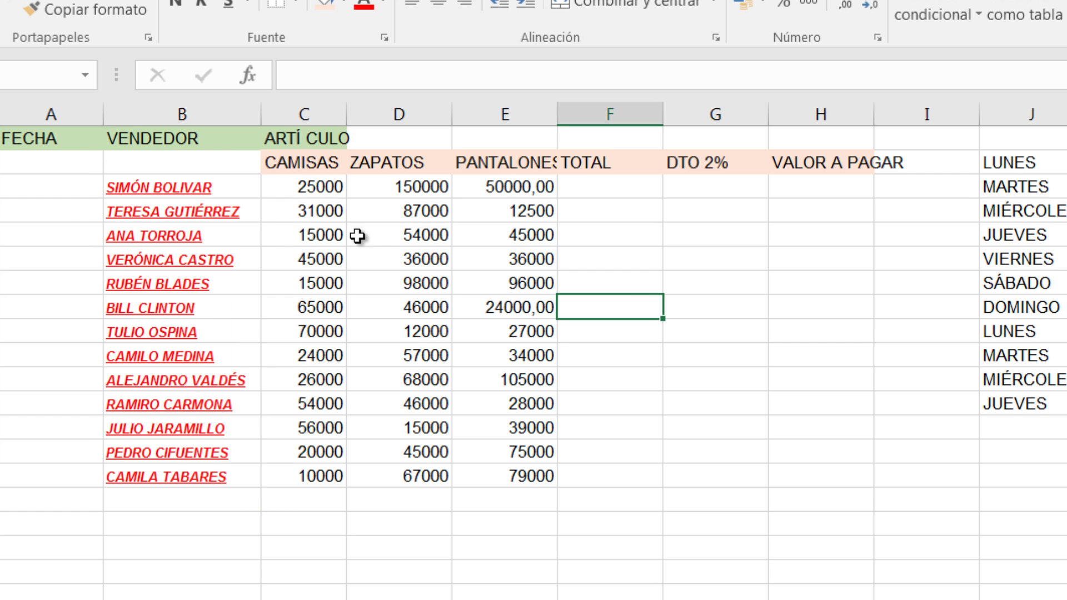
left_click(300, 189)
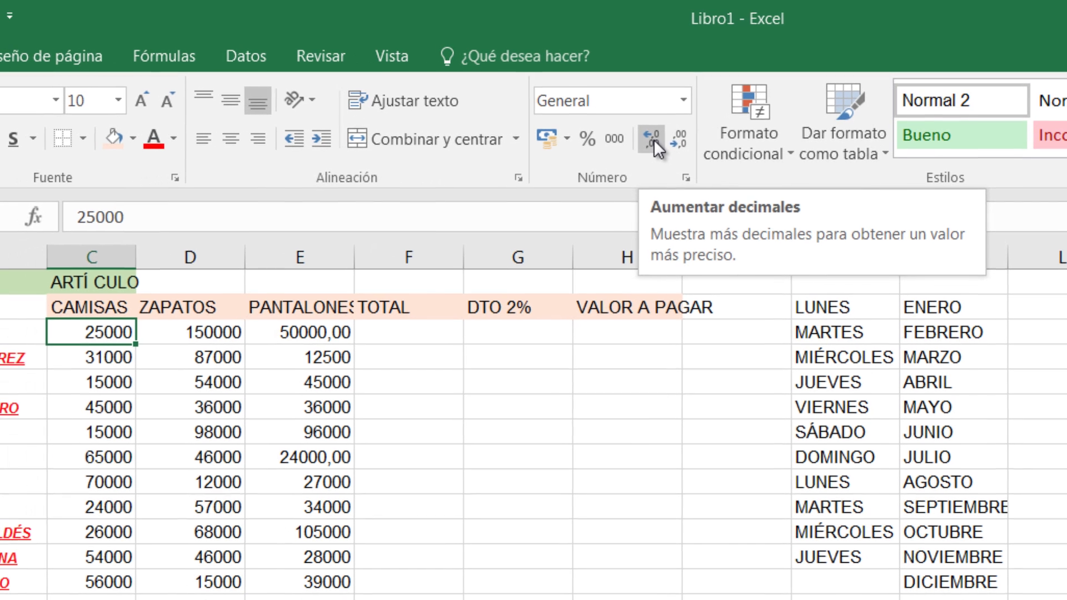
left_click(654, 139)
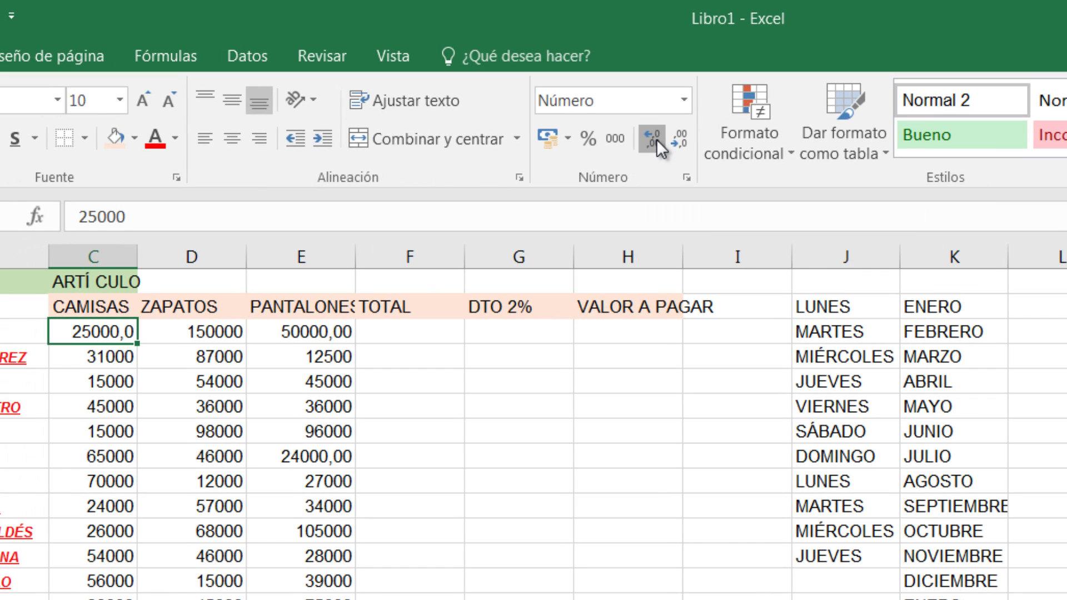
left_click(655, 139)
left_click(90, 354)
left_click(92, 332)
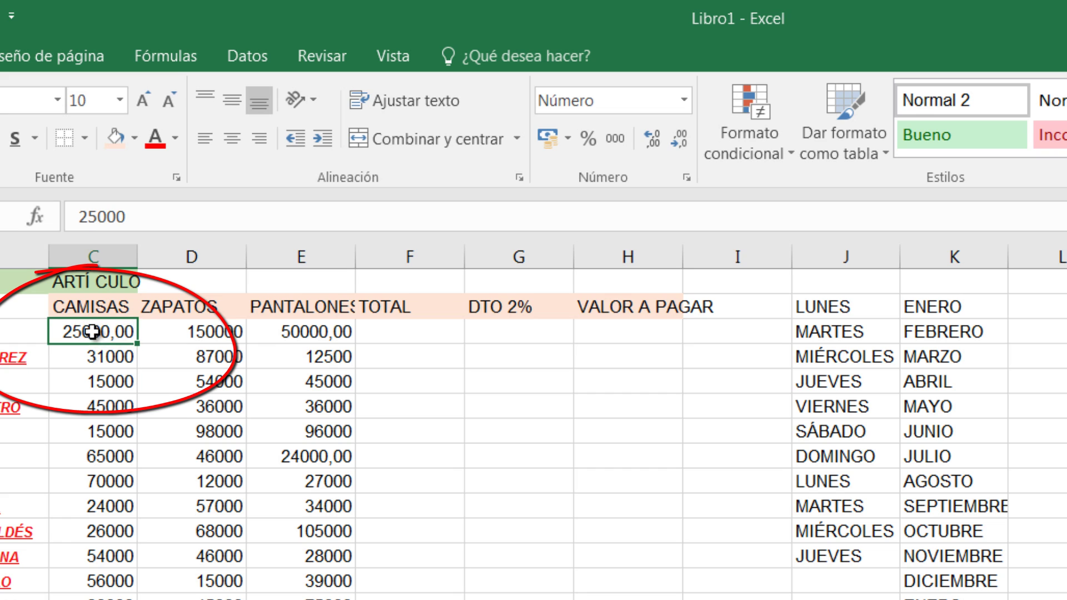
left_click(686, 138)
left_click(680, 138)
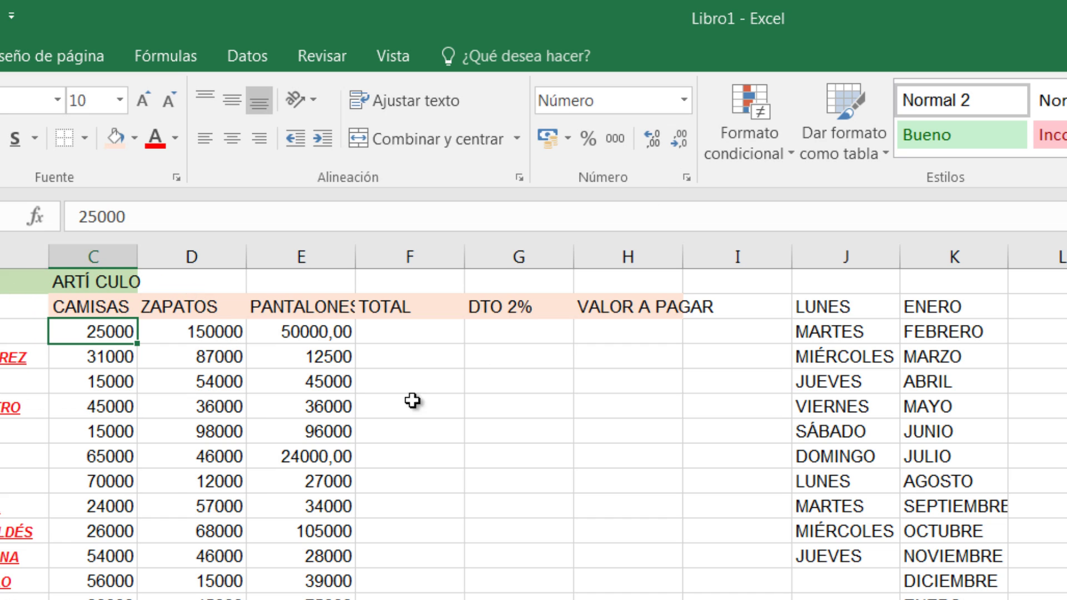
left_click(527, 329)
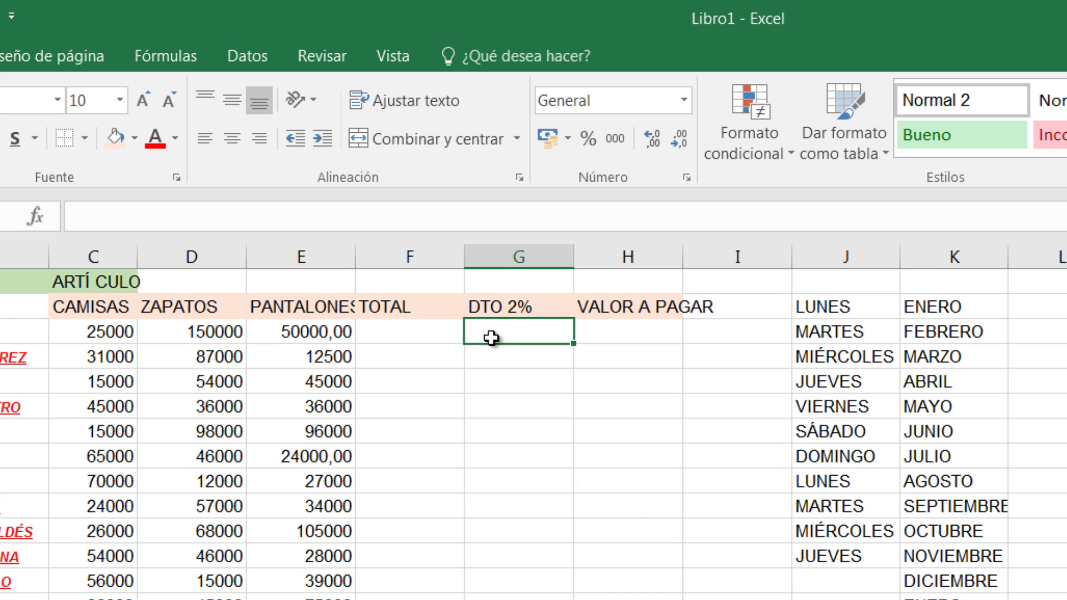
- Enter 5 in G3 as a percentage and copy the 5% down through G8
type("5")
key("Return")
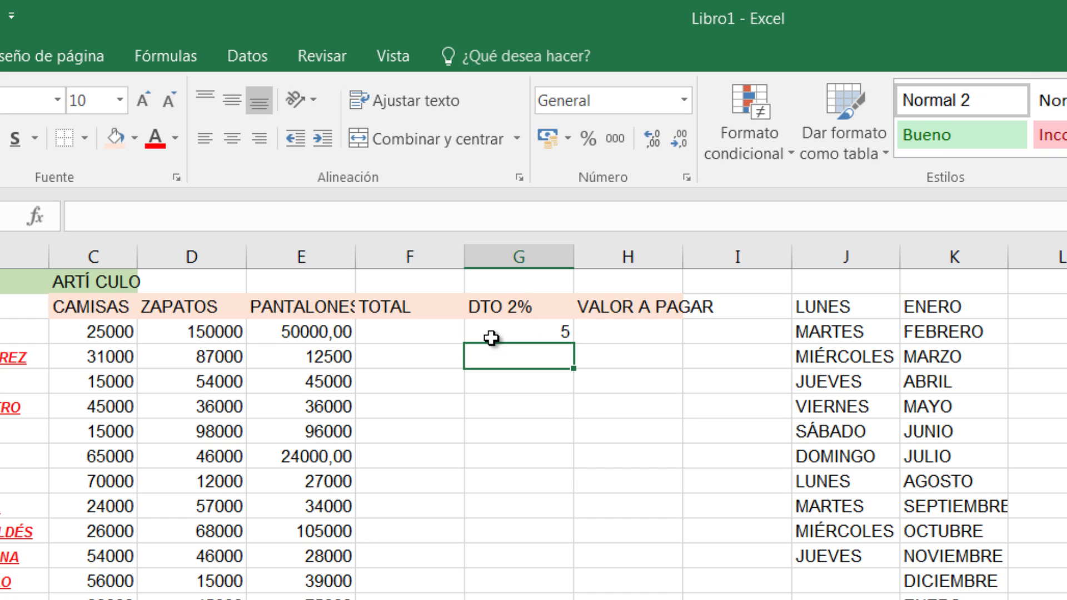
left_click(522, 330)
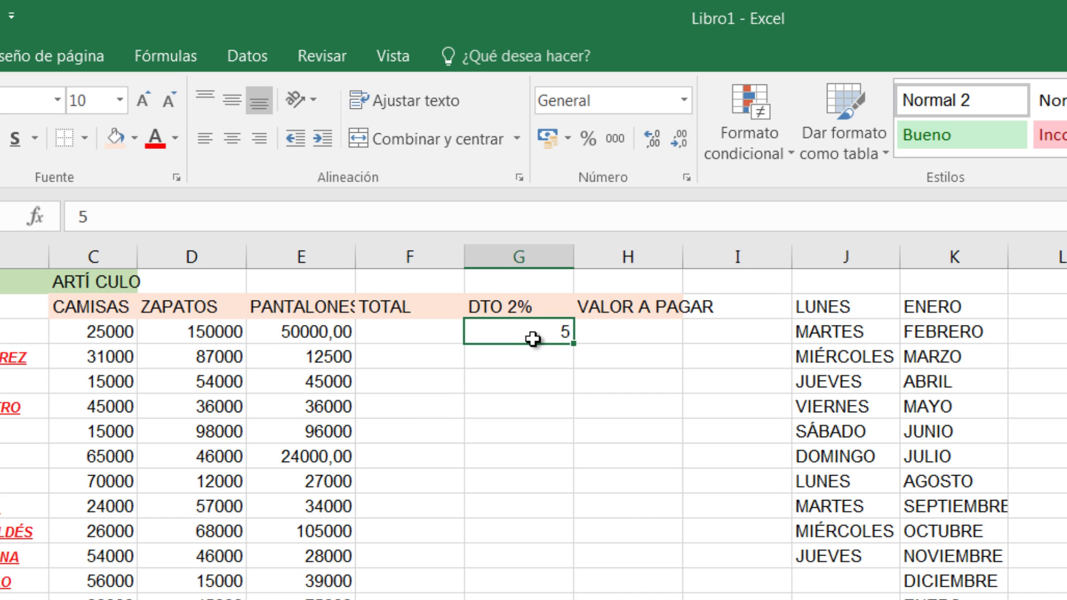
left_click(587, 140)
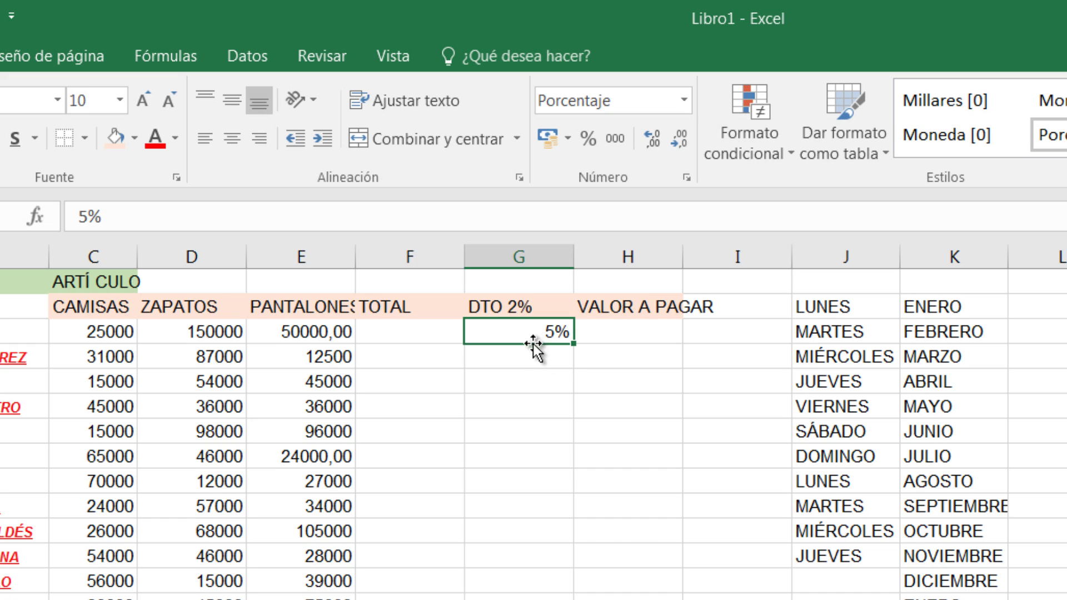
left_click_drag(573, 343, 574, 461)
left_click(686, 99)
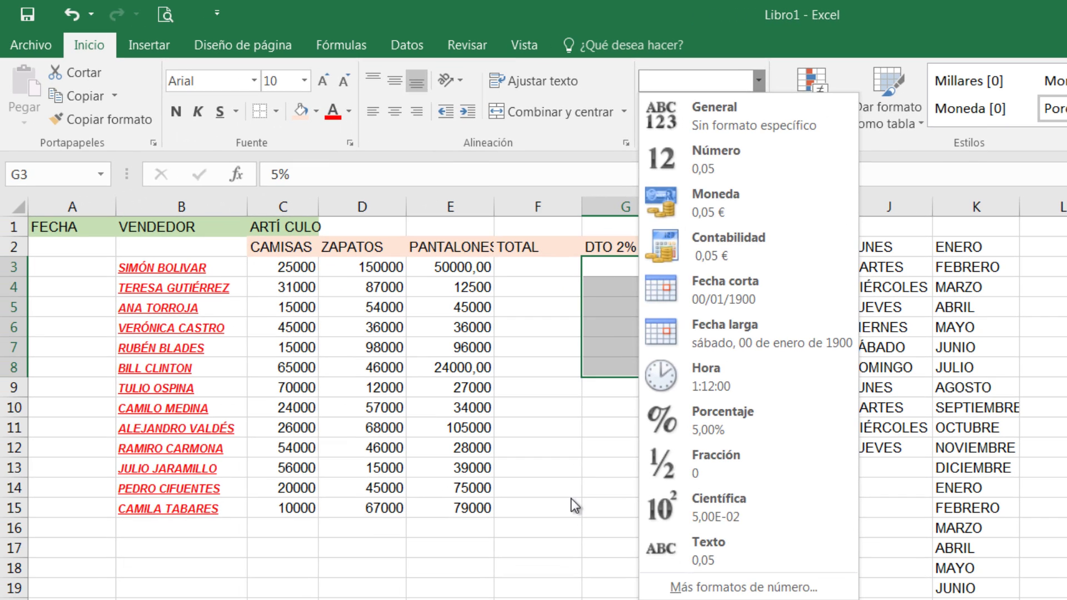
left_click(571, 499)
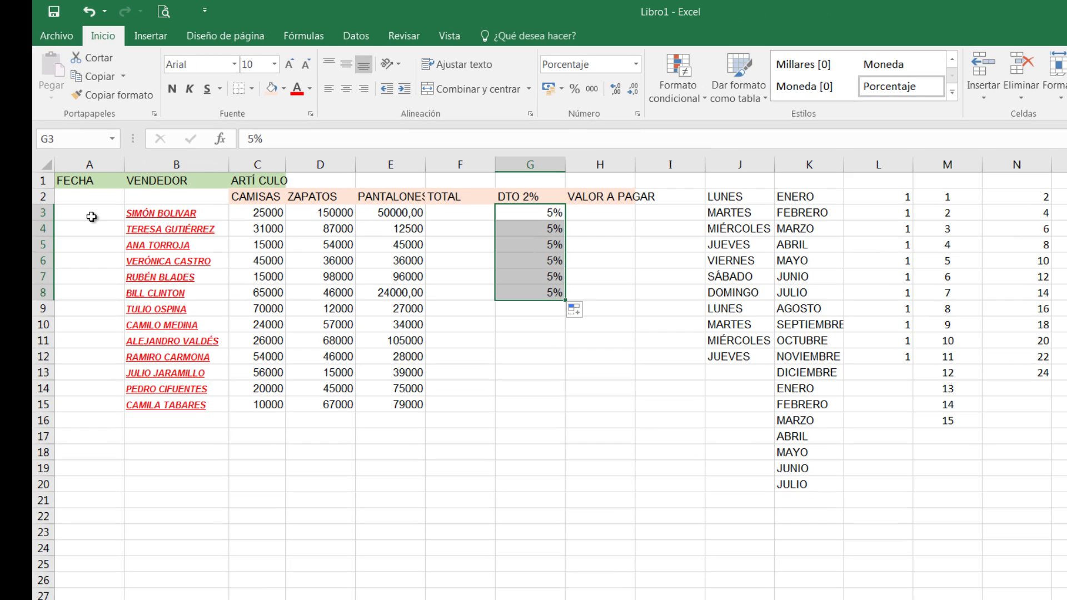
left_click(90, 216)
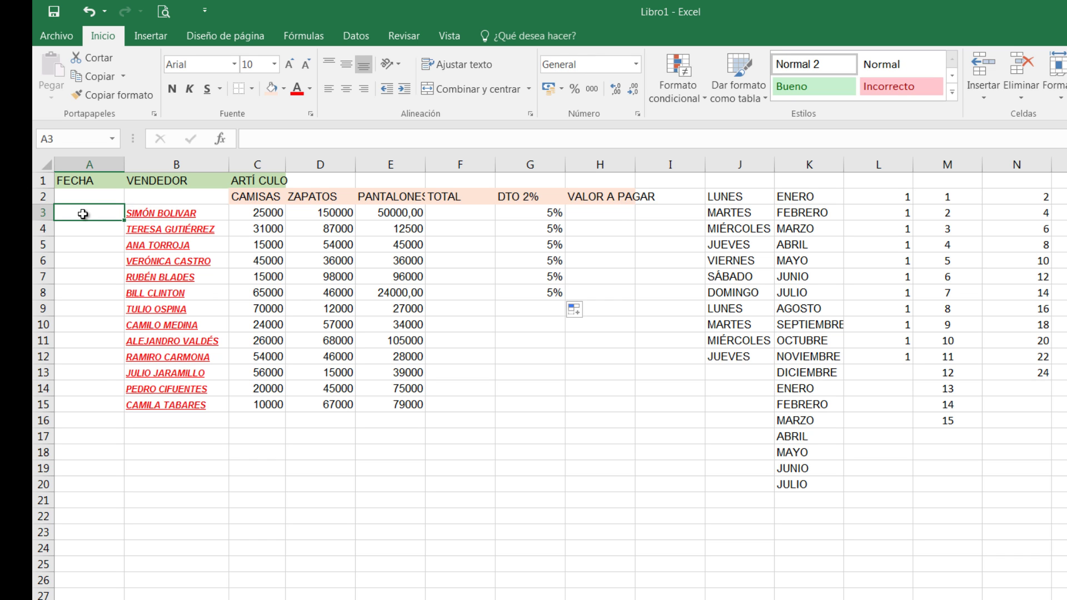
- Enter the date 02/02/2016 in A3 under FECHA and check its date format
type("2/2/")
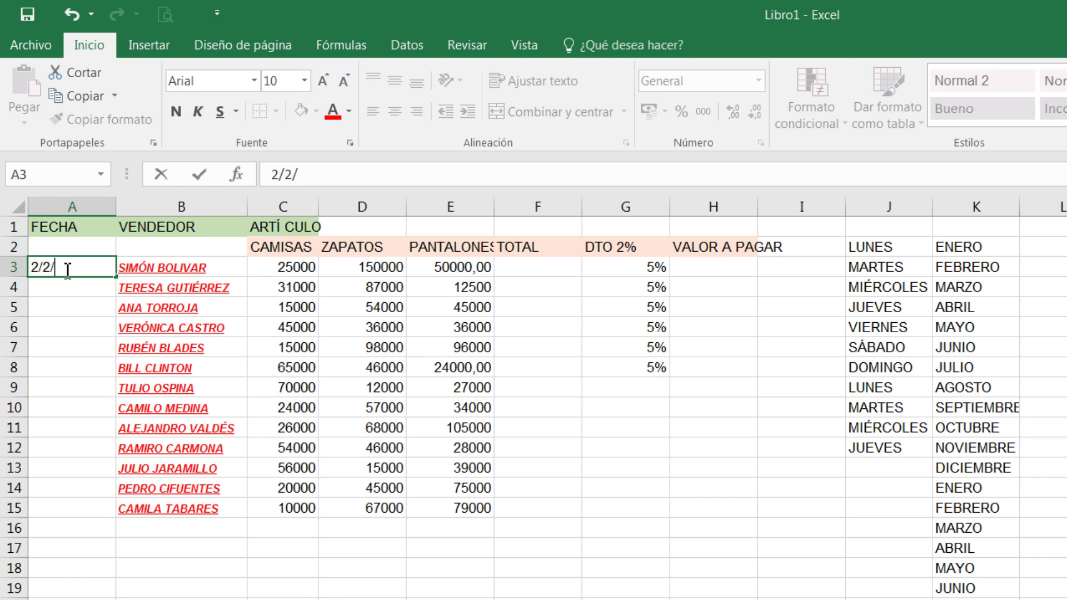
type("2016")
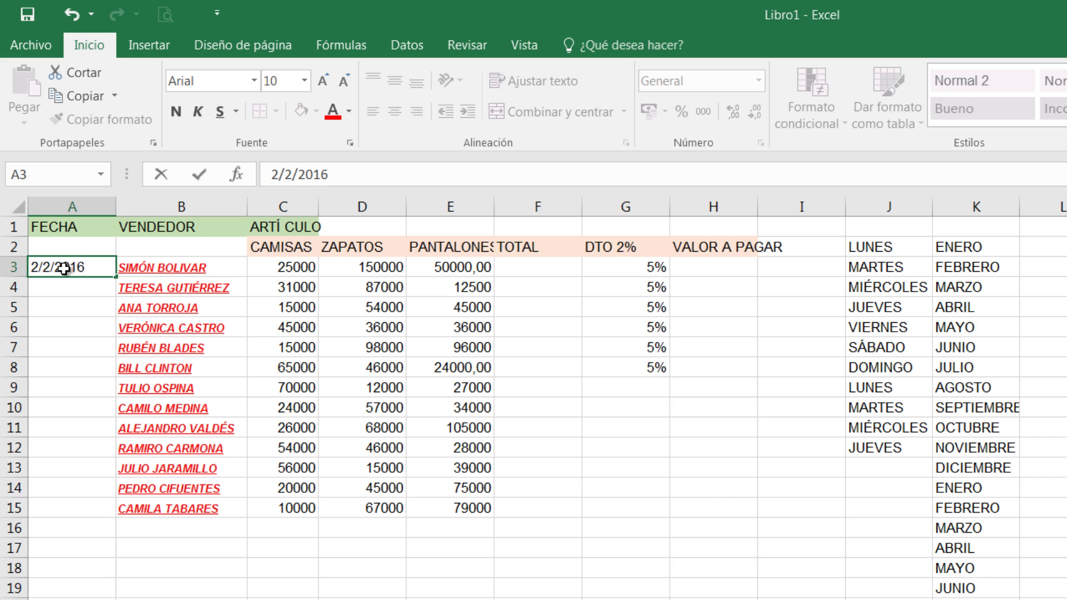
key("Return")
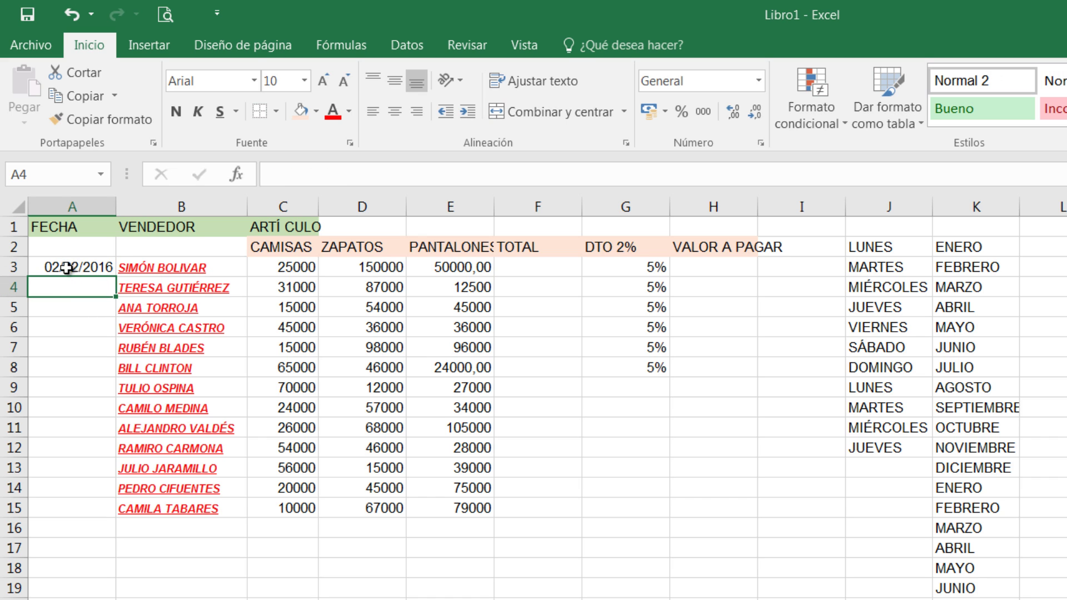
left_click(67, 268)
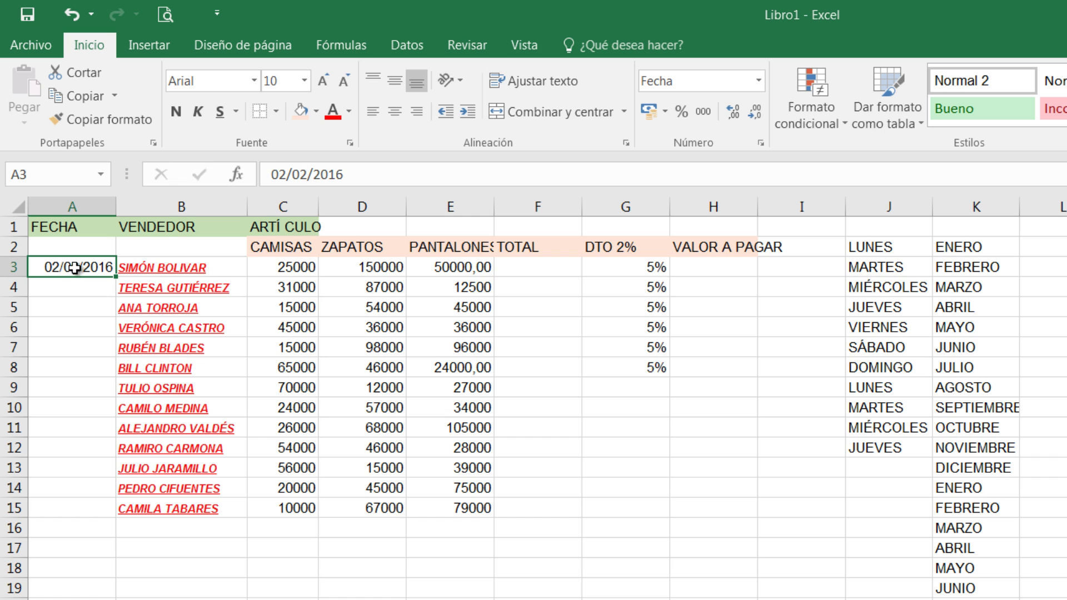
- Switch A3 to General format so the date shows as serial number 42402
right_click(71, 268)
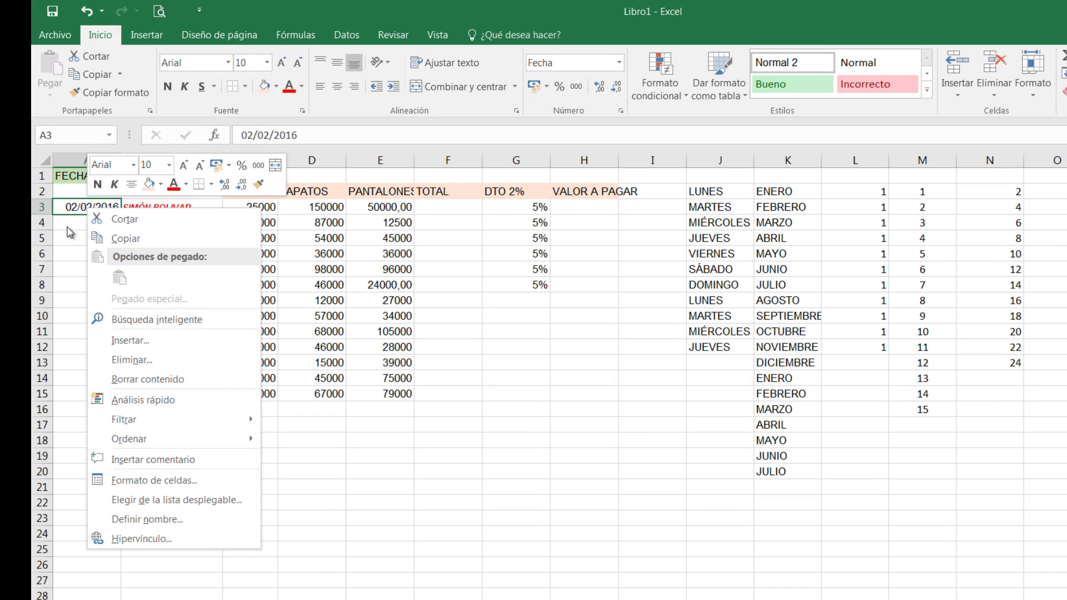
key("Escape")
left_click(73, 225)
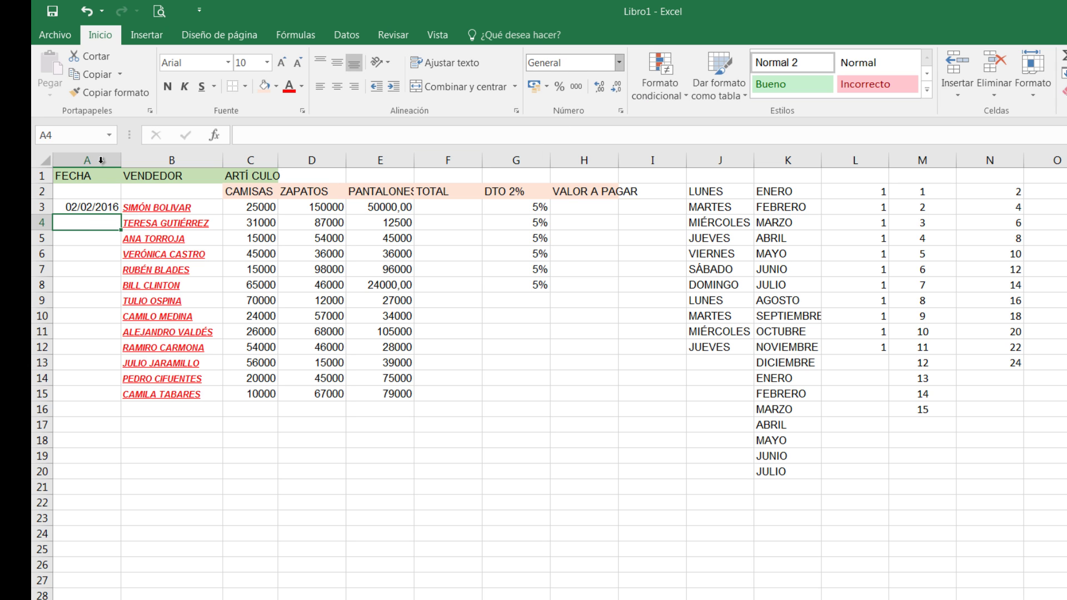
left_click(78, 208)
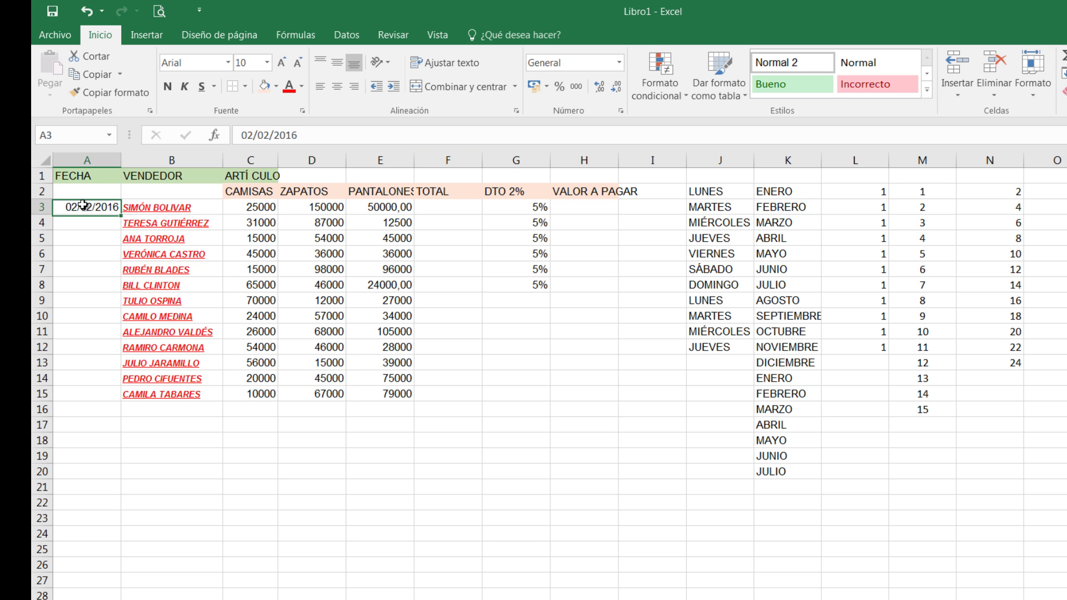
left_click(618, 62)
left_click(581, 86)
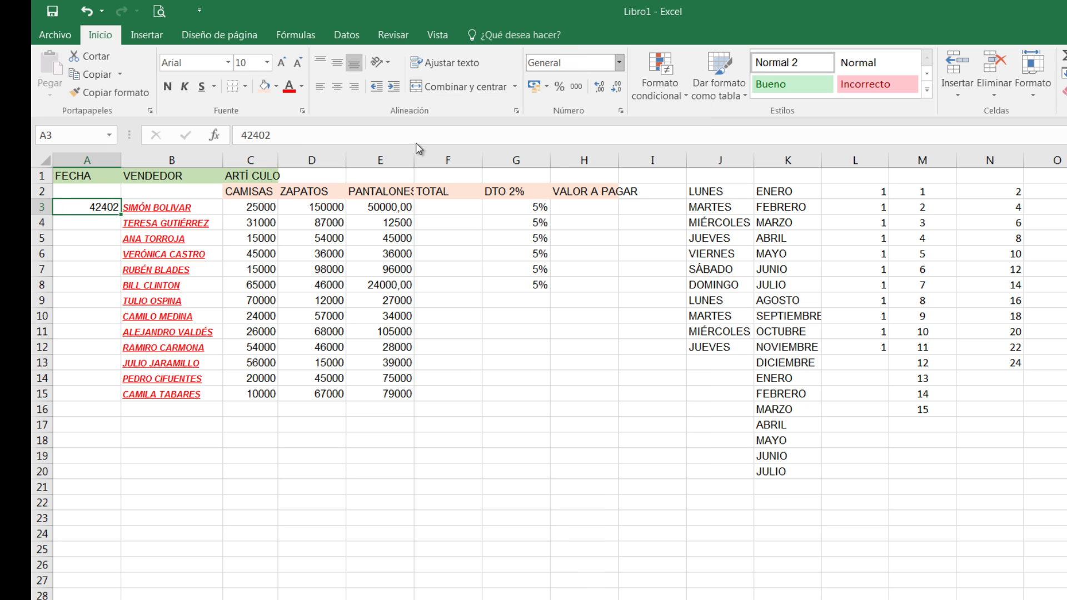
left_click(93, 221)
left_click(89, 206)
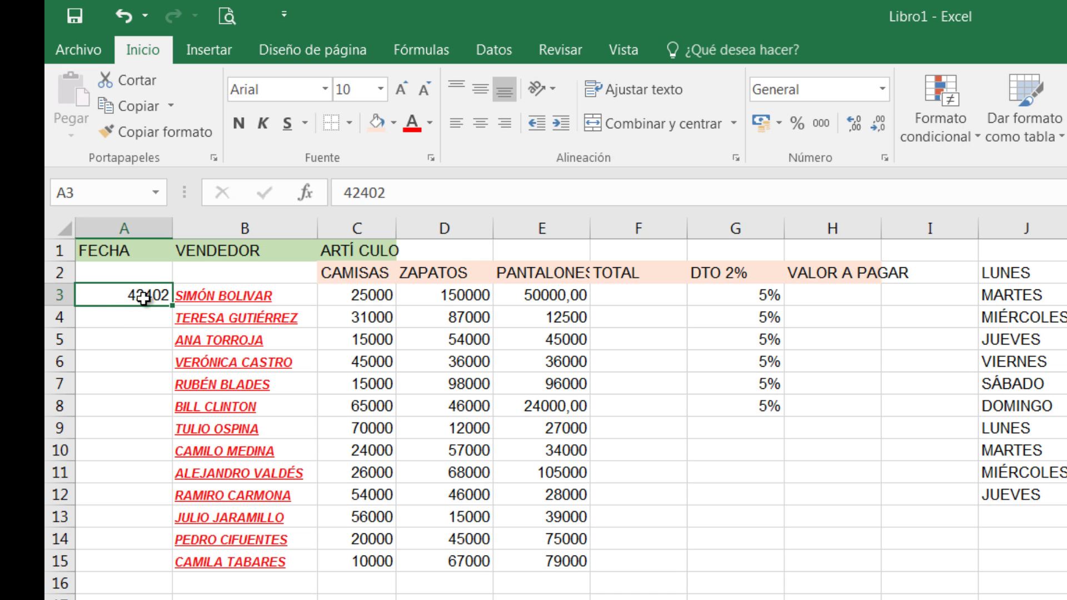
- Apply the long date format to A3 and autofit column A to fit it
left_click(882, 88)
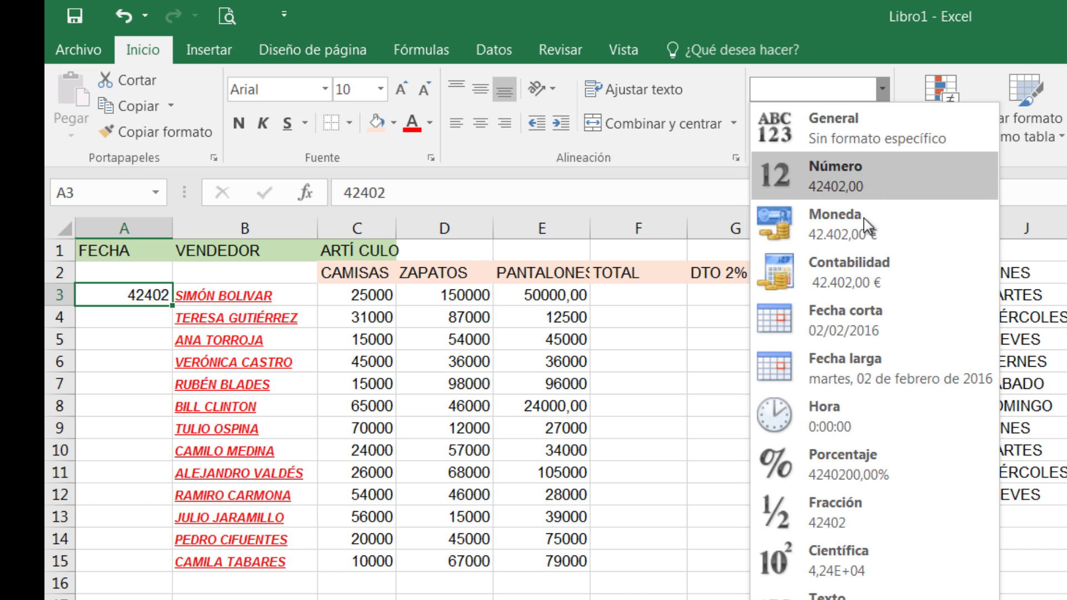
left_click(831, 360)
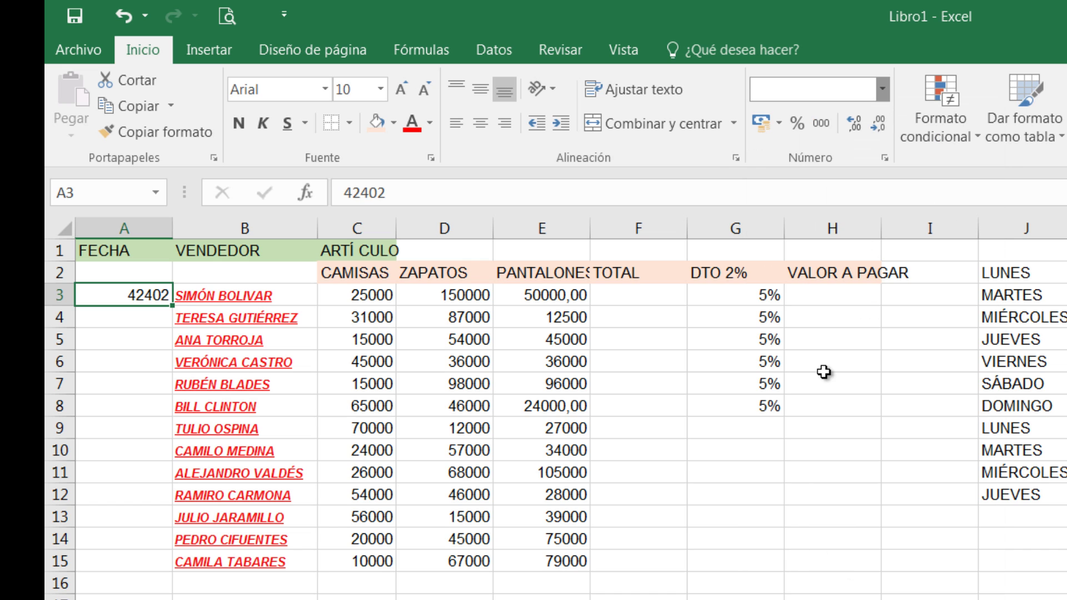
left_click(169, 249)
key("Right")
key("Right")
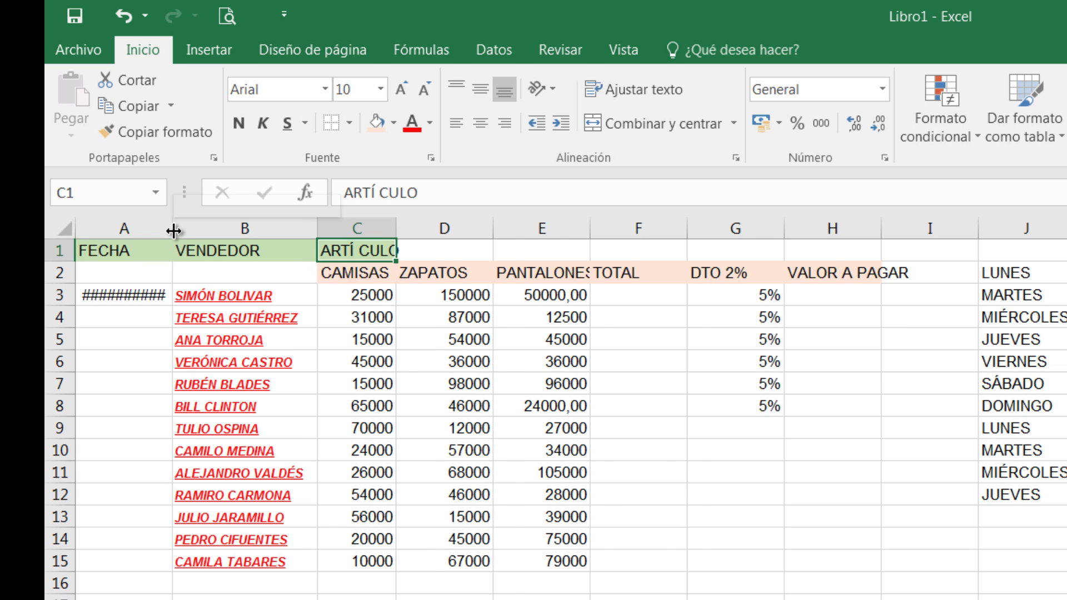
double_click(173, 230)
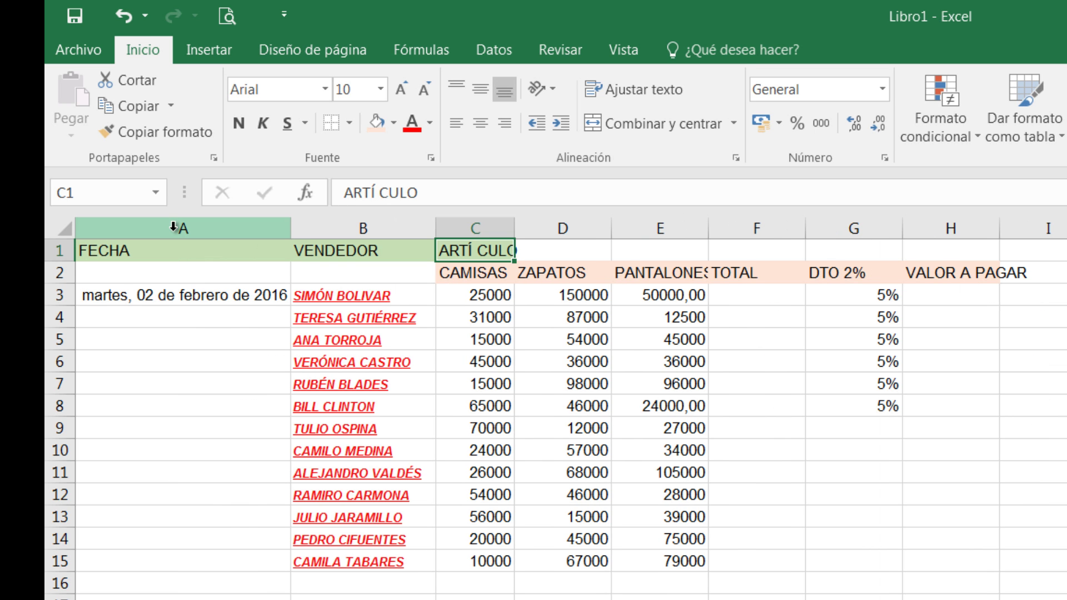
- Switch A3 back to the short date format, showing 02/02/2016
left_click(201, 298)
left_click(882, 89)
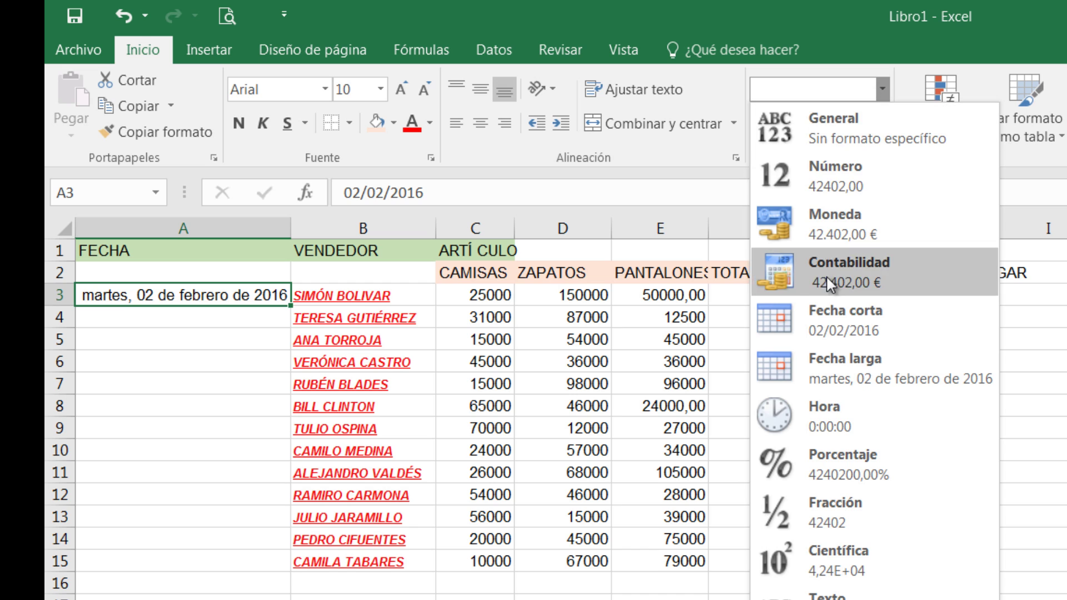
left_click(828, 325)
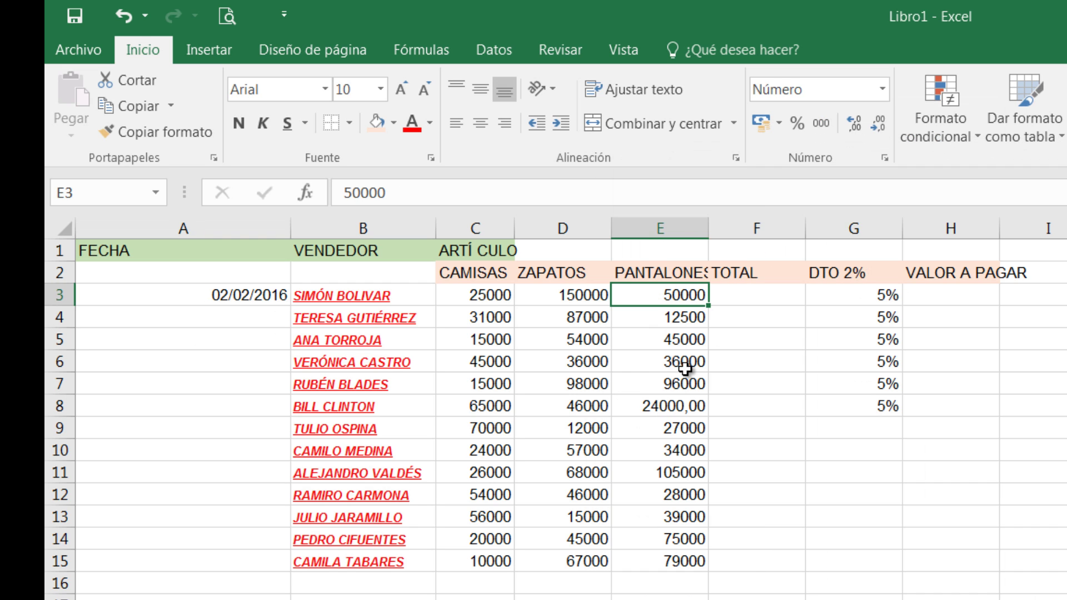
- Format E3:E15 as Moneda with the $ Español (Colombia) symbol and 0 decimals, then show Hoja2
left_click(881, 91)
left_click(883, 91)
left_click_drag(643, 295, 650, 561)
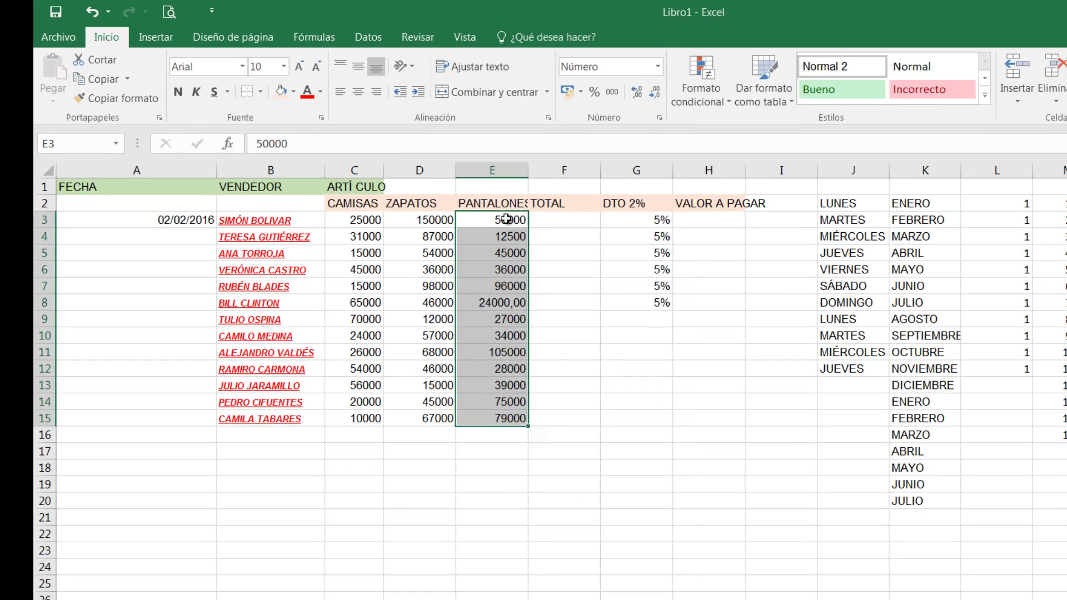
right_click(505, 219)
left_click(550, 556)
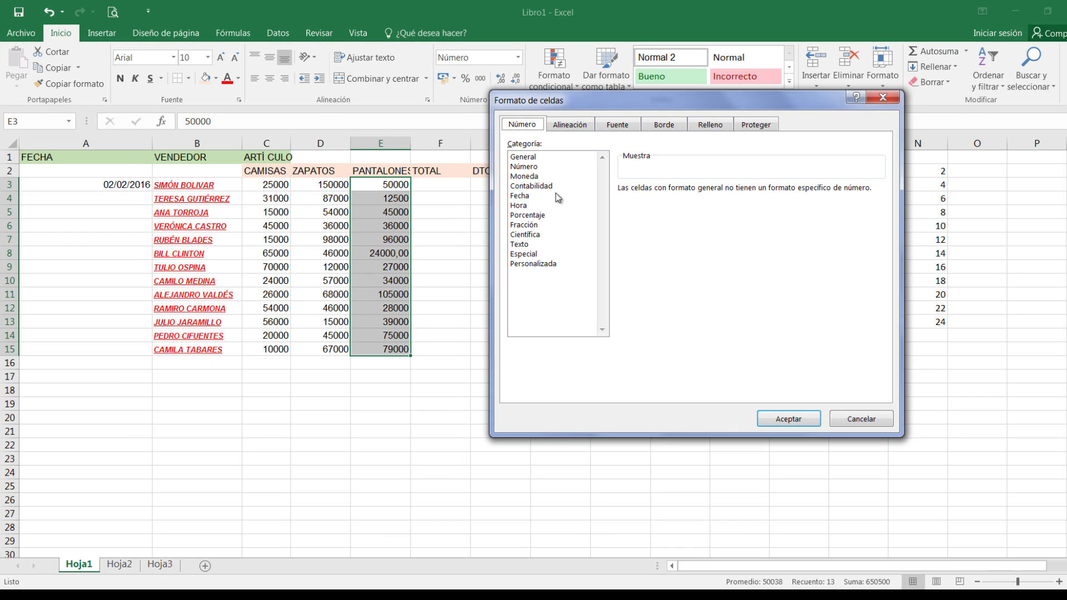
left_click(526, 177)
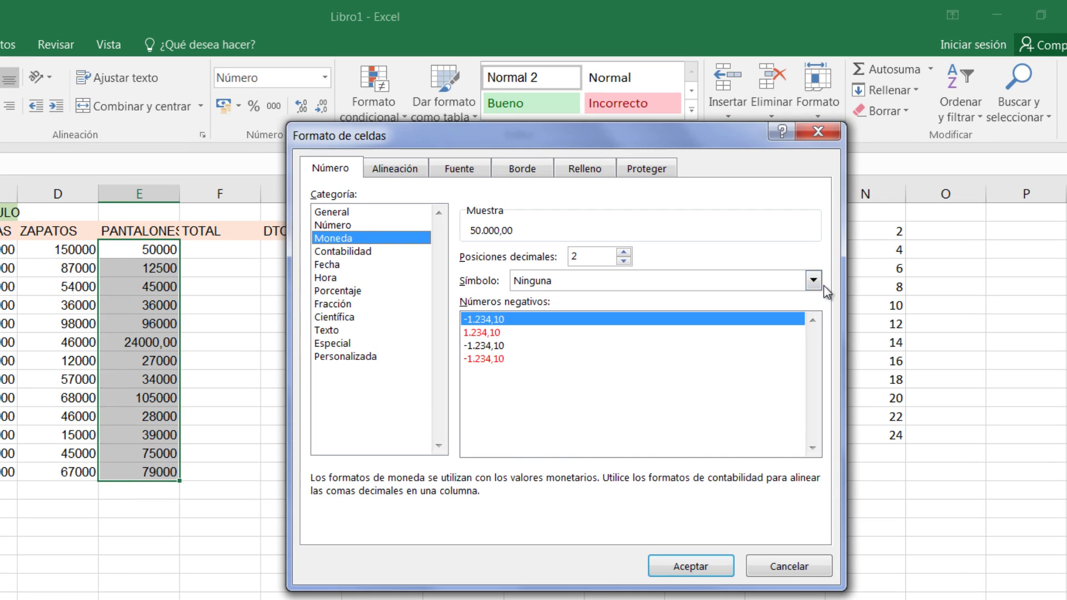
left_click(879, 207)
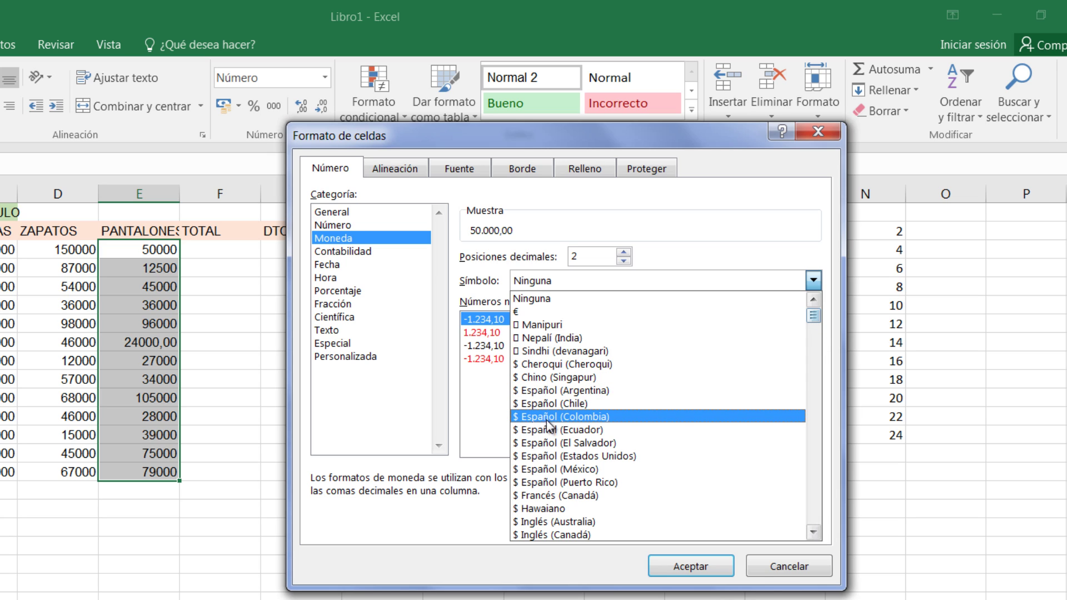
left_click(577, 416)
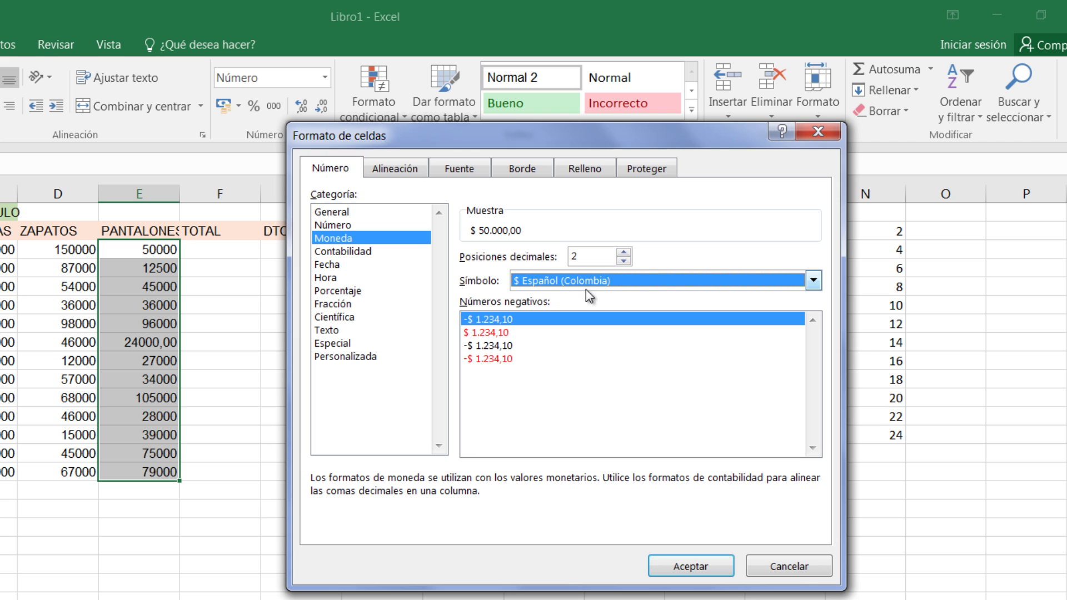
left_click(624, 261)
left_click(624, 261)
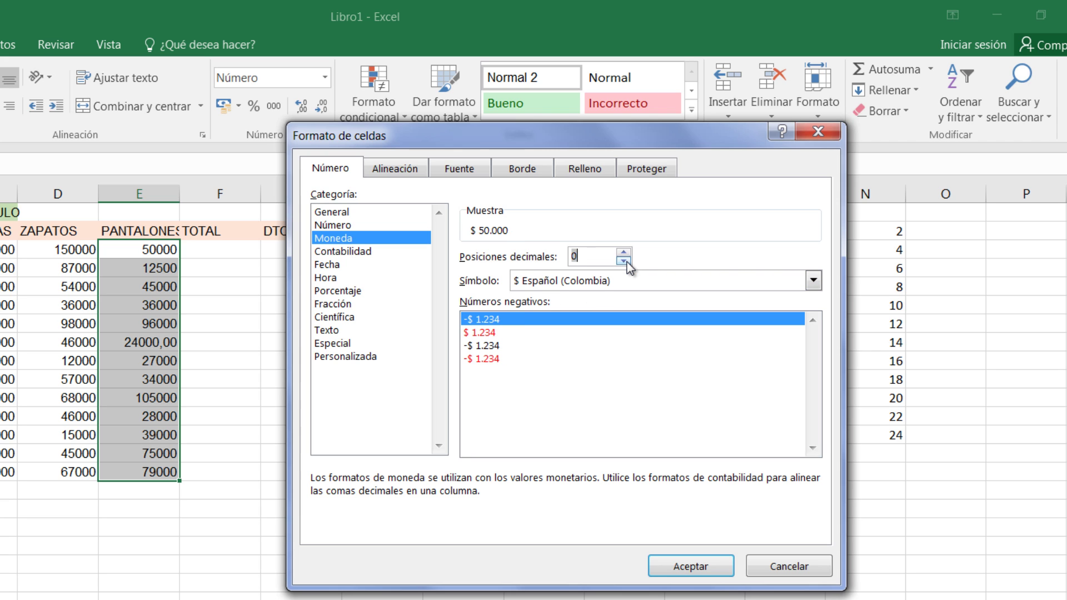
left_click(692, 572)
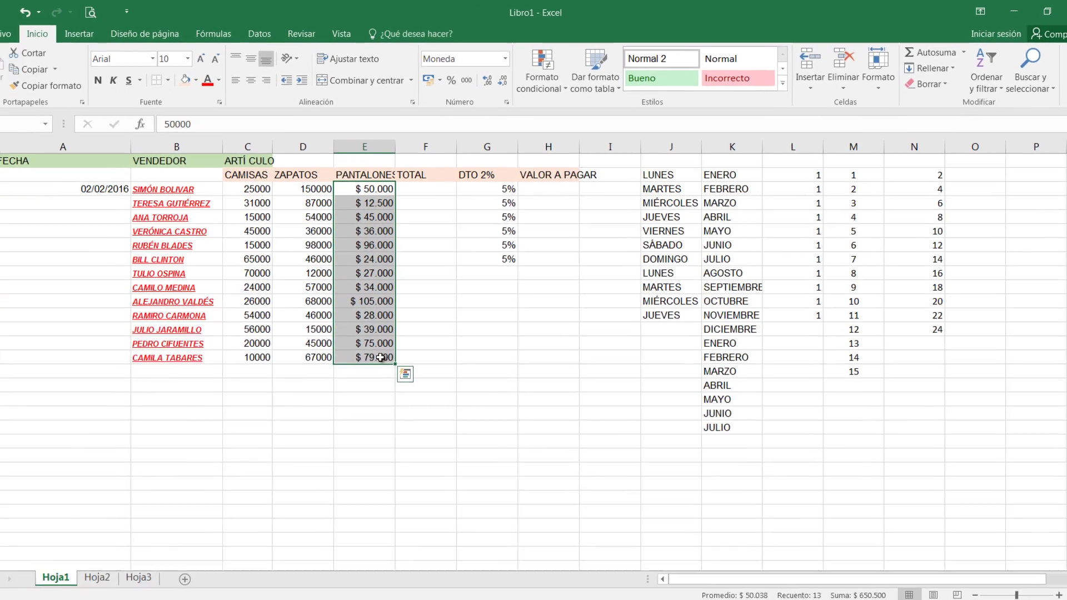
key("ctrl+Page_Down")
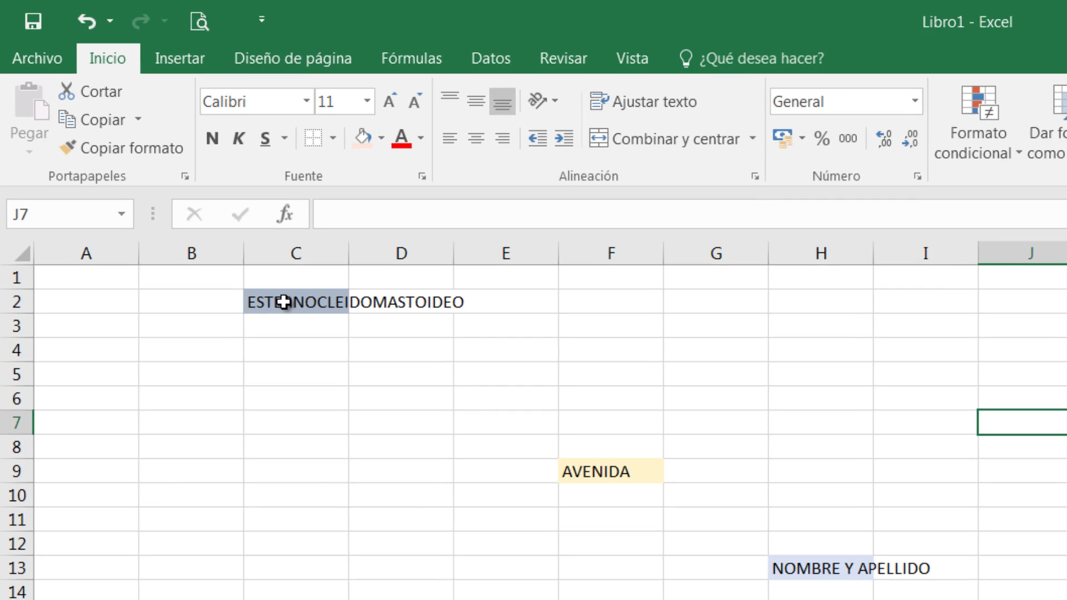
- Apply vertical stacked-letter orientation to ESTERNOCLEIDOMASTOIDEO in C2, then undo it
right_click(233, 248)
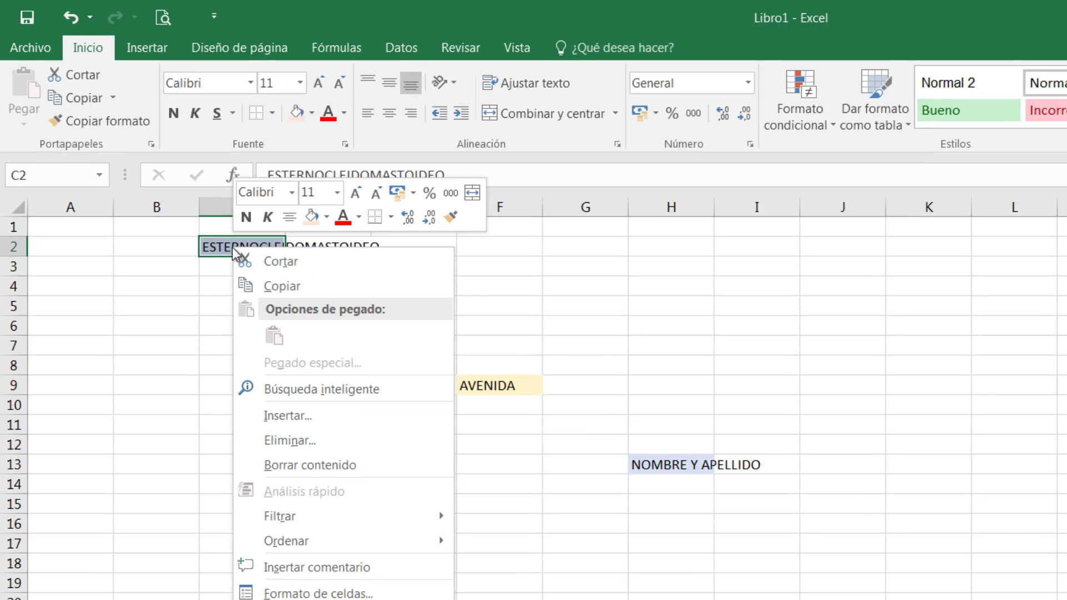
left_click(311, 592)
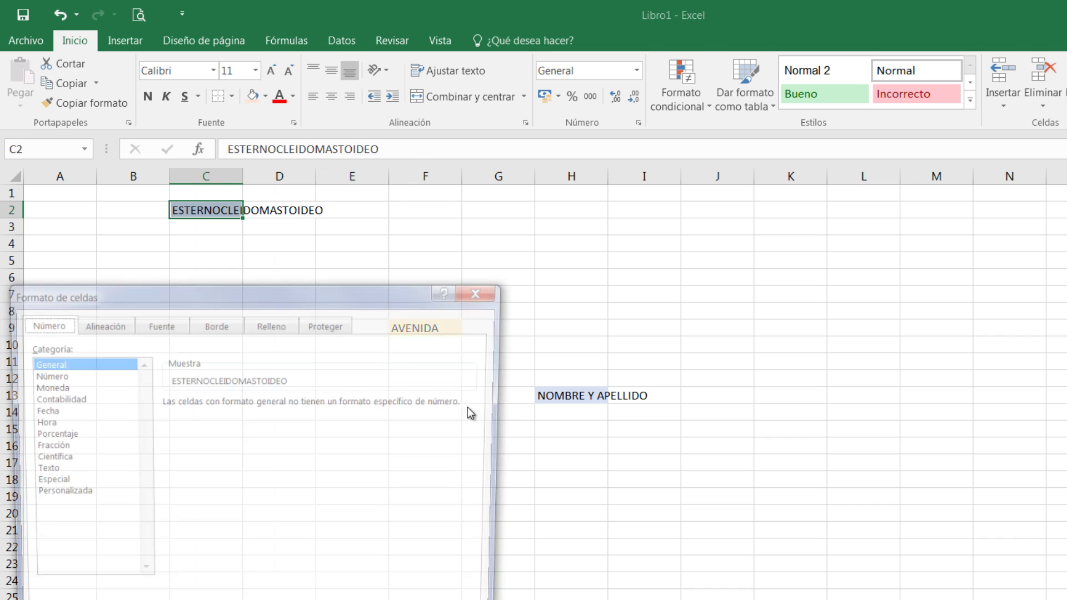
left_click_drag(342, 299, 911, 113)
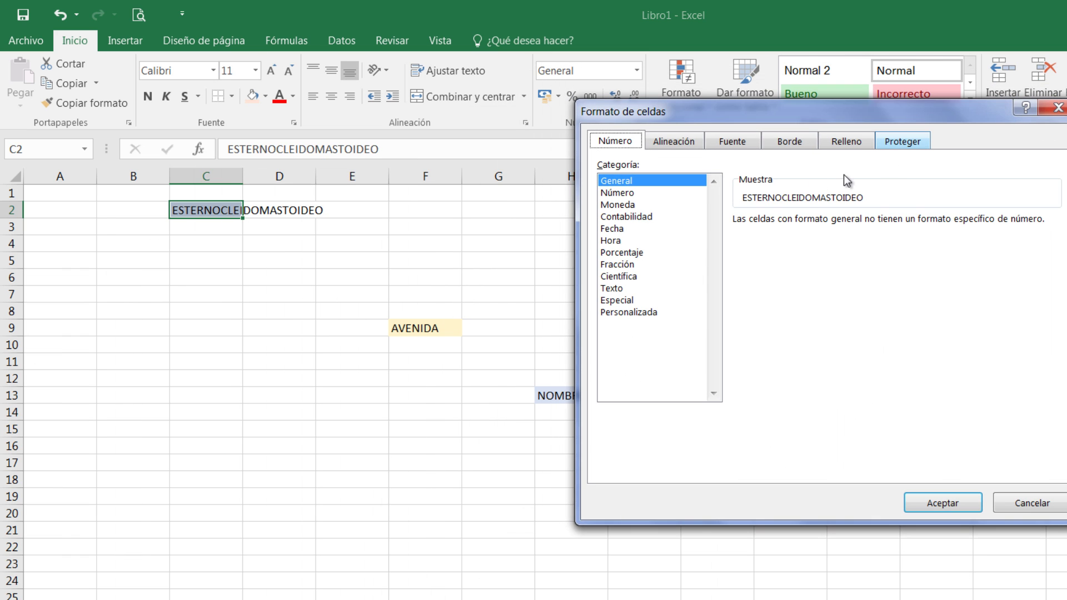
left_click(682, 143)
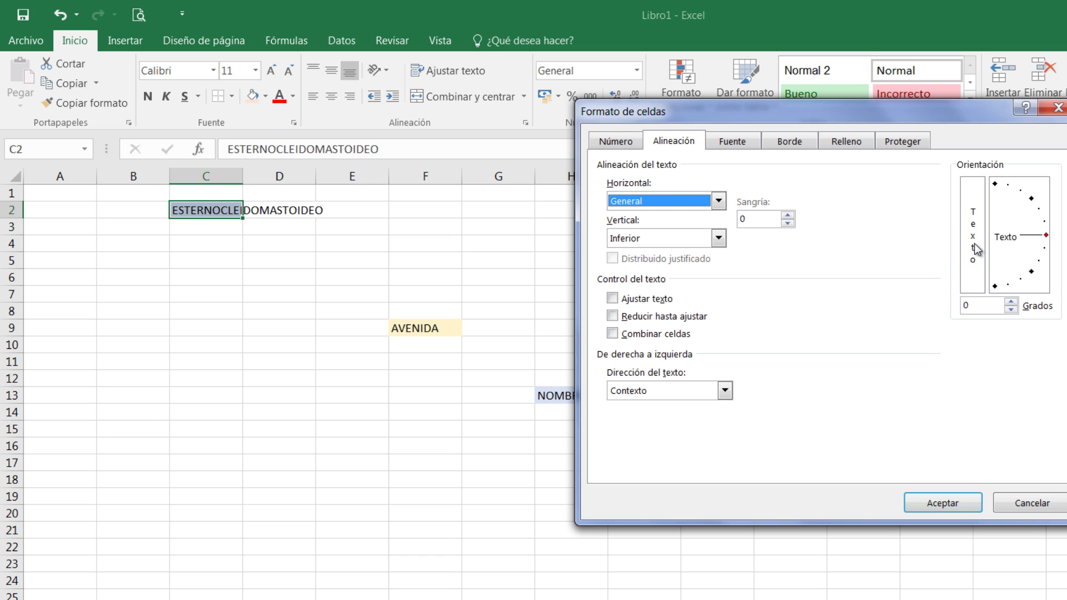
left_click(974, 247)
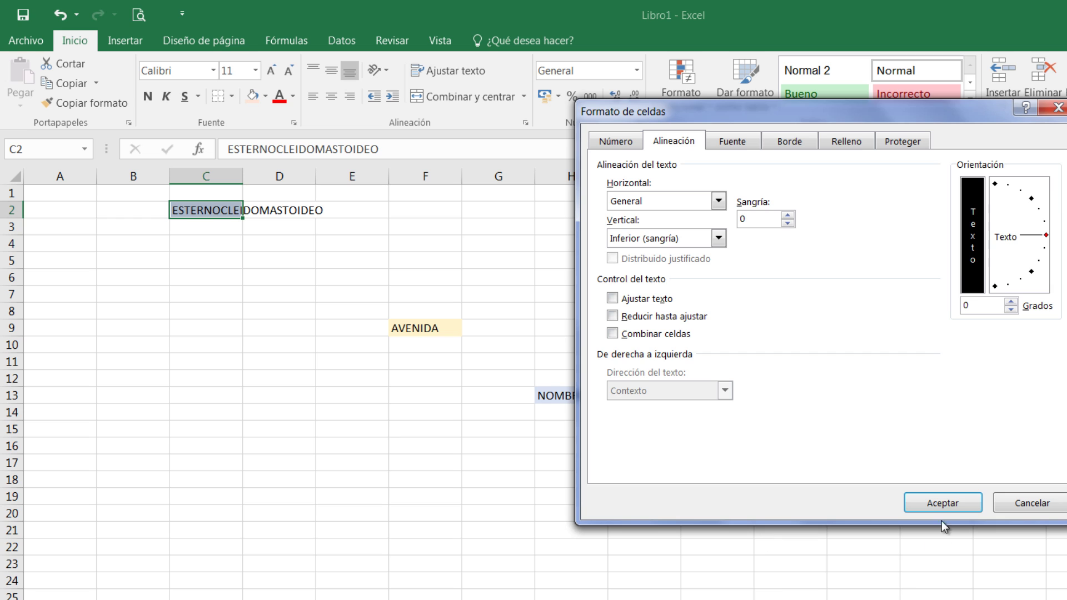
left_click(943, 505)
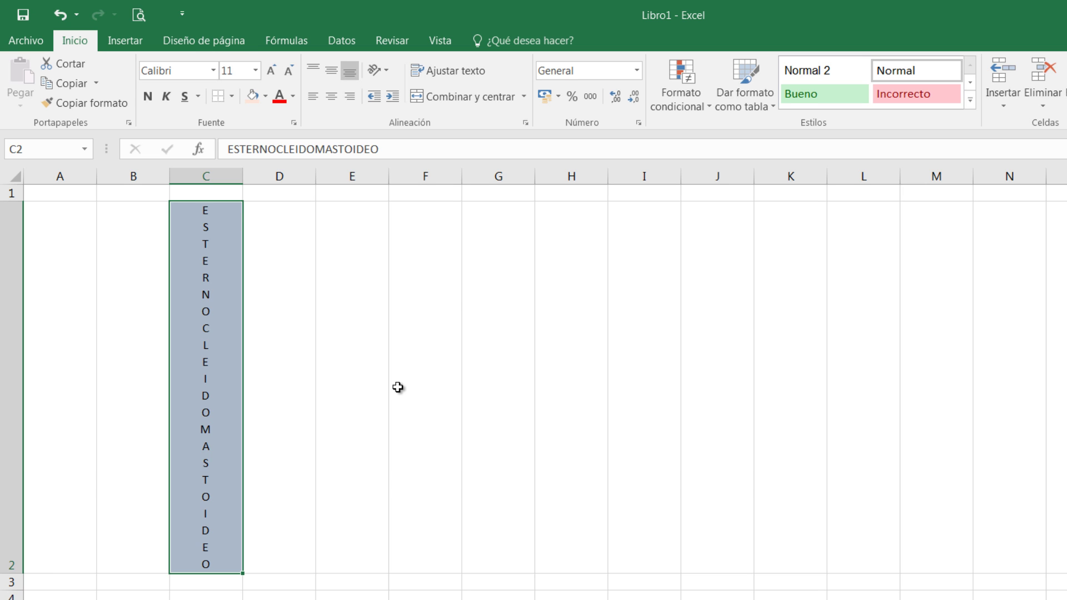
key("ctrl+z")
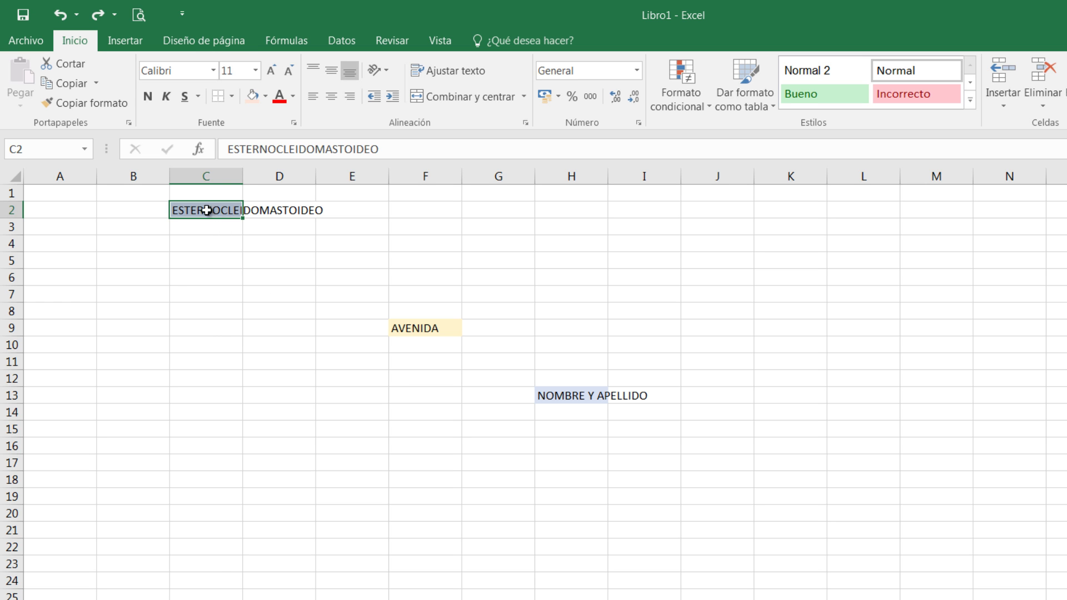
right_click(206, 210)
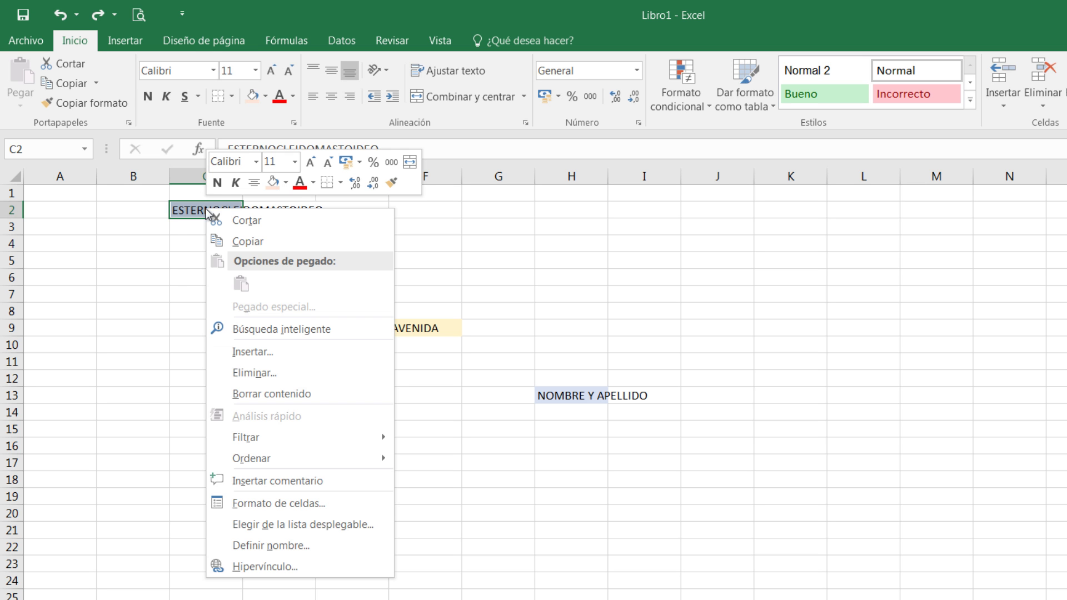
left_click(280, 503)
left_click_drag(360, 301, 983, 134)
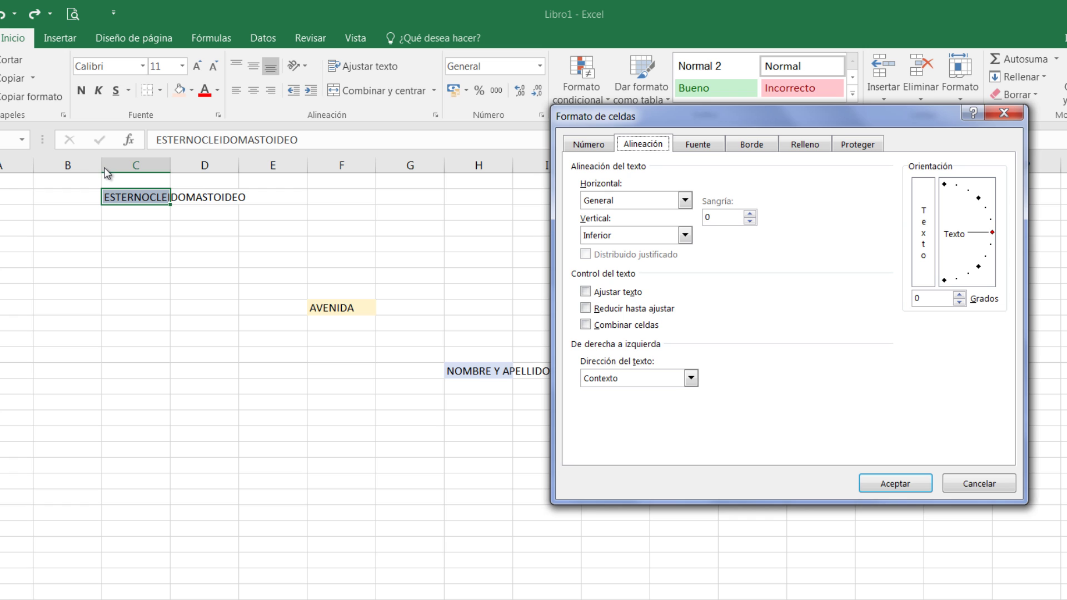
left_click(585, 292)
left_click(913, 488)
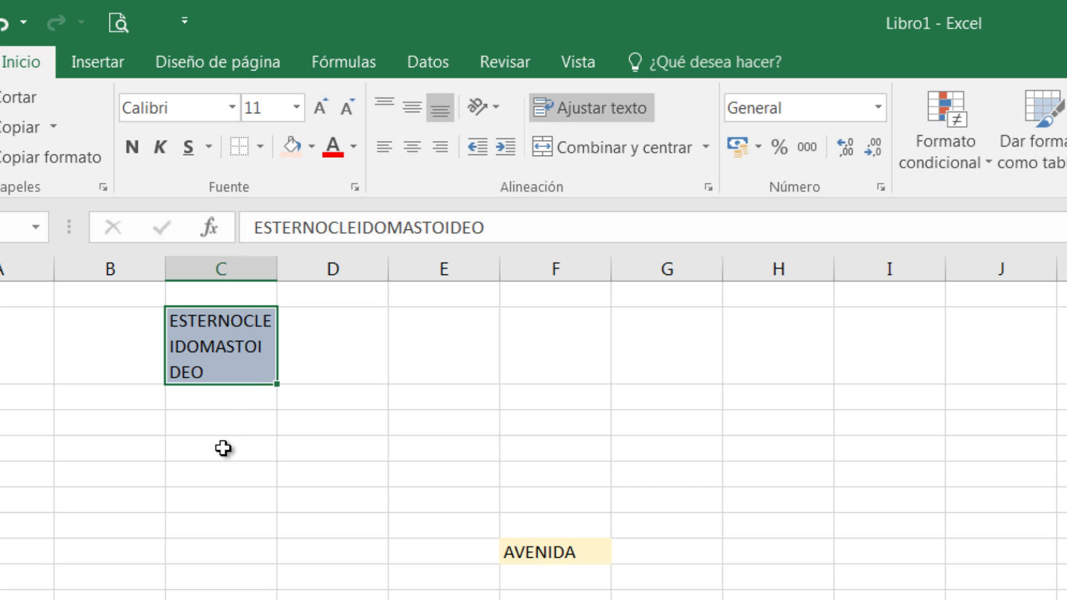
key("ctrl+z")
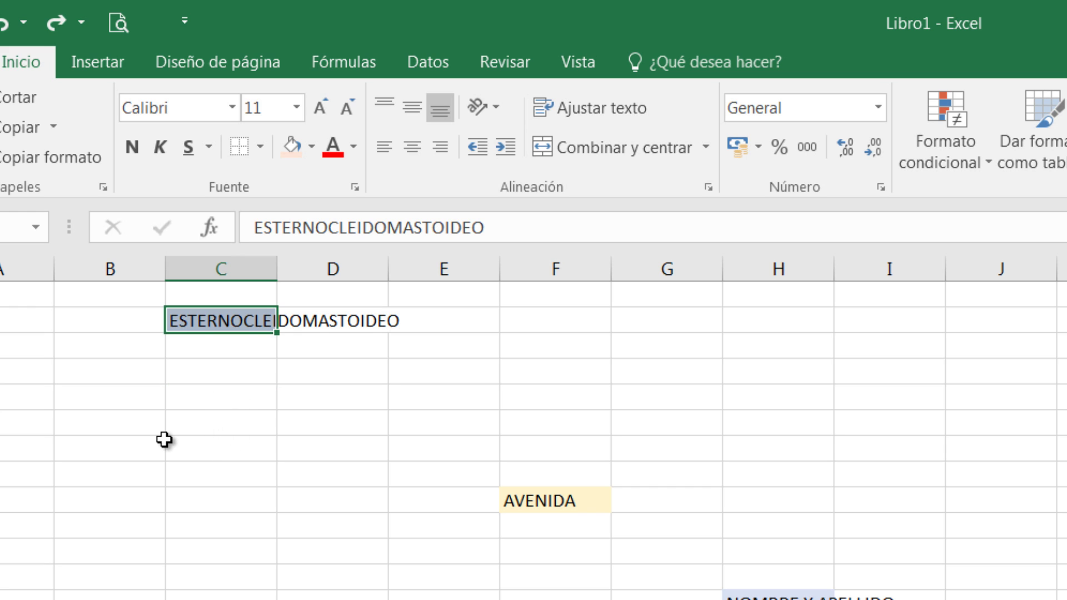
right_click(243, 326)
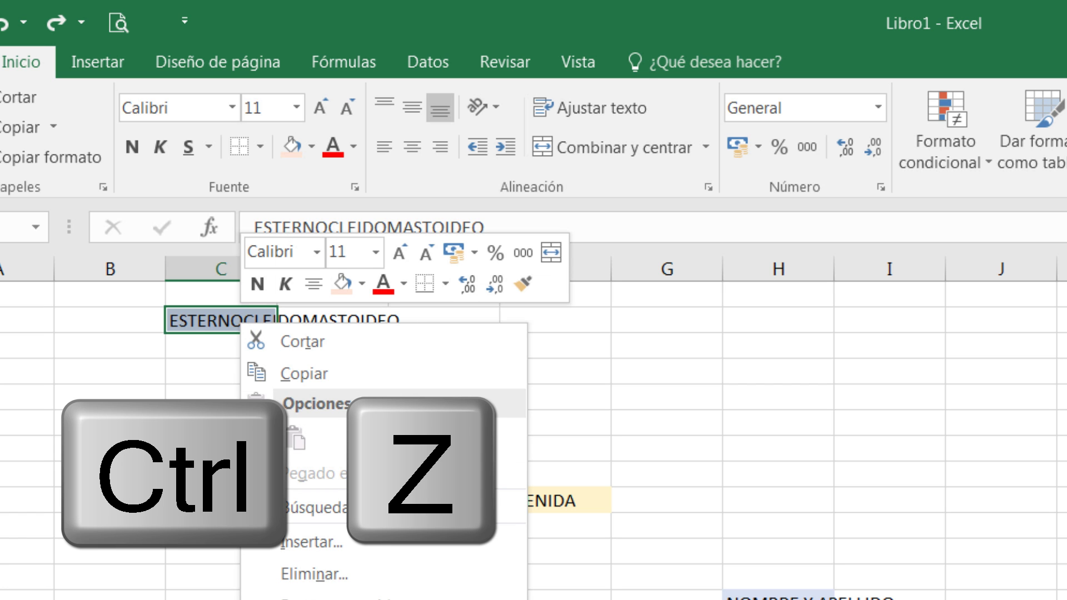
left_click(244, 470)
left_click_drag(266, 434, 827, 112)
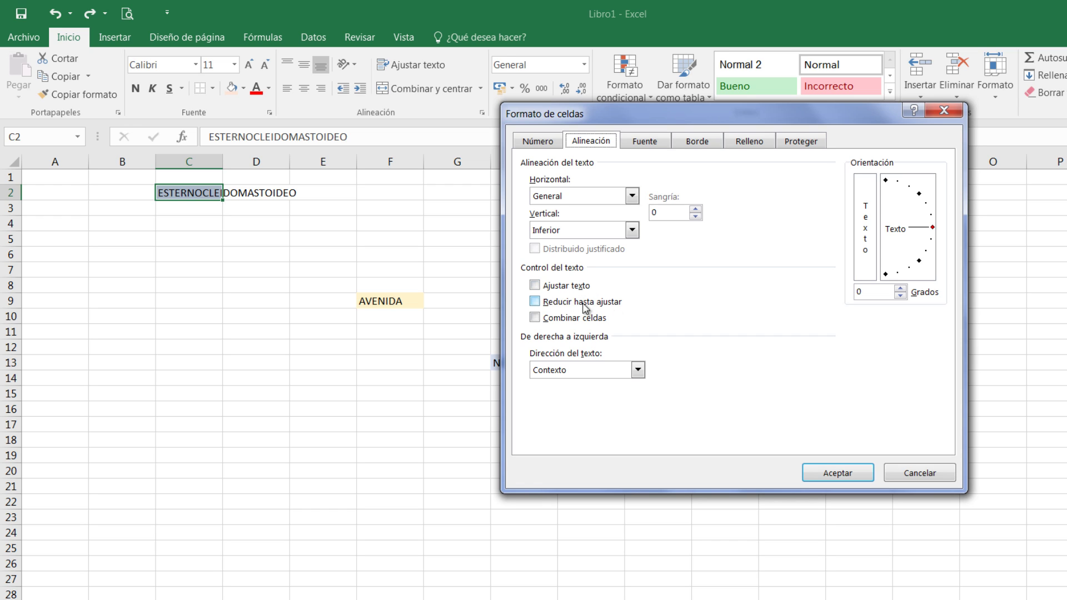
left_click(535, 301)
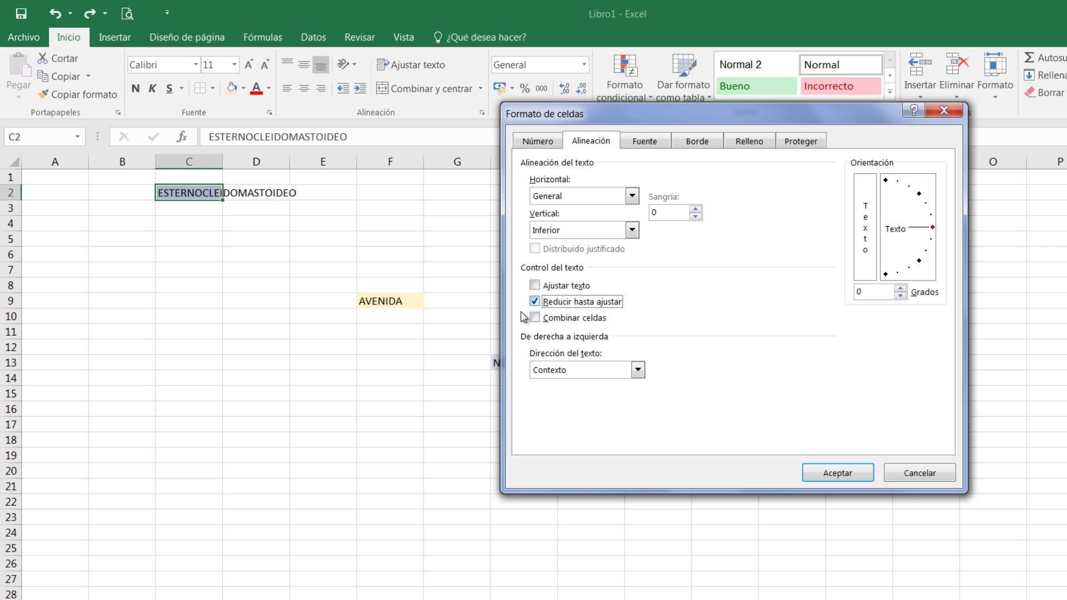
left_click(838, 473)
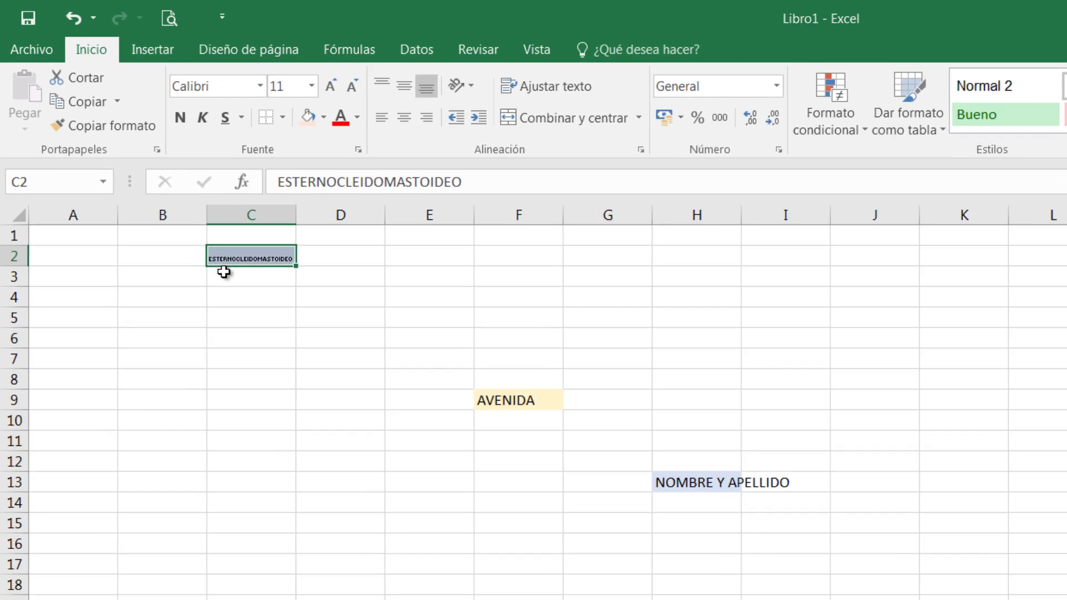
- Undo the shrink-to-fit on C2 and rotate AVENIDA in F9 to -45 degrees
key("ctrl+z")
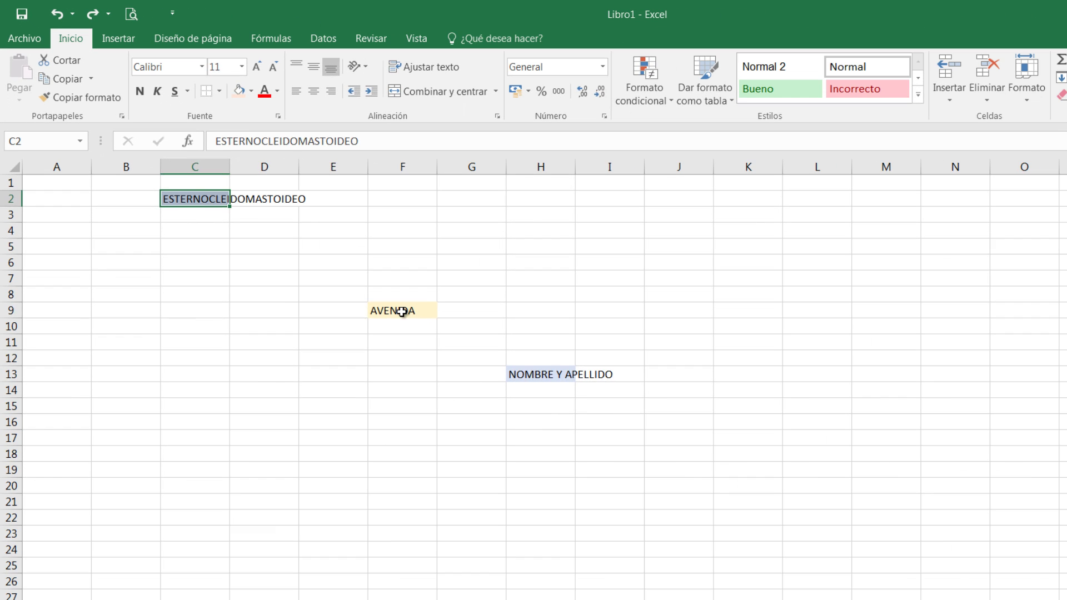
left_click(401, 311)
right_click(400, 312)
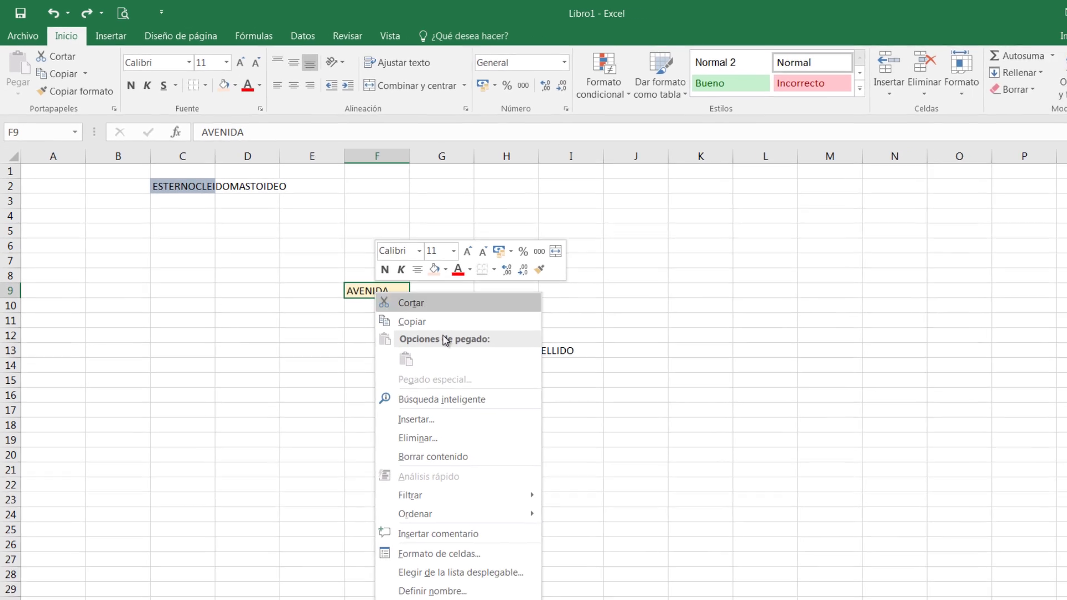
left_click(390, 511)
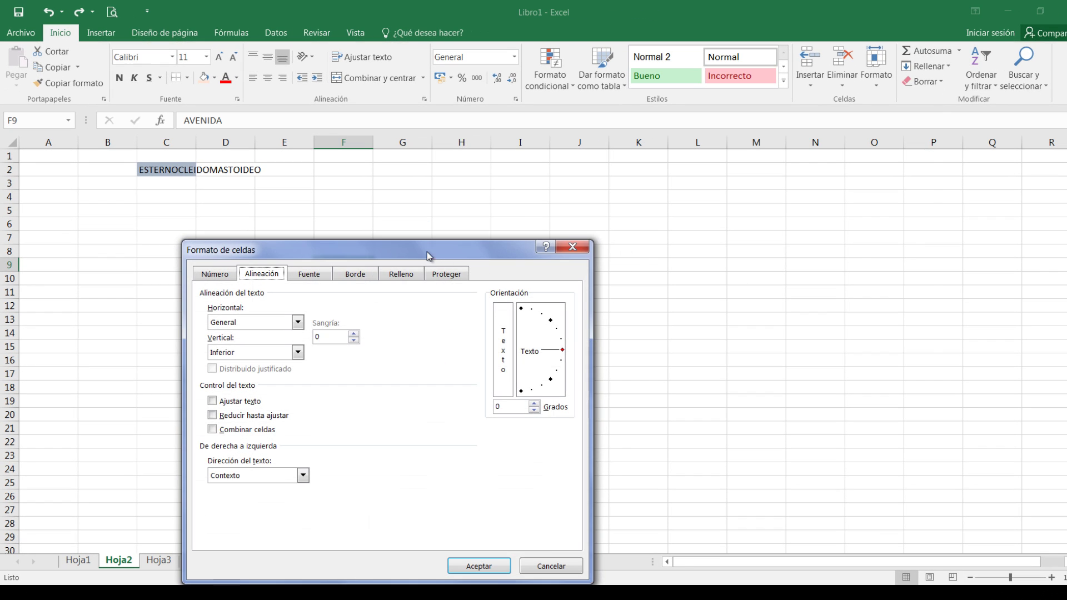
left_click_drag(429, 255, 771, 91)
left_click(892, 212)
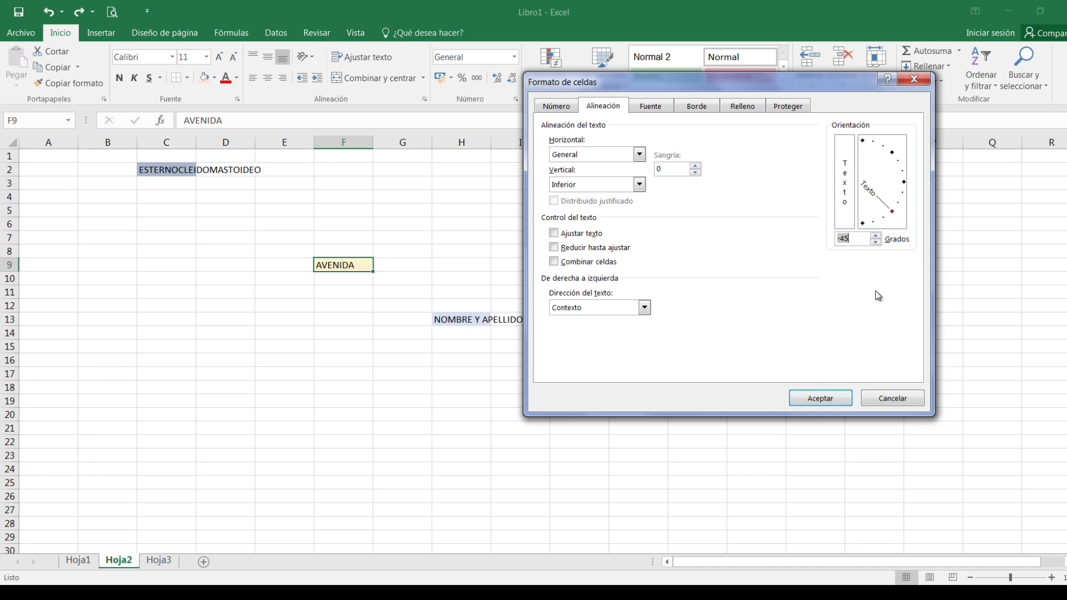
left_click(827, 397)
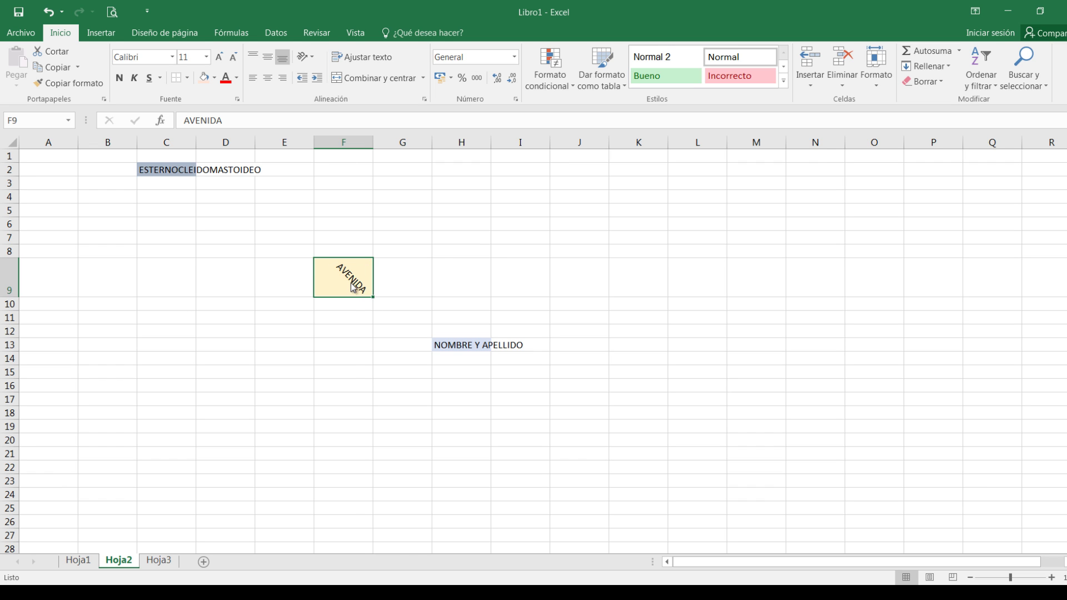
- Set both Horizontal and Vertical alignment of F9 to Centrar
right_click(352, 287)
left_click(416, 519)
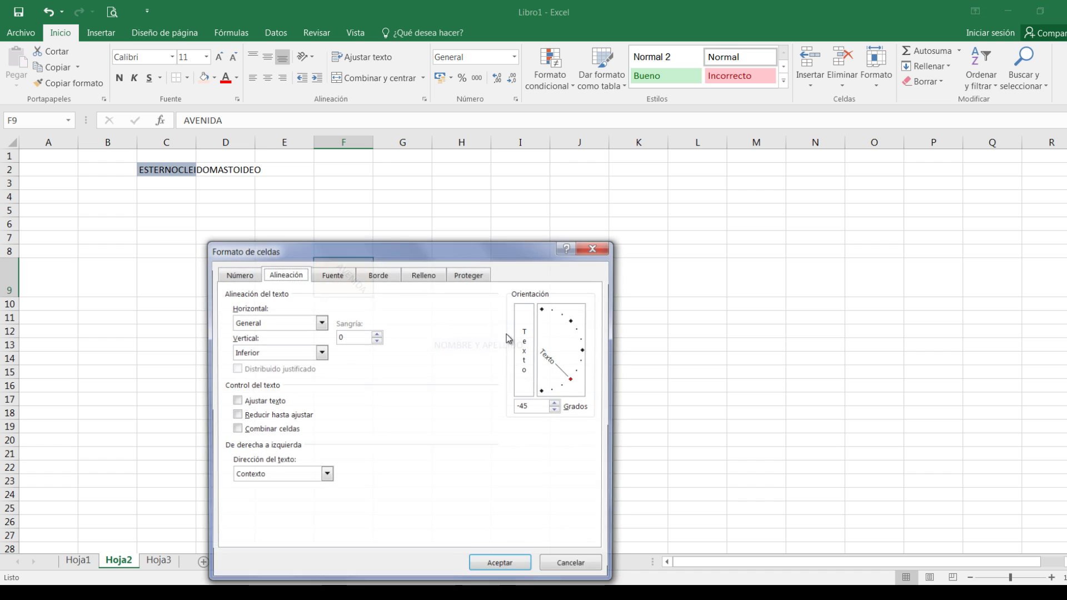
left_click_drag(417, 248, 717, 107)
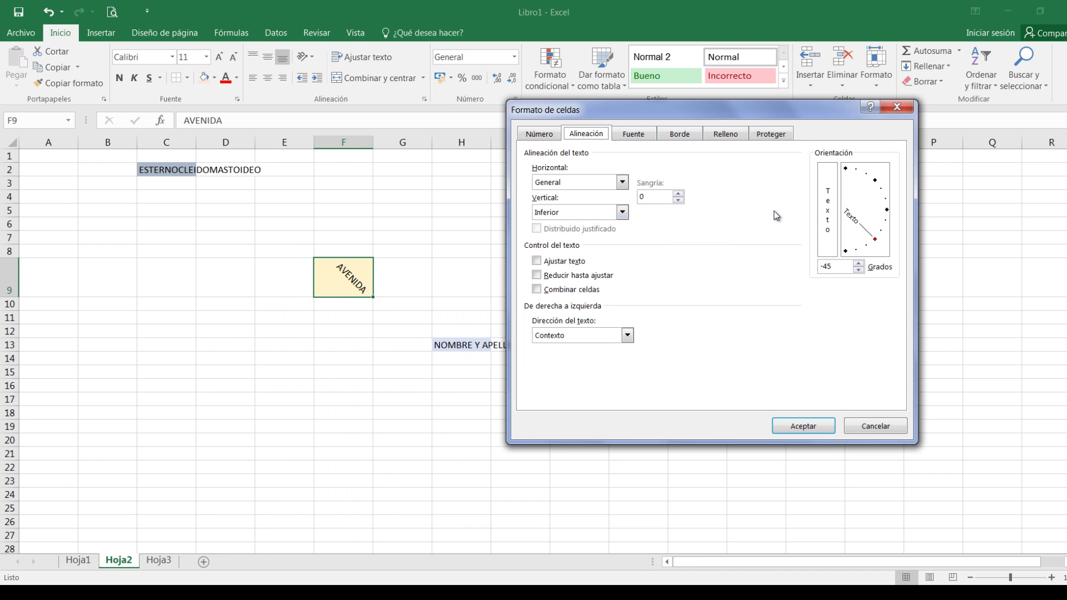
left_click(622, 182)
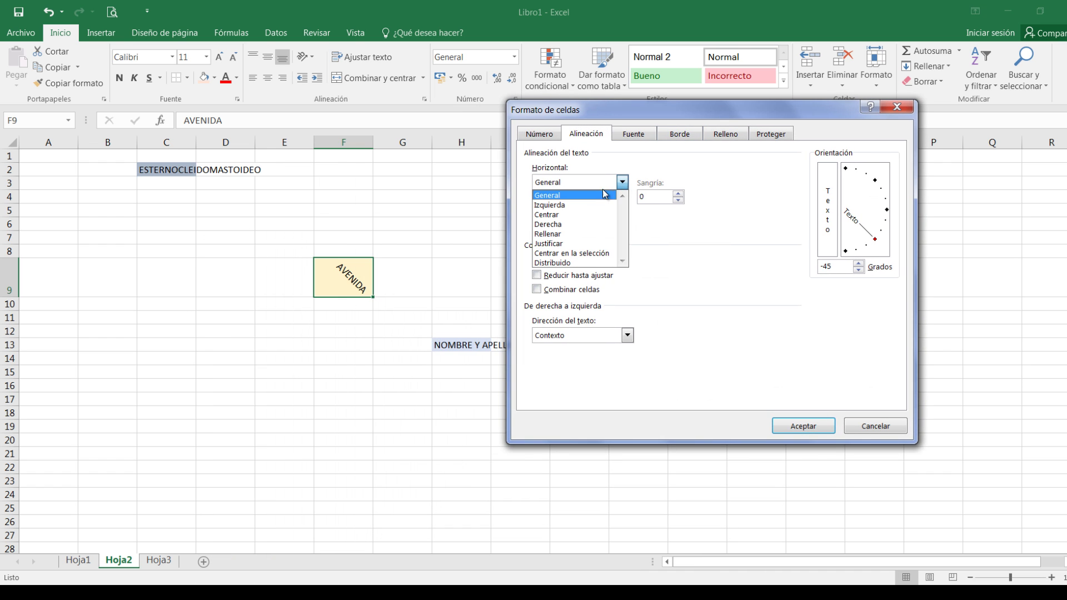
left_click(556, 212)
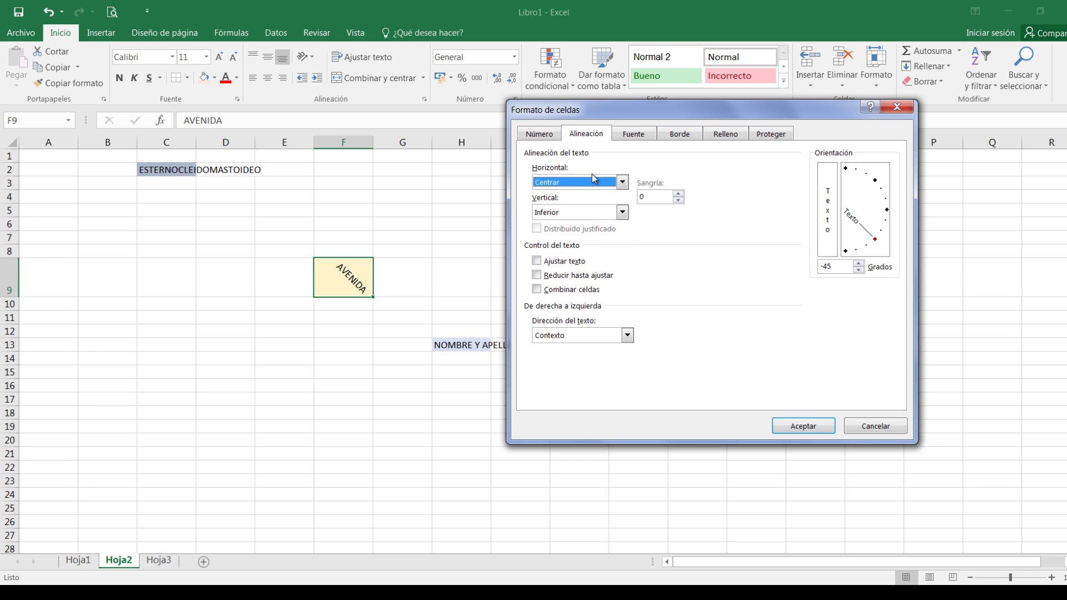
left_click(621, 212)
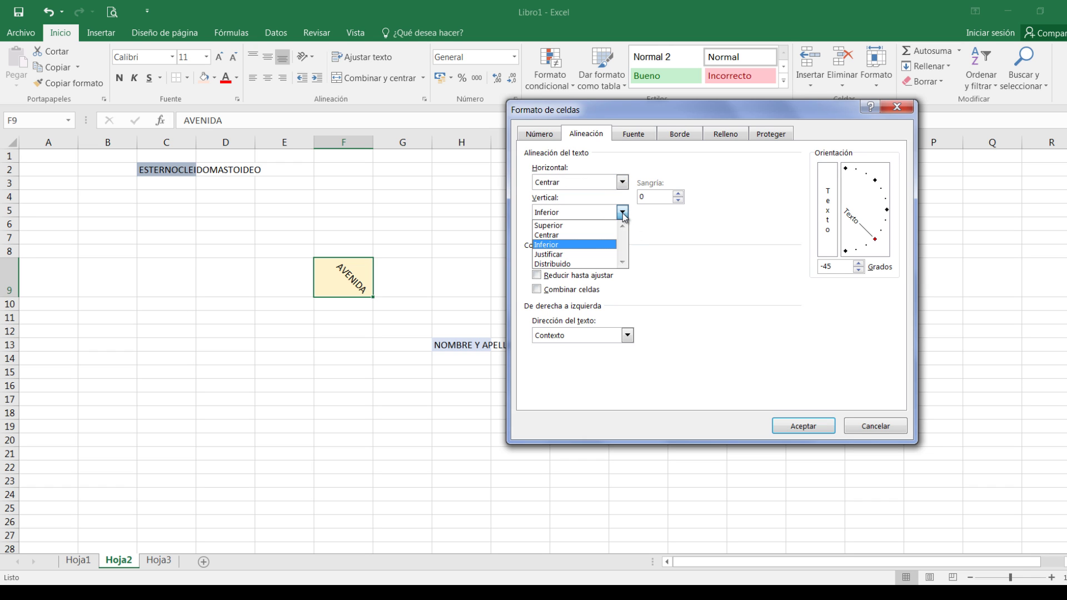
left_click(561, 235)
left_click(794, 426)
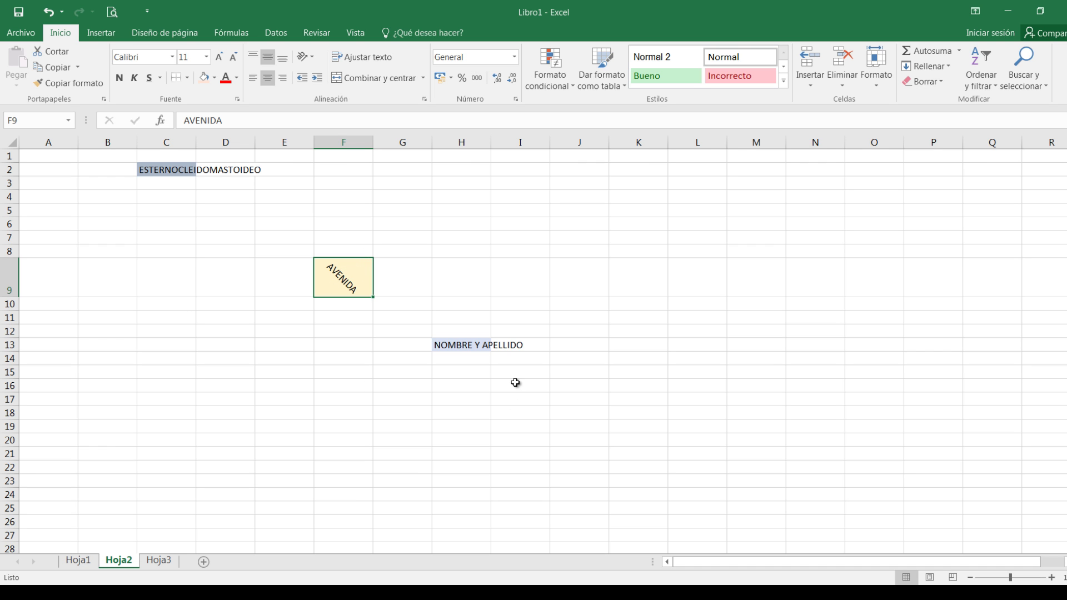
- Turn on Ajustar texto for H13 in Formato de celdas so NOMBRE Y APELLIDO wraps onto two lines
left_click(459, 345)
right_click(460, 345)
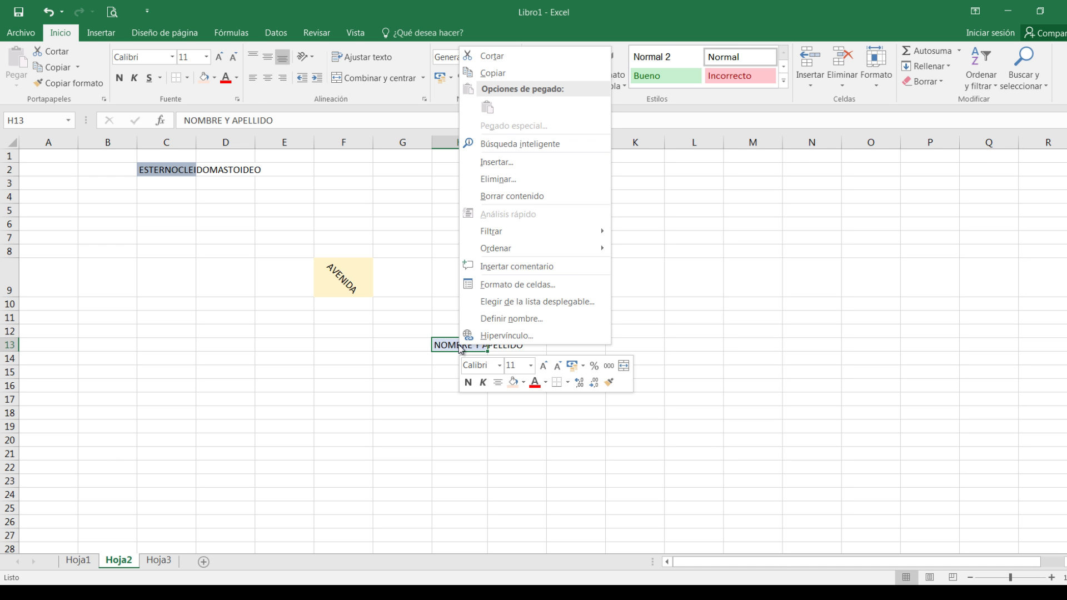
left_click(506, 285)
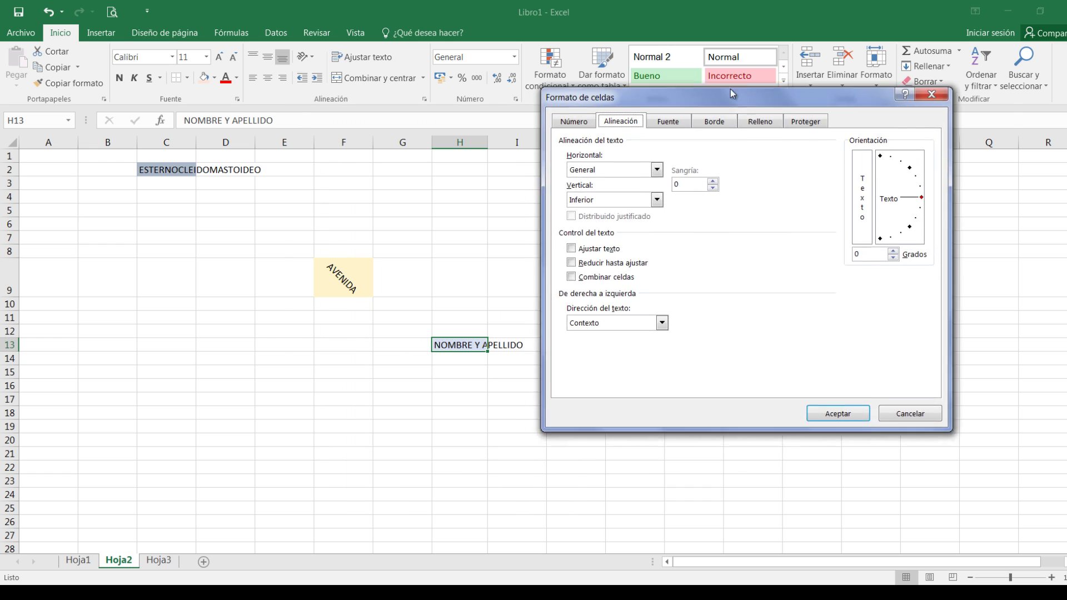
left_click_drag(482, 115, 780, 84)
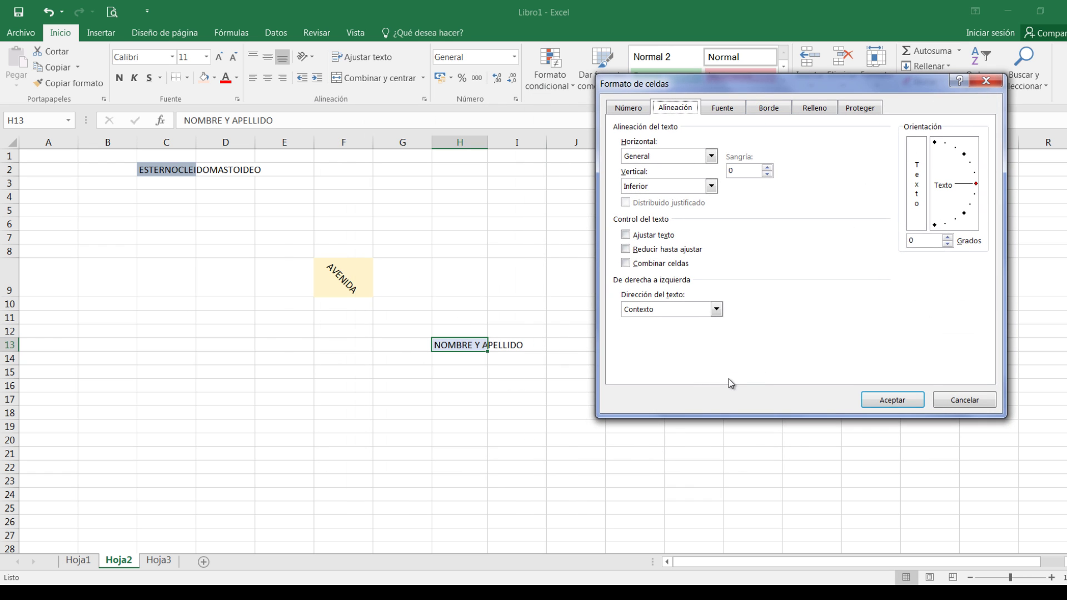
left_click(628, 236)
left_click(891, 399)
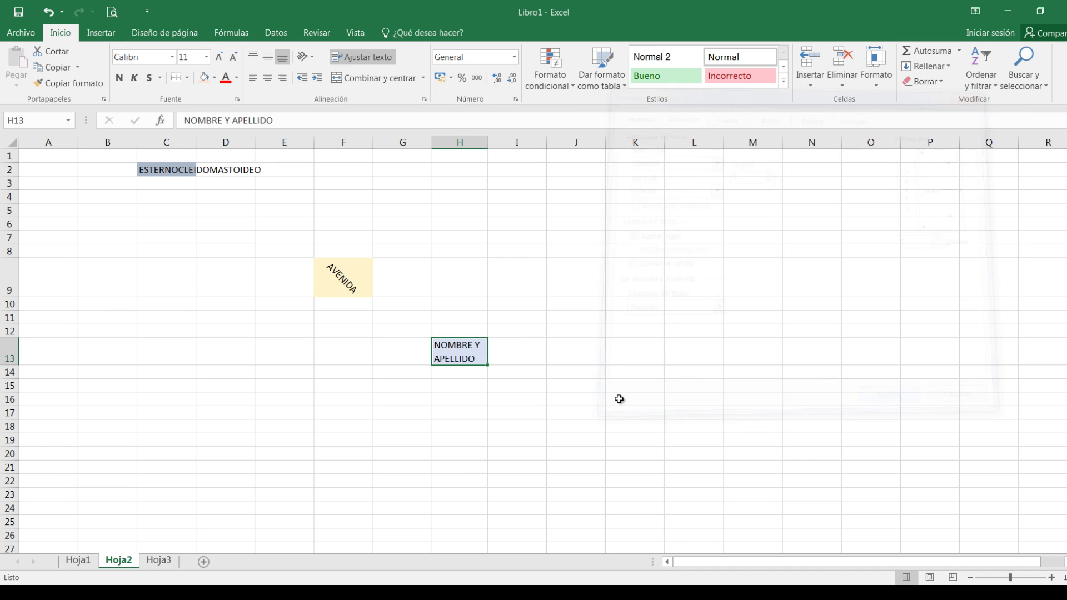
- Centre H13 with Alt+H, A, C, then undo both the centring and the wrapping
right_click(467, 349)
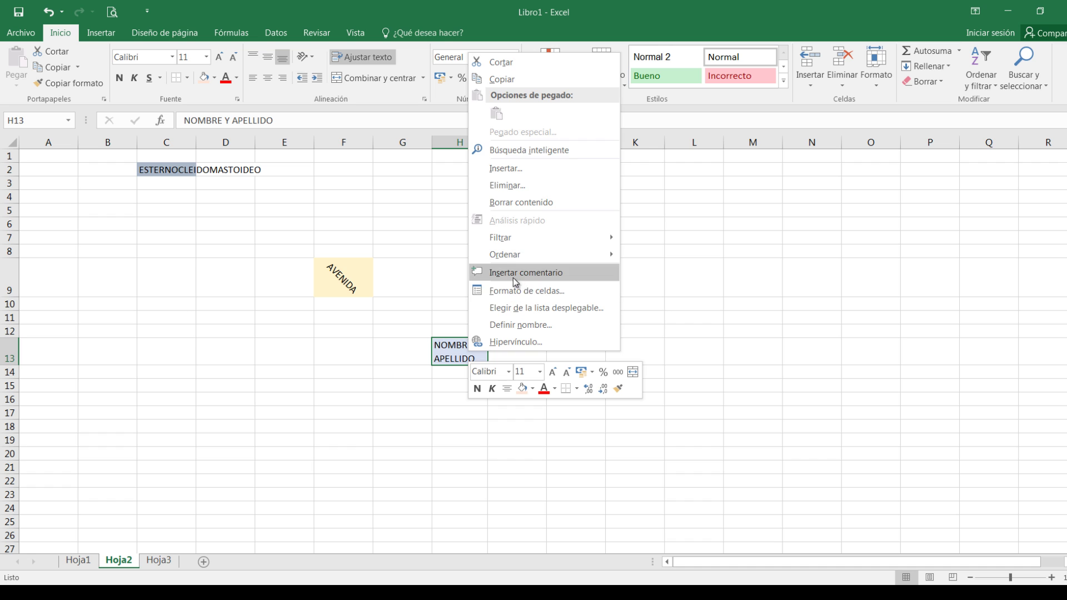
key("Escape")
key("alt+h")
key("a")
key("c")
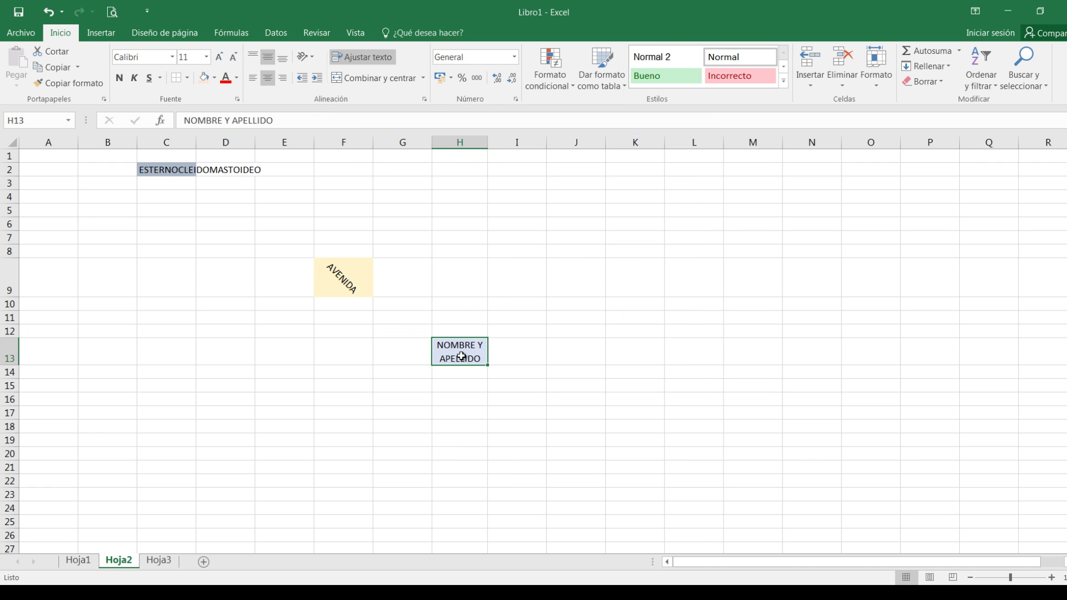
key("ctrl+z")
key("ctrl+z")
key("ctrl+z")
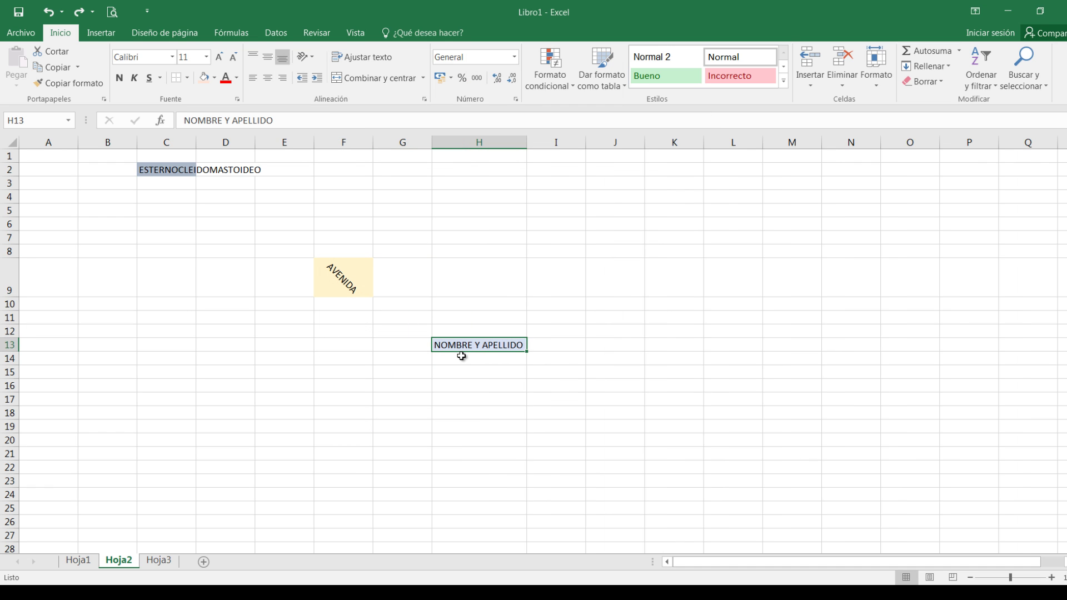
key("ctrl+z")
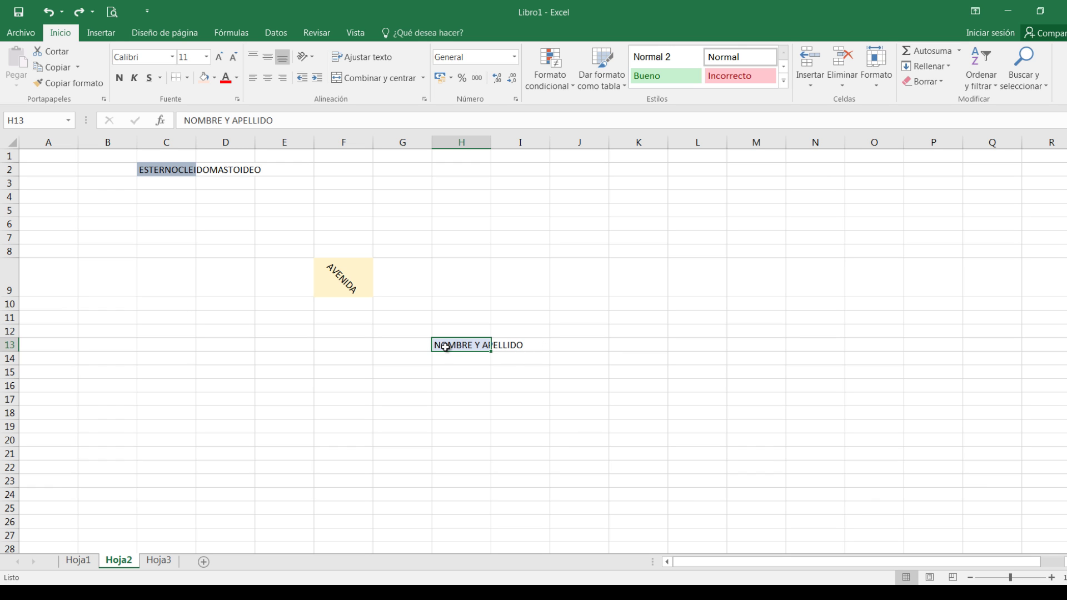
- Merge H13:I13 with Combinar y centrar so NOMBRE Y APELLIDO is centred across both columns
mouse_move(490, 345)
left_mouse_down()
mouse_move(524, 346)
mouse_move(457, 345)
mouse_move(537, 348)
left_mouse_up()
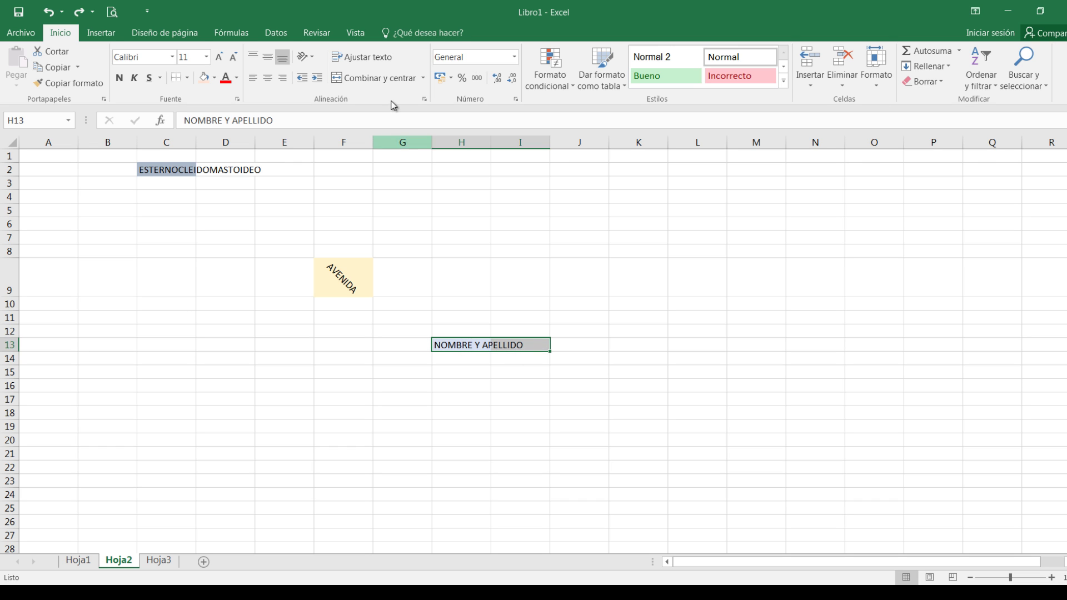
left_click(337, 82)
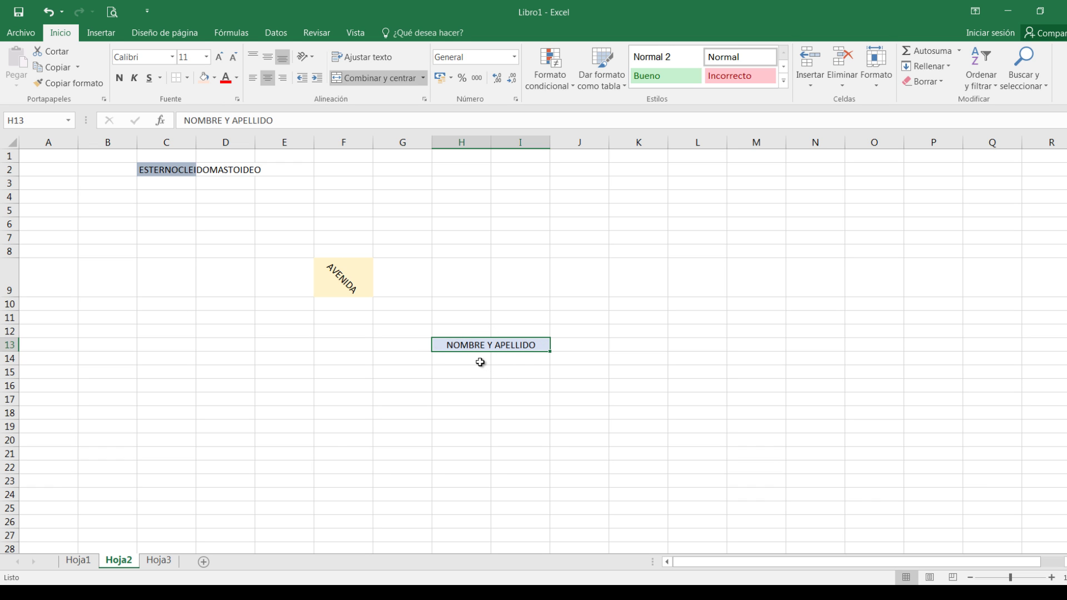
key("Return")
- Give the merged NOMBRE Y APELLIDO cell a Borde exterior grueso
left_click(510, 365)
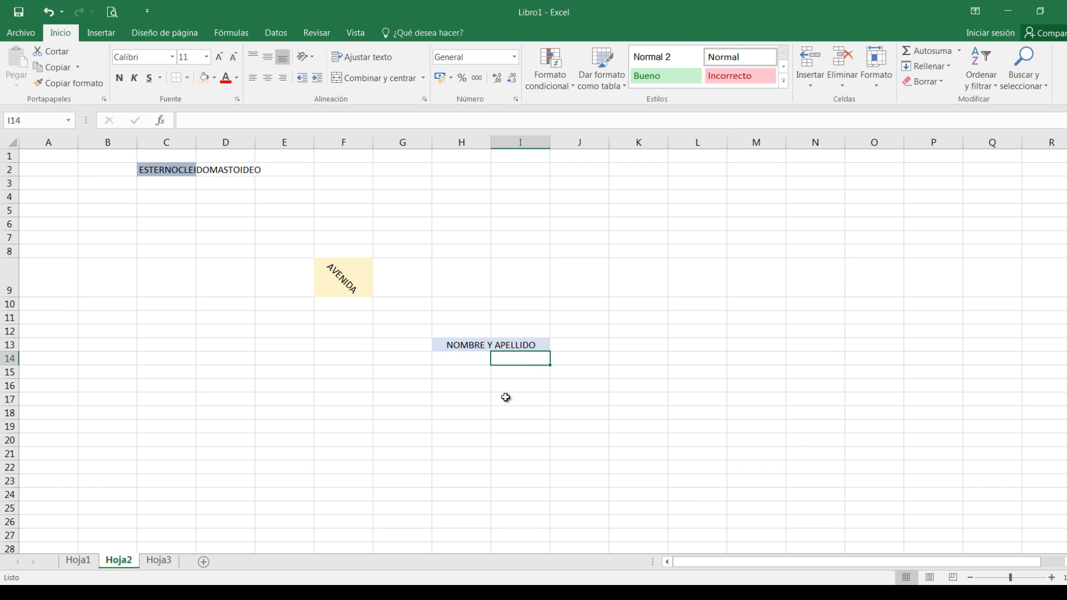
left_click(506, 398)
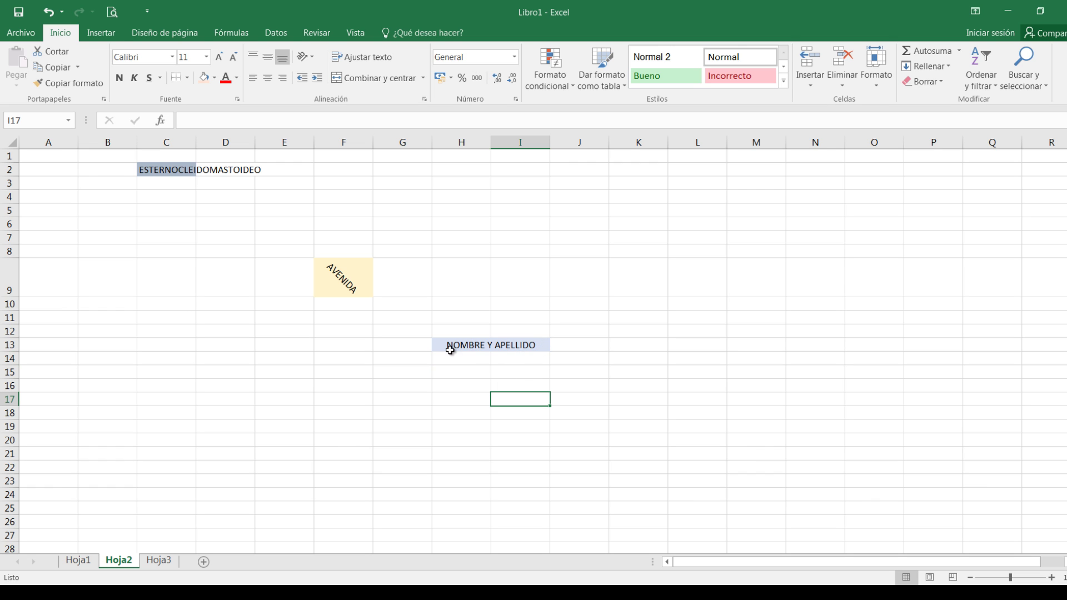
left_click(485, 347)
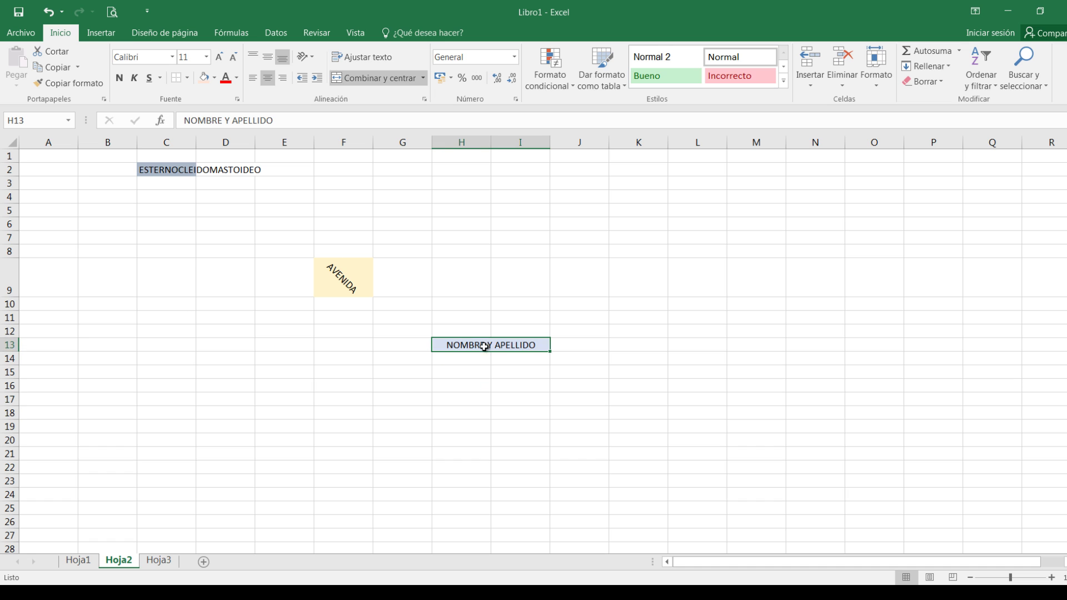
left_click(187, 78)
left_click(219, 233)
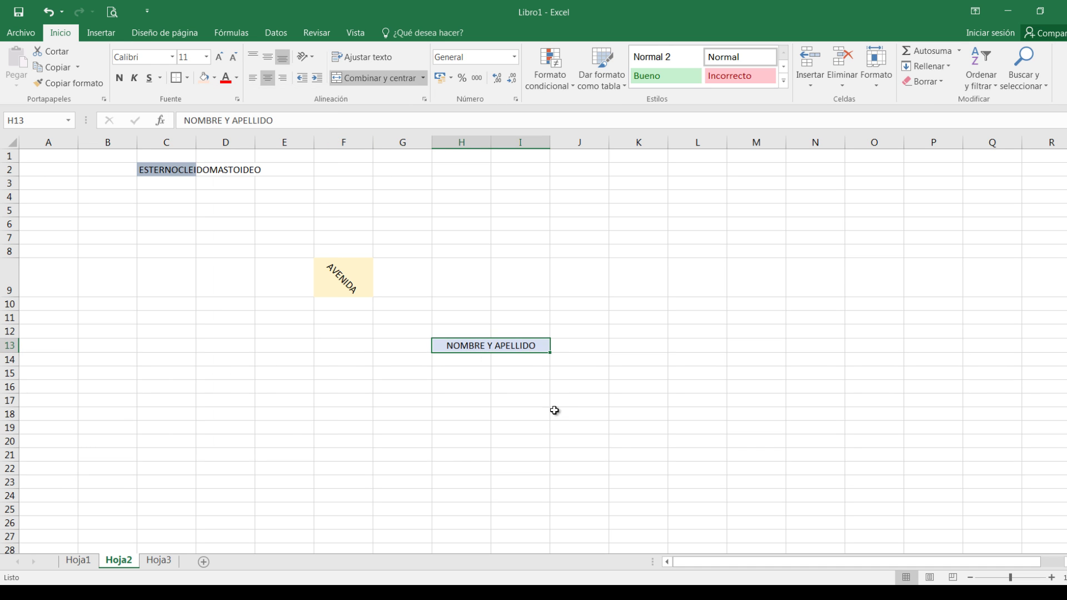
left_click(555, 401)
left_click(511, 281)
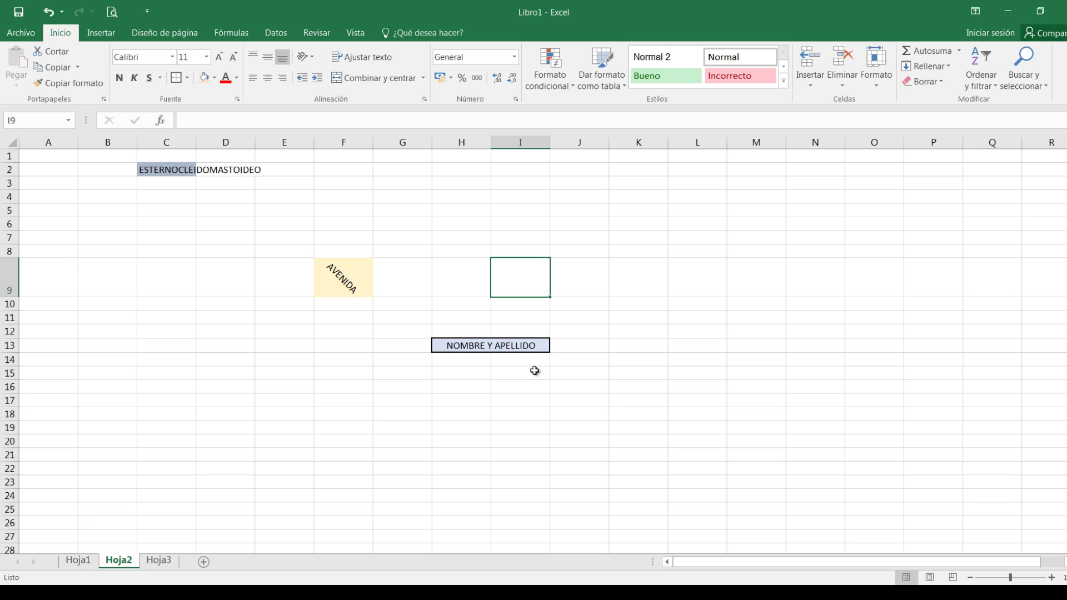
- Undo the title formatting so NOMBRE Y APELLIDO sits unmerged and left-aligned in H13
left_click(487, 346)
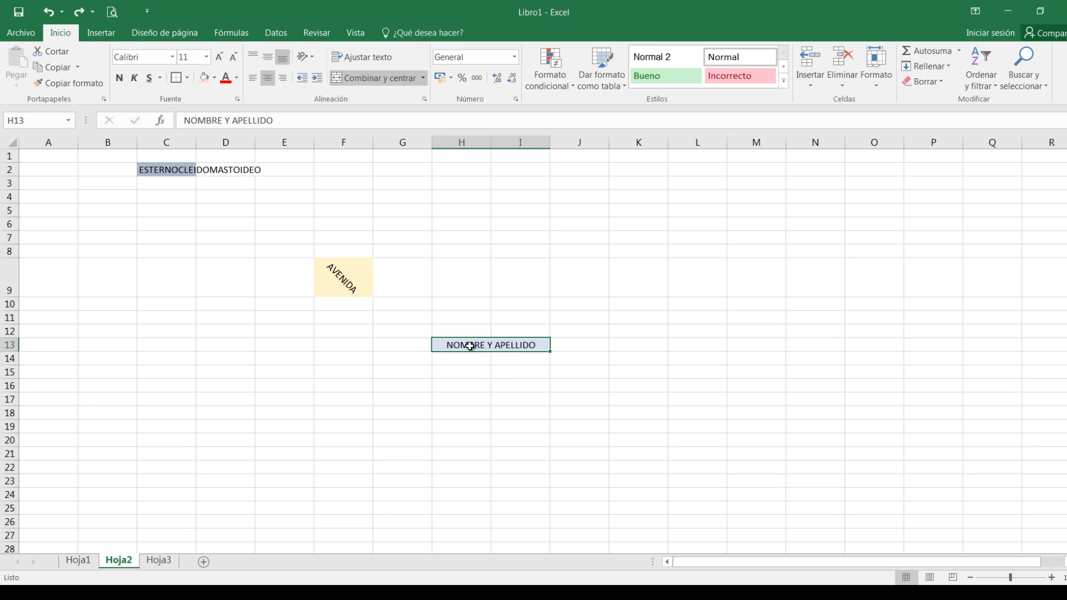
key("ctrl+z")
left_click(525, 395)
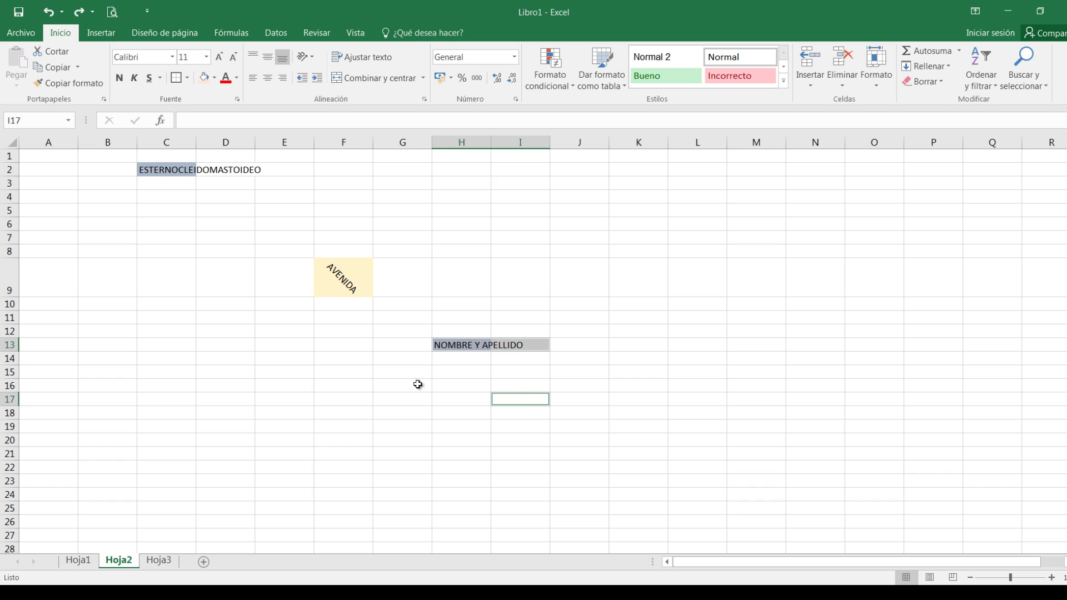
left_click(474, 350)
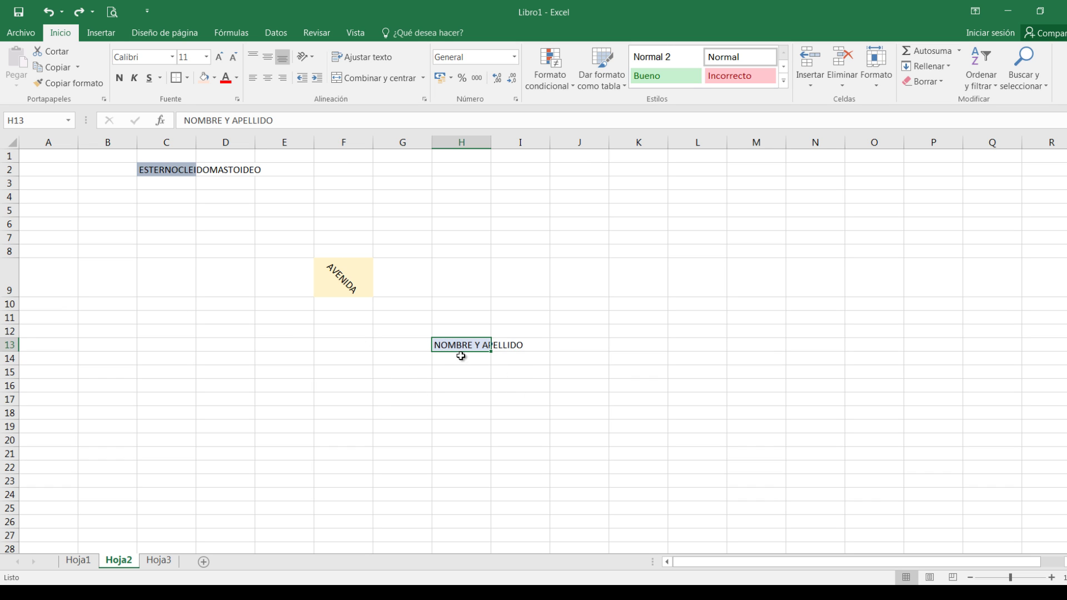
- Merge H13:I13 through Formato de celdas using Combinar celdas, keeping the text left-aligned
left_click_drag(444, 345, 514, 345)
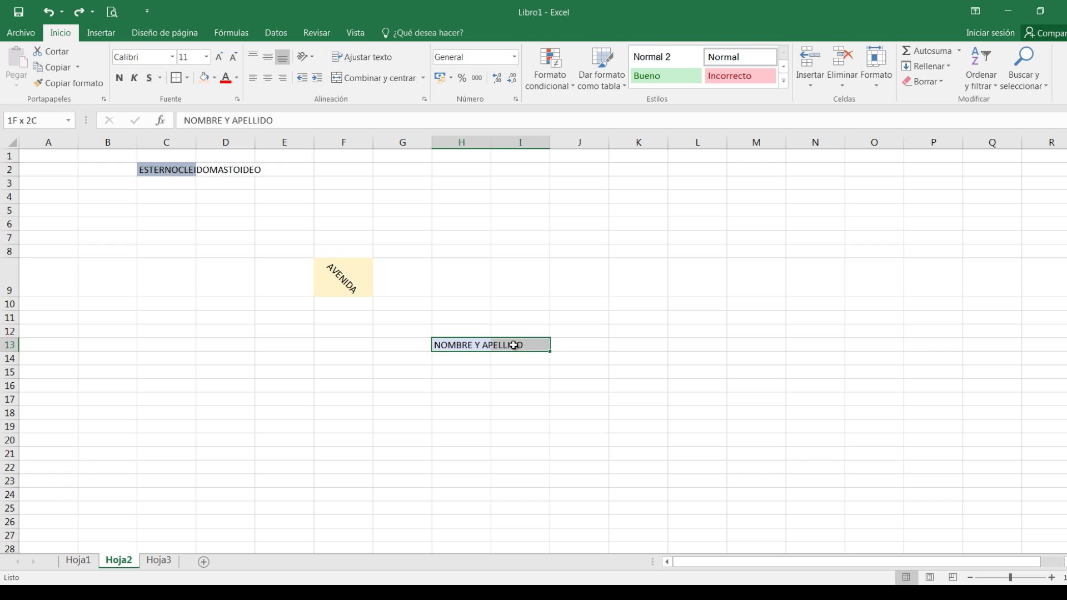
right_click(478, 345)
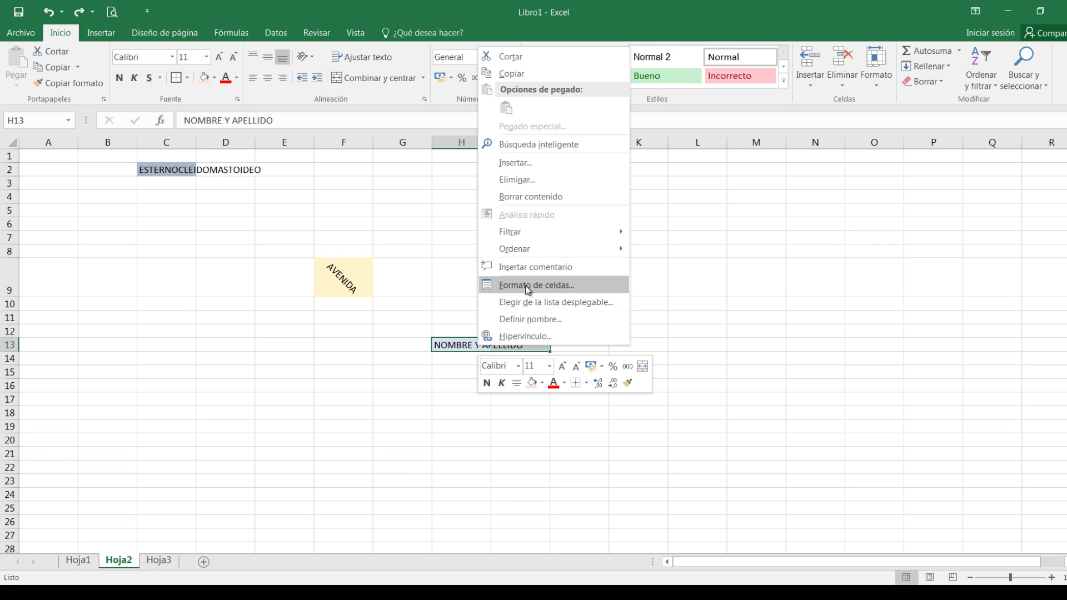
left_click(639, 397)
left_click_drag(501, 115, 789, 61)
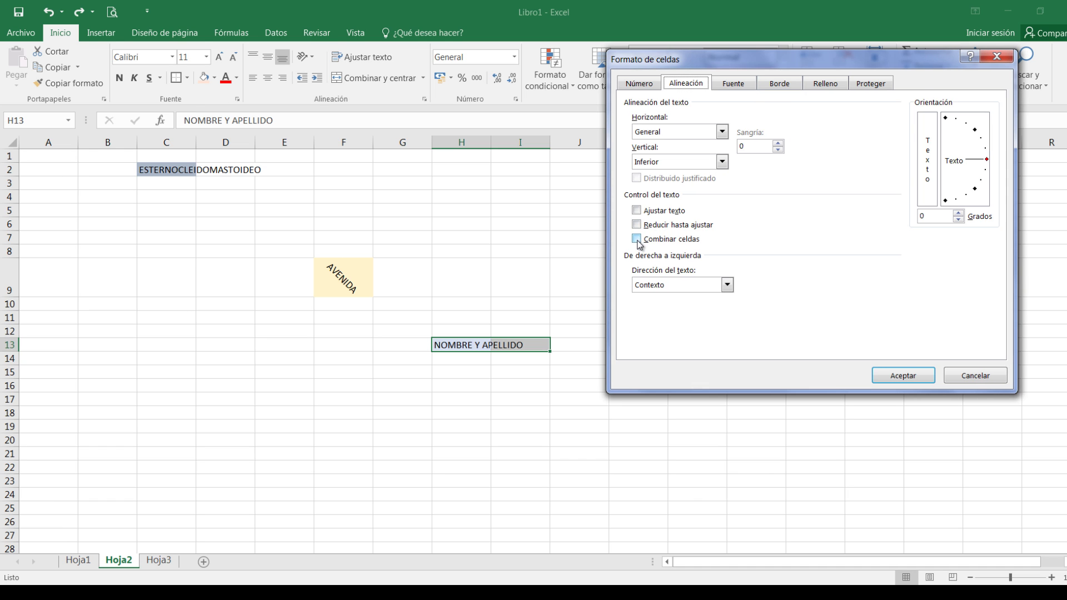
left_click(636, 240)
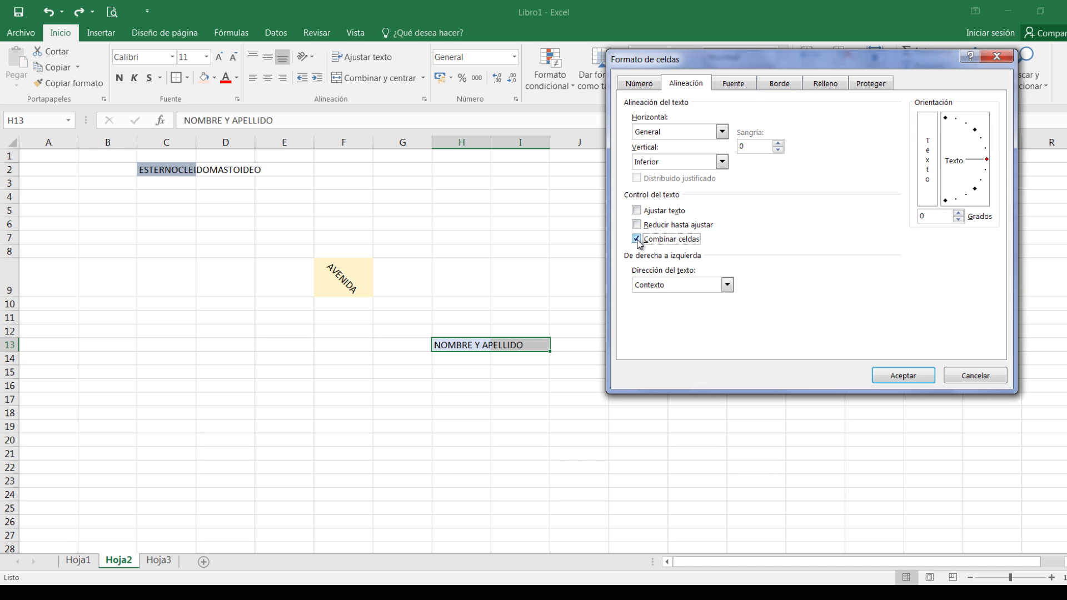
left_click(872, 376)
left_click(486, 373)
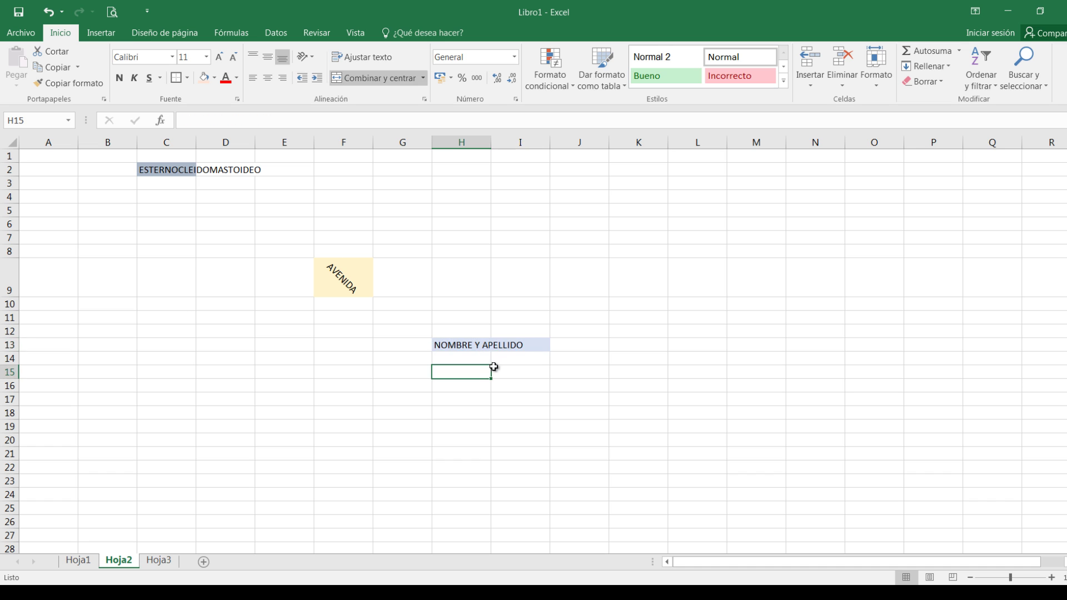
- Apply Borde exterior grueso to the merged NOMBRE Y APELLIDO cell
left_click(492, 347)
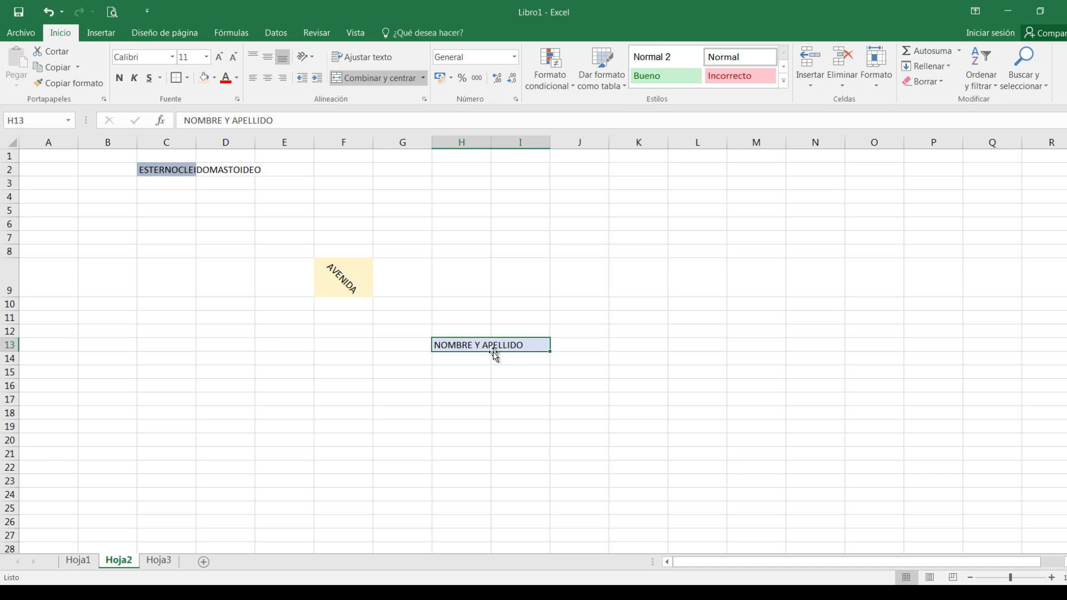
left_click(187, 77)
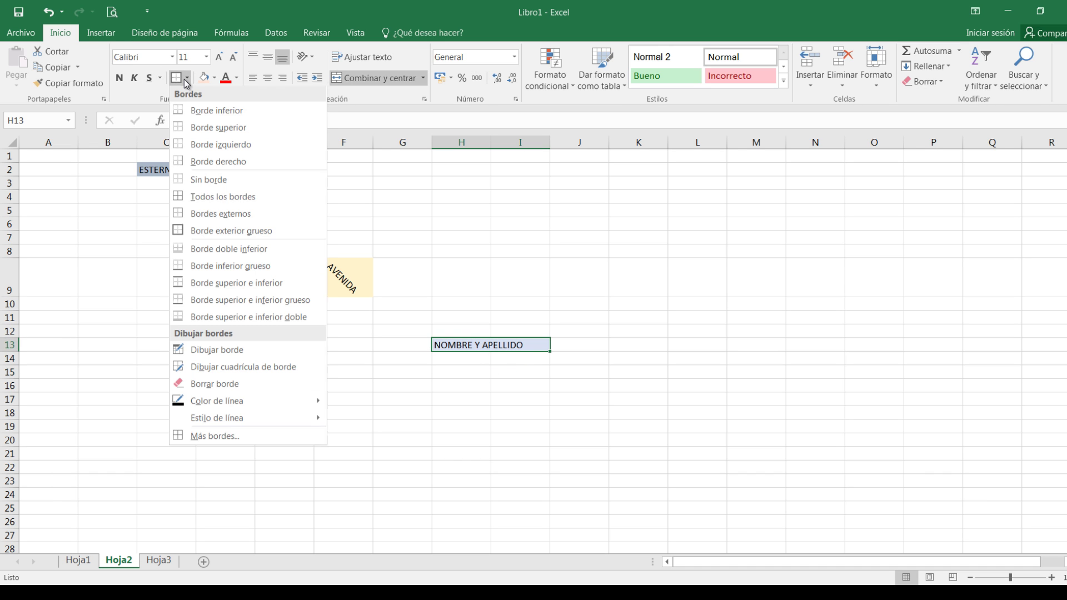
left_click(232, 235)
left_click(500, 373)
- Centre NOMBRE Y APELLIDO both horizontally and vertically in the merged cell
left_click(469, 350)
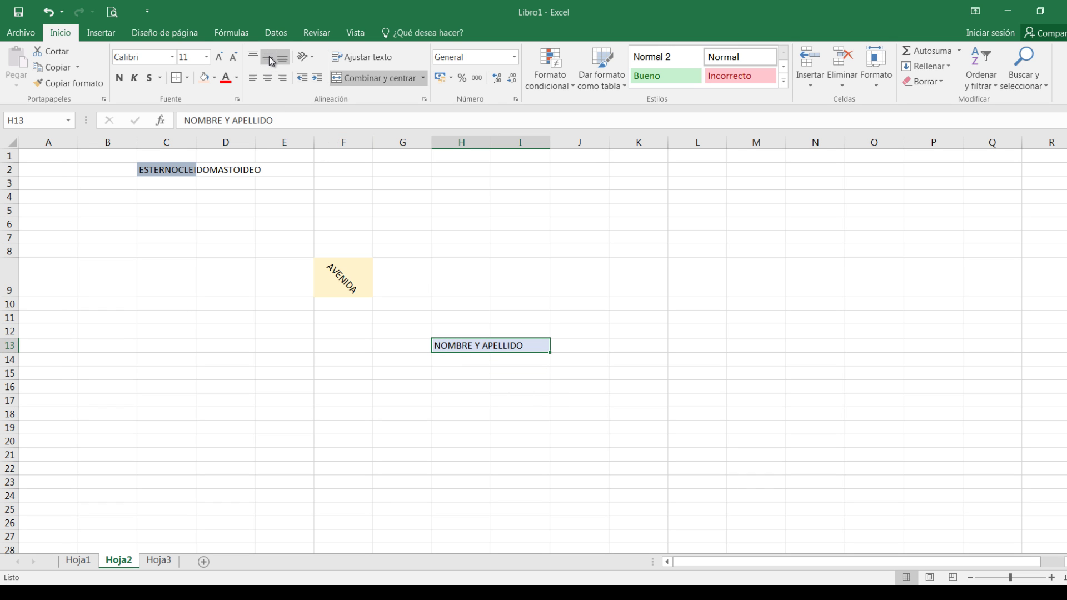
left_click(268, 79)
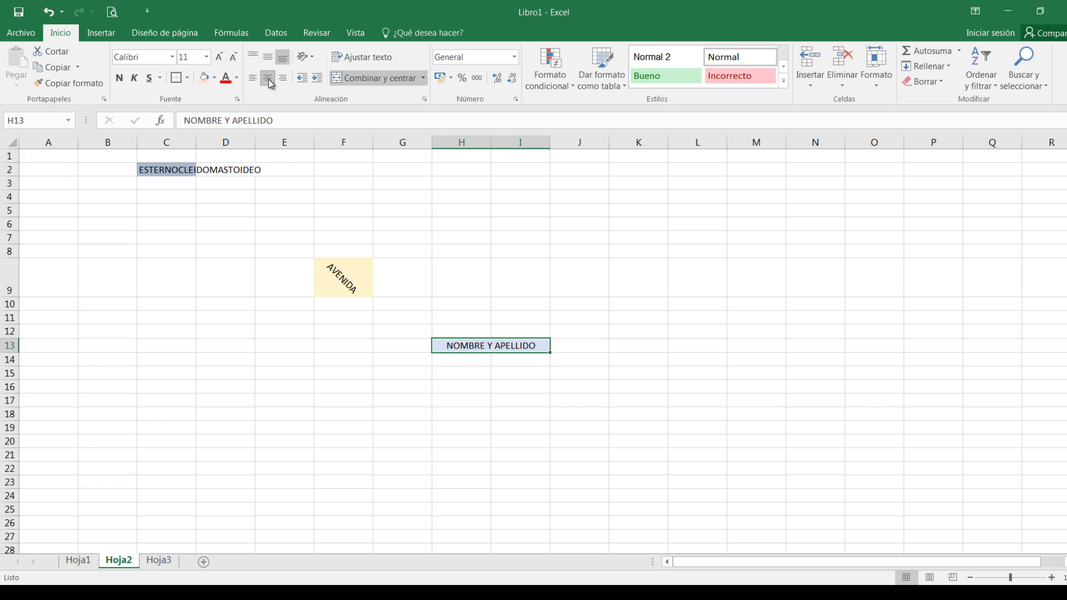
left_click(254, 56)
left_click(268, 81)
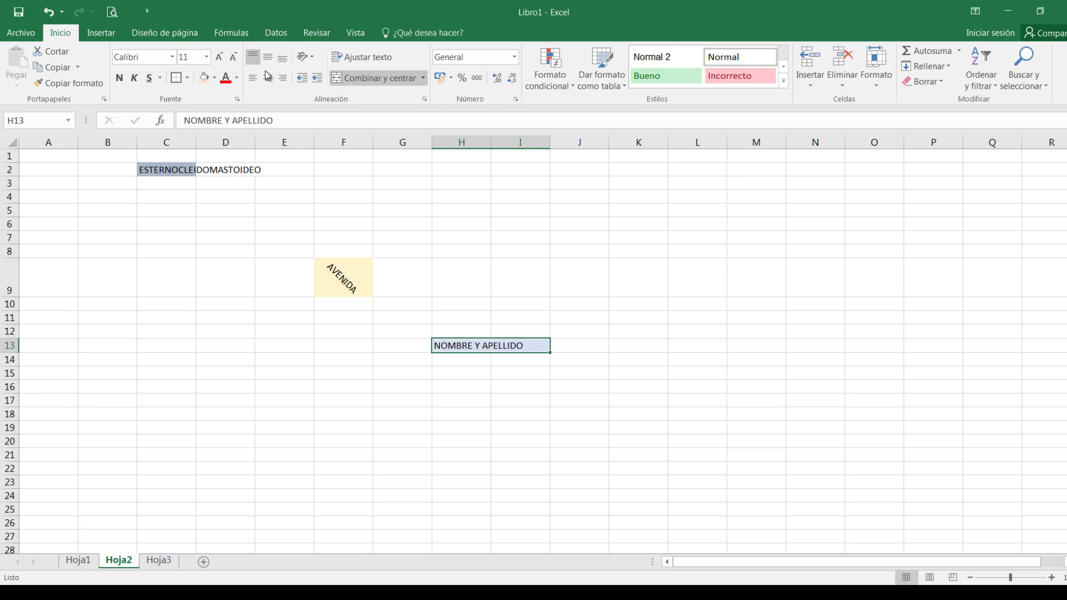
left_click(268, 57)
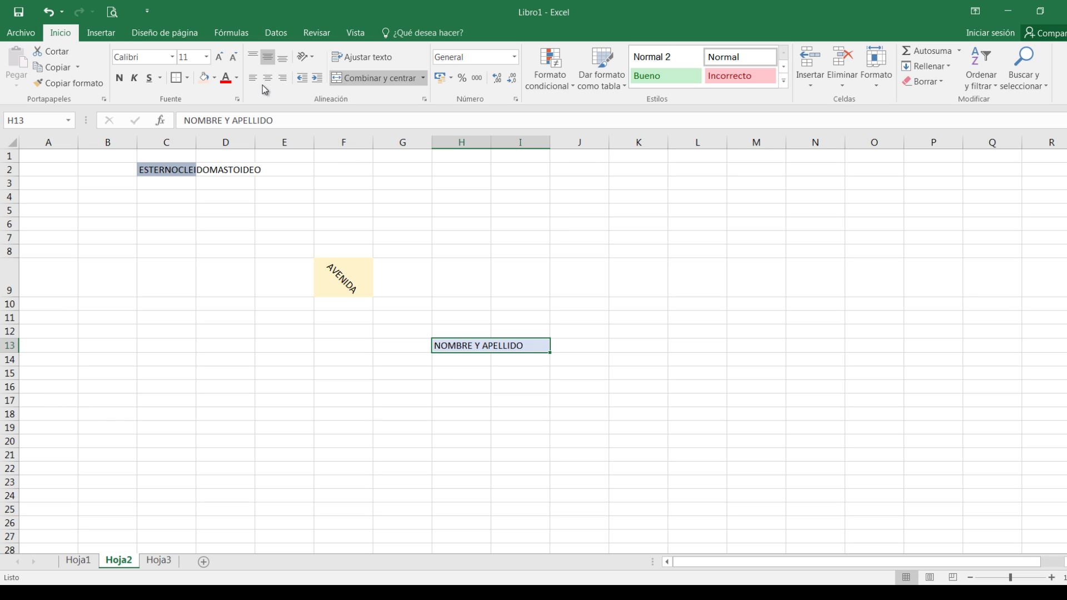
left_click(268, 78)
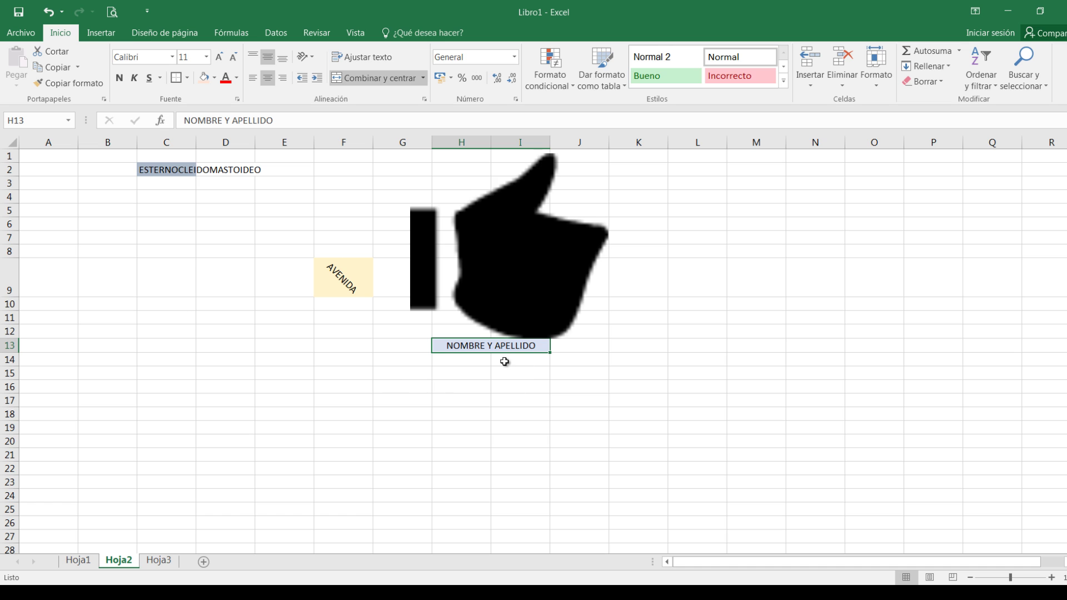